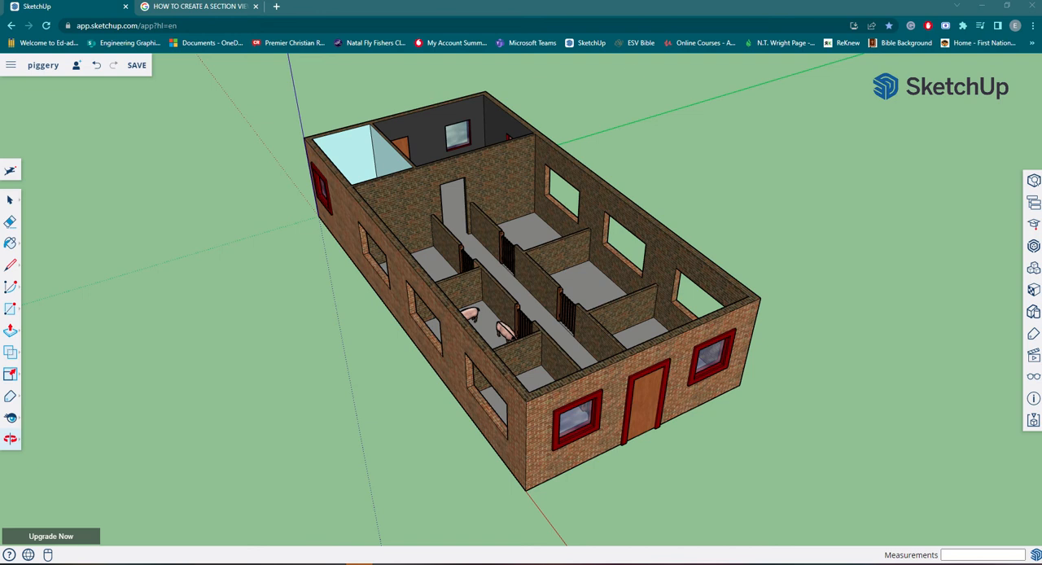
left_click(11, 65)
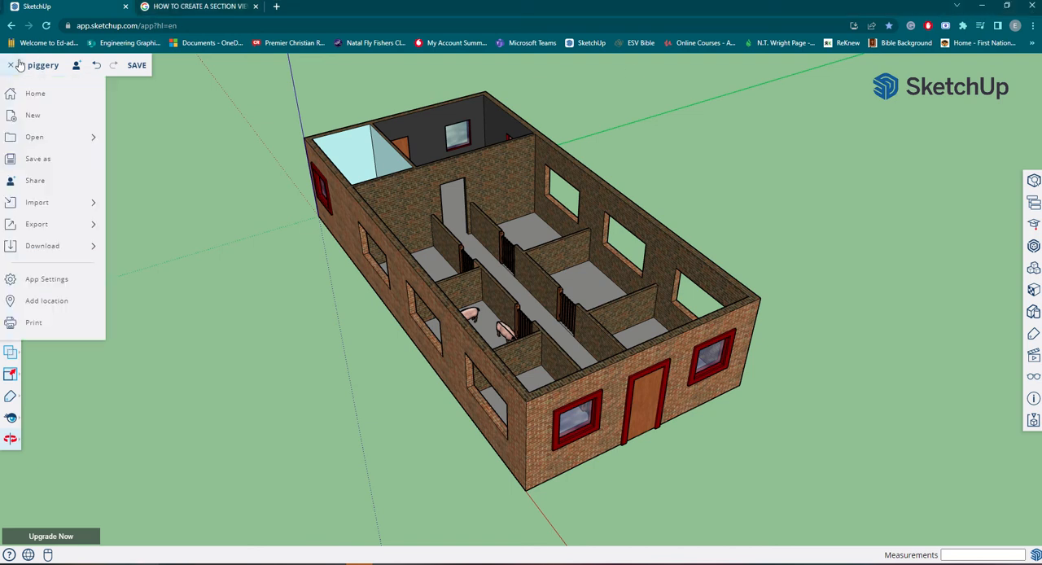
mouse_move(75, 143)
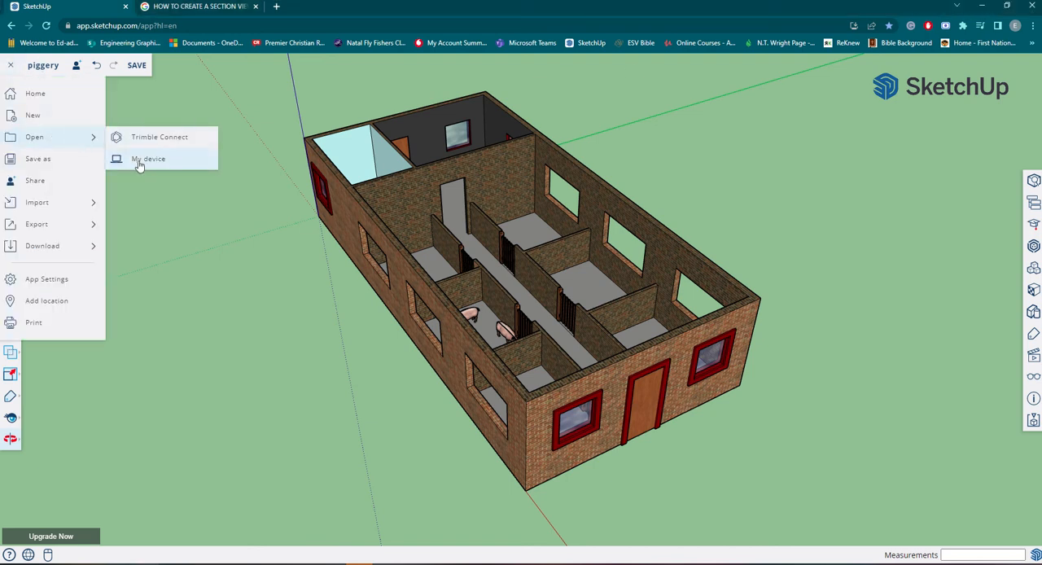
left_click(173, 210)
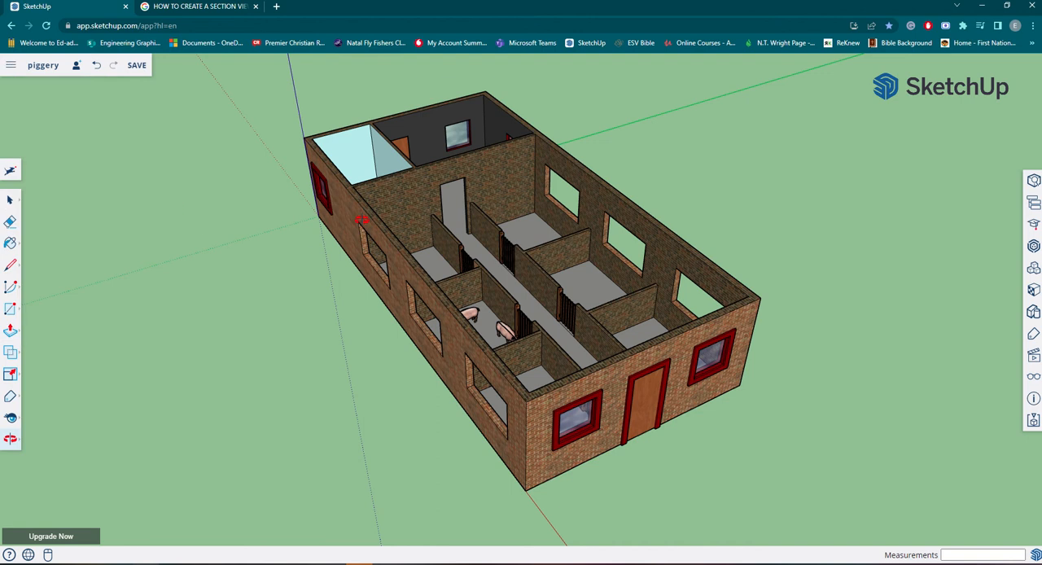
Examine the piggery model from several sides, including the pig pens, the central passage and the office with its desk.
middle_click_drag(574, 204, 421, 368)
scroll(421, 368, "up", 5)
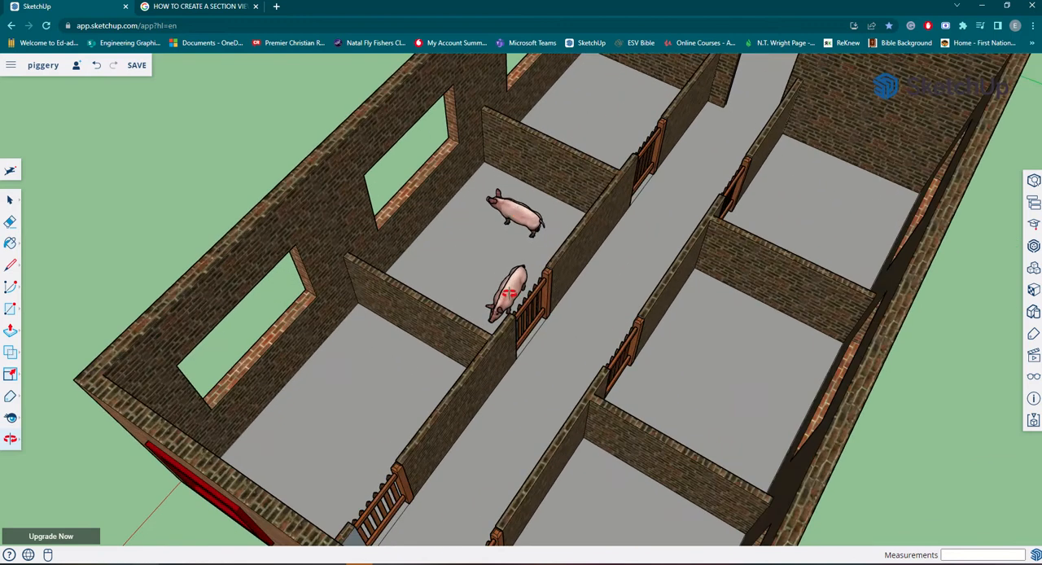
scroll(528, 228, "down", 5)
mouse_move(884, 251)
middle_mouse_down()
mouse_move(610, 429)
mouse_move(549, 326)
mouse_move(802, 420)
mouse_move(400, 411)
mouse_move(201, 286)
mouse_move(121, 214)
mouse_move(187, 306)
middle_mouse_up()
scroll(261, 471, "up", 10)
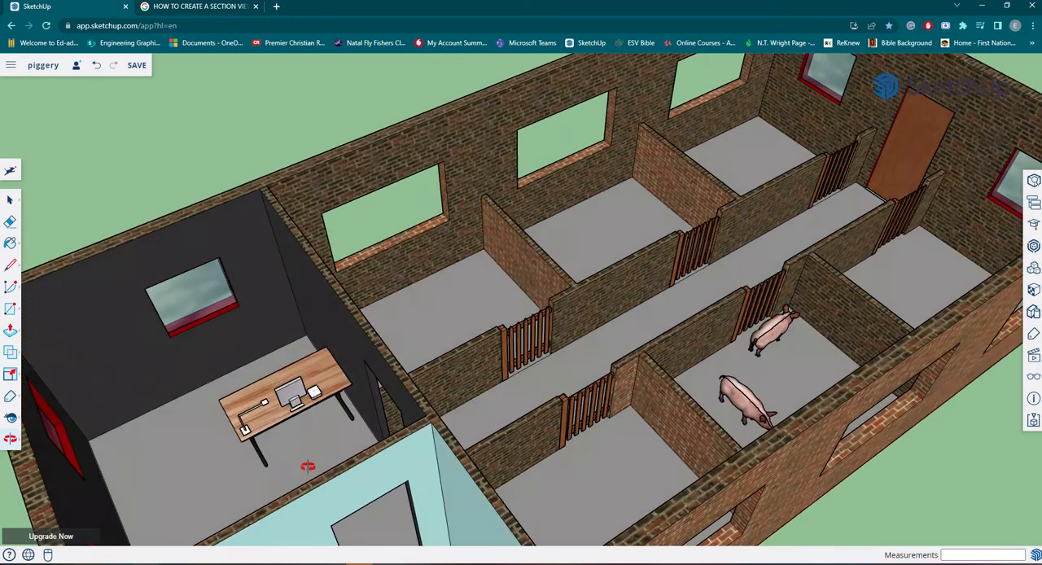
middle_click_drag(292, 426, 322, 426)
scroll(308, 446, "up", 3)
scroll(308, 446, "up", 8)
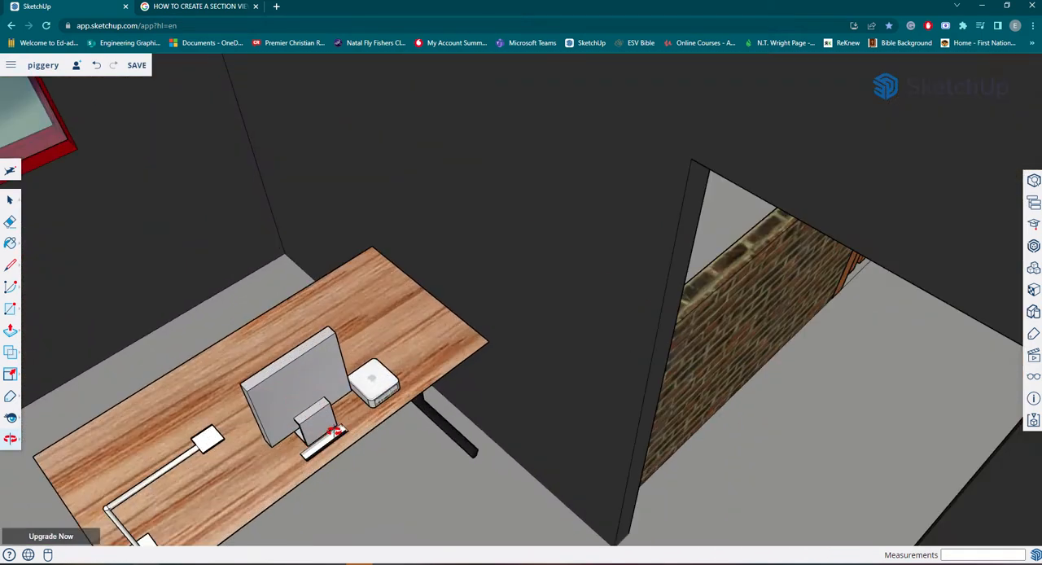
scroll(340, 390, "down", 5)
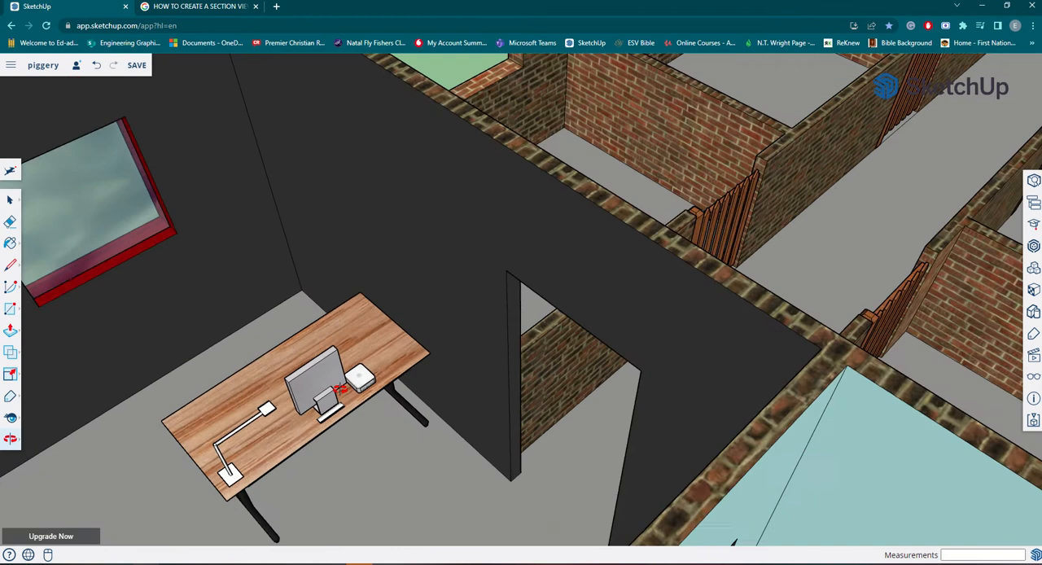
scroll(278, 421, "down", 5)
middle_click_drag(290, 434, 281, 296)
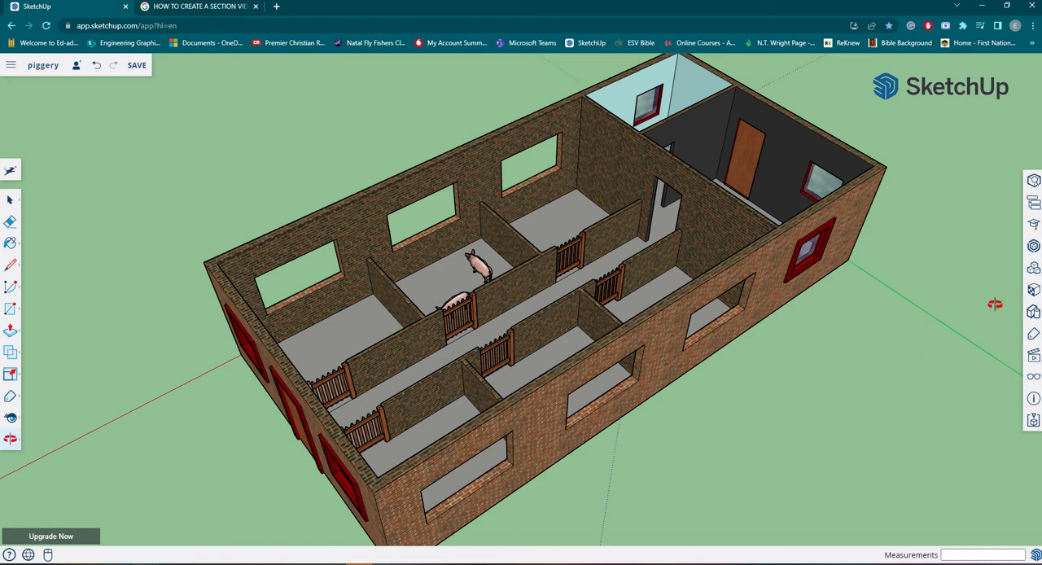
Search 3D Warehouse for "feeding trough", restrict the results to models, and move the warehouse window clear of the screen edge.
left_click(1032, 247)
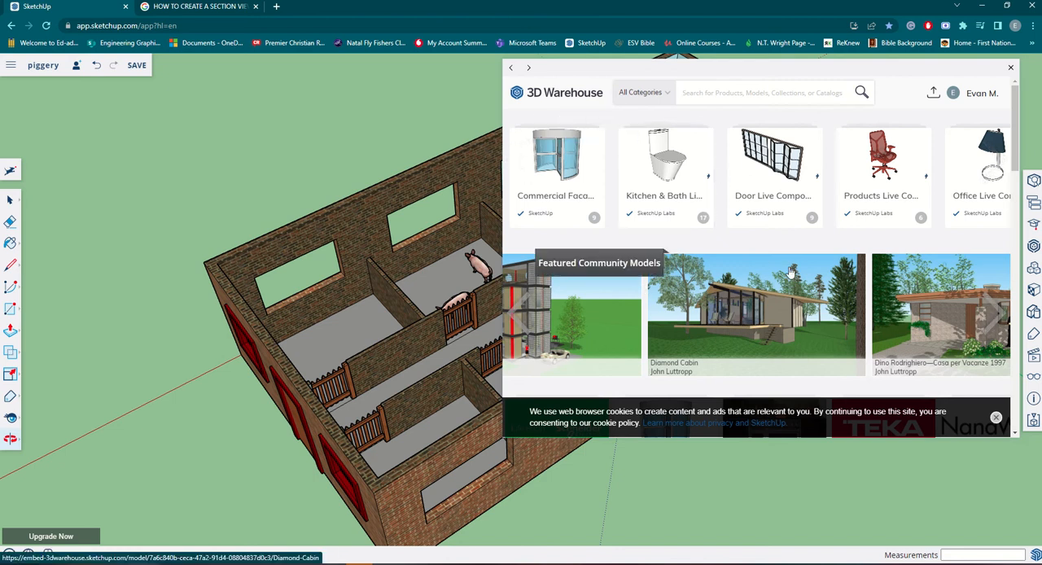
type("FEE")
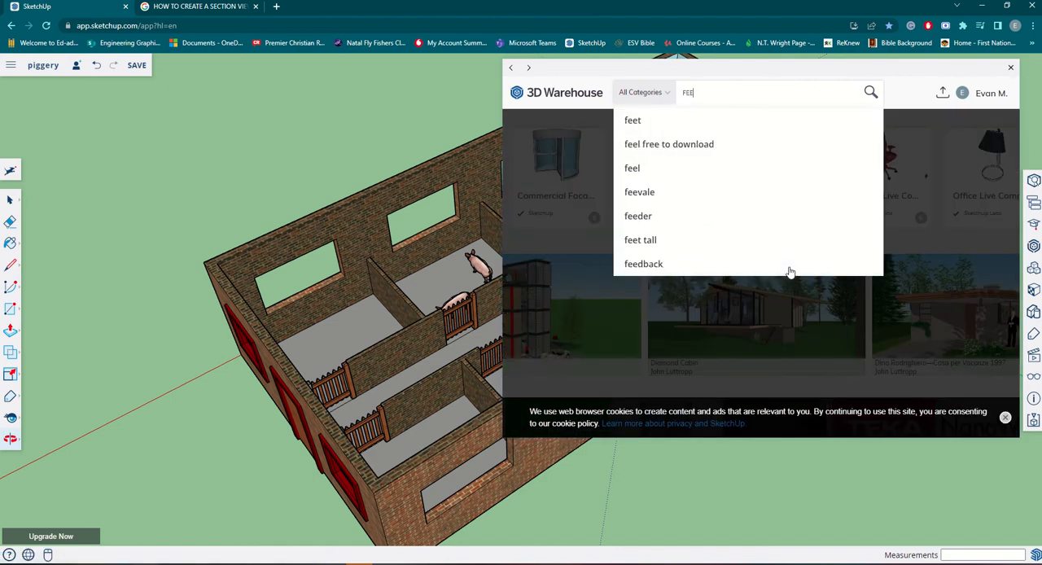
key("BackSpace")
type("f")
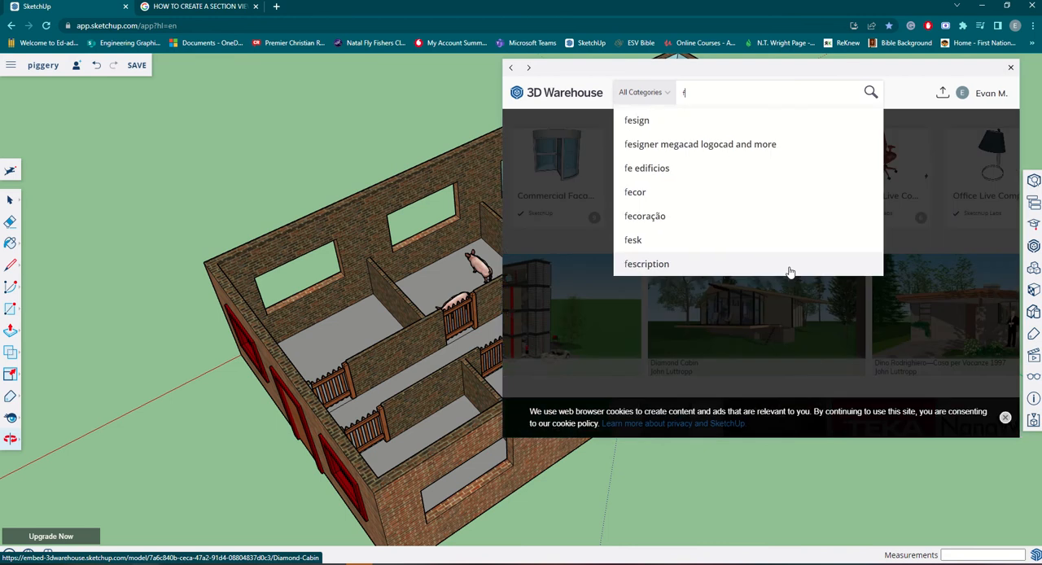
type("eeding trough")
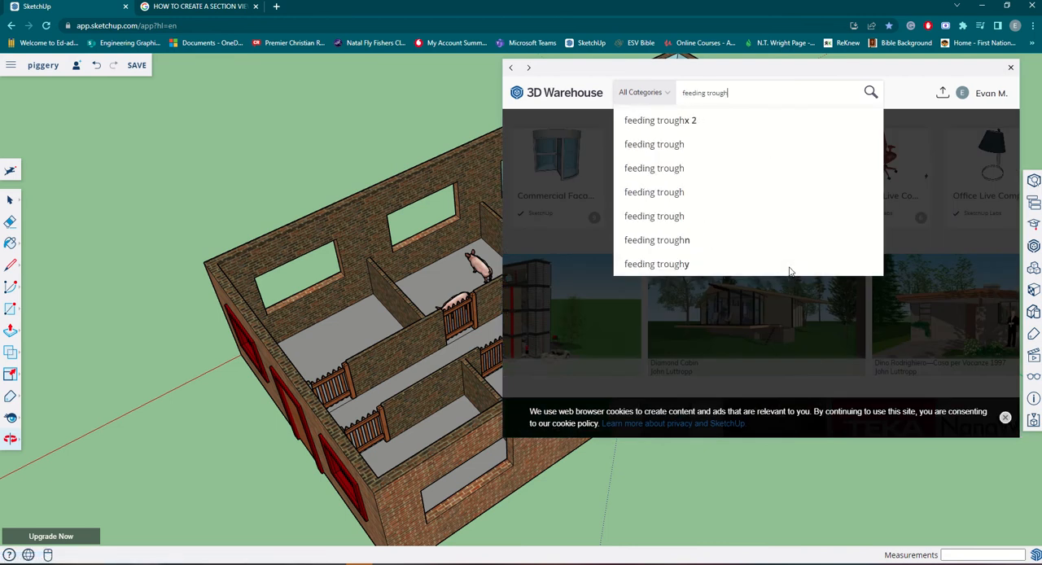
key("Return")
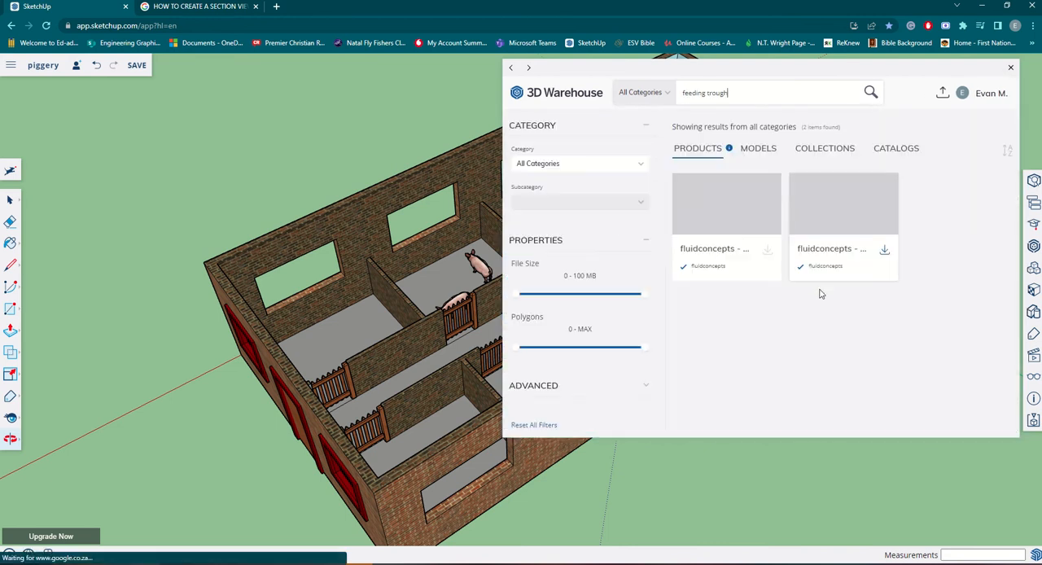
left_click(753, 156)
left_click(952, 91)
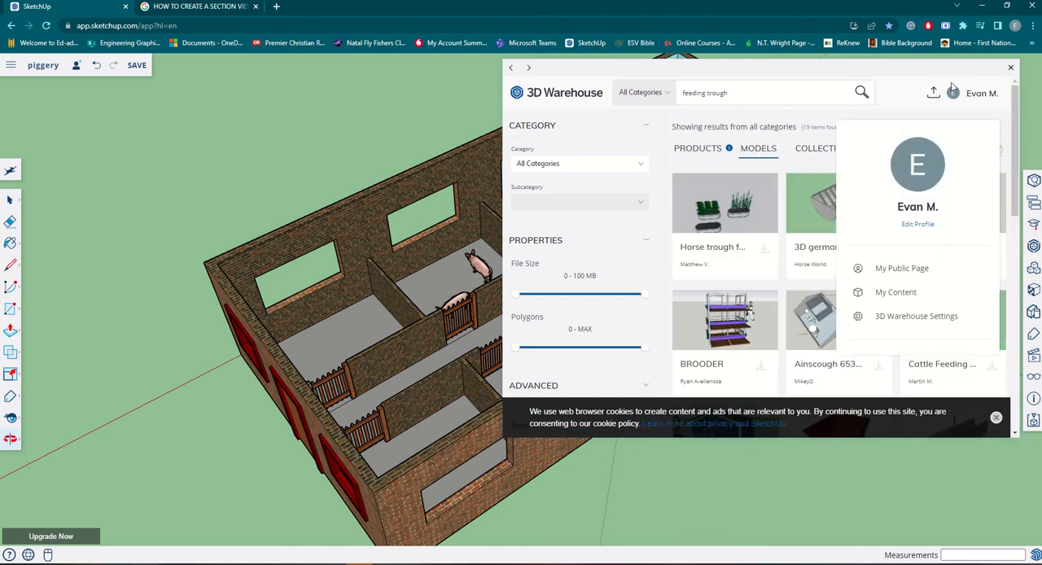
left_click_drag(944, 68, 822, 86)
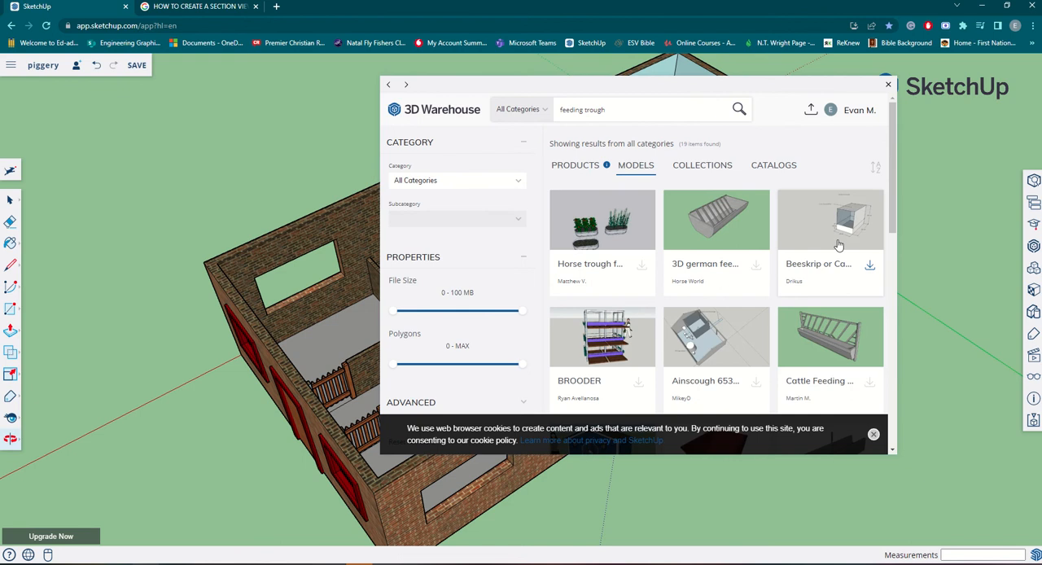
Browse the feeding trough models and download the "Pig trough" model into the piggery drawing.
scroll(729, 281, "down", 1)
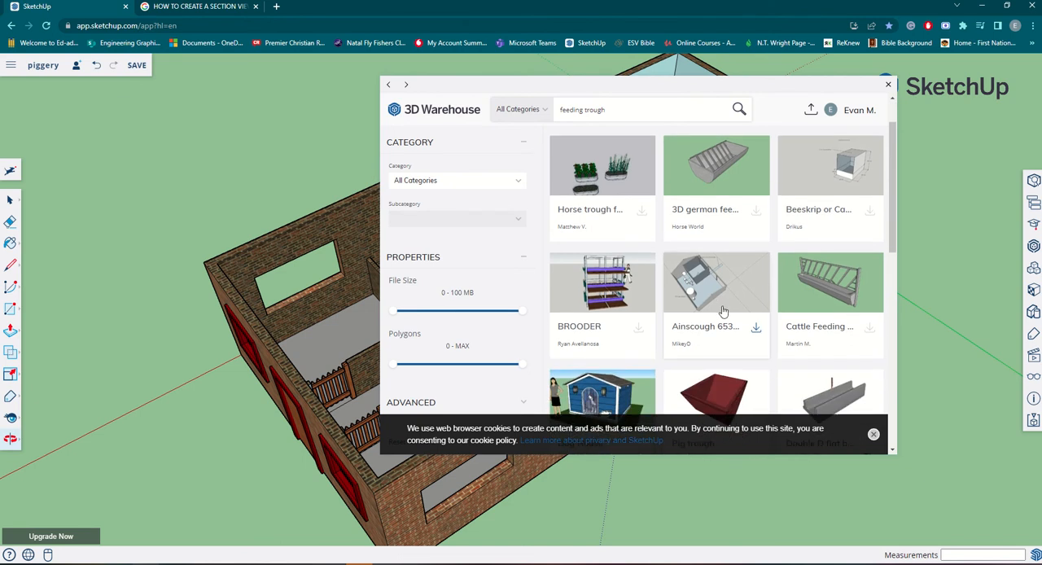
scroll(723, 311, "down", 2)
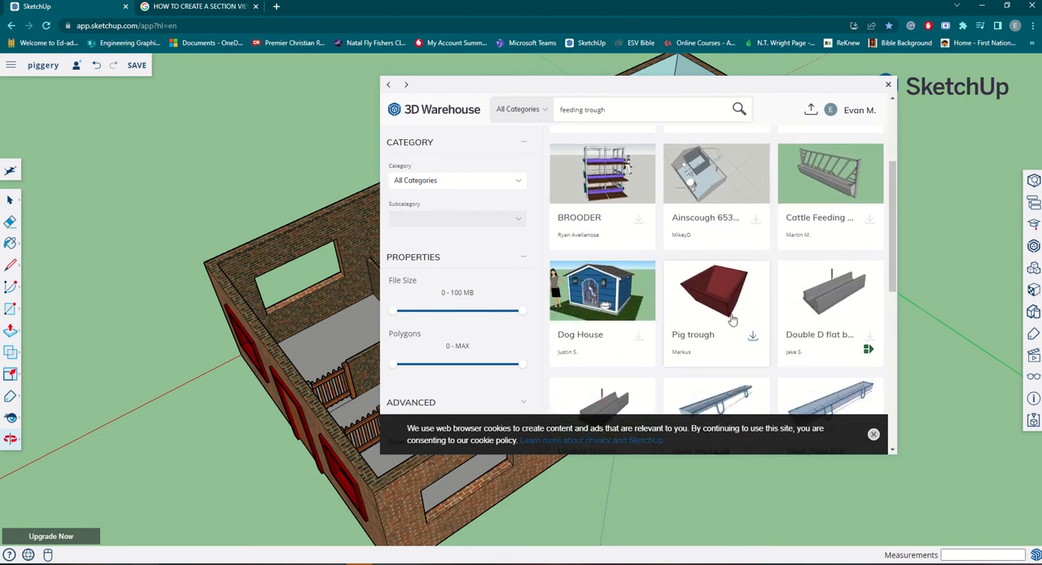
scroll(732, 320, "down", 2)
scroll(732, 322, "down", 6)
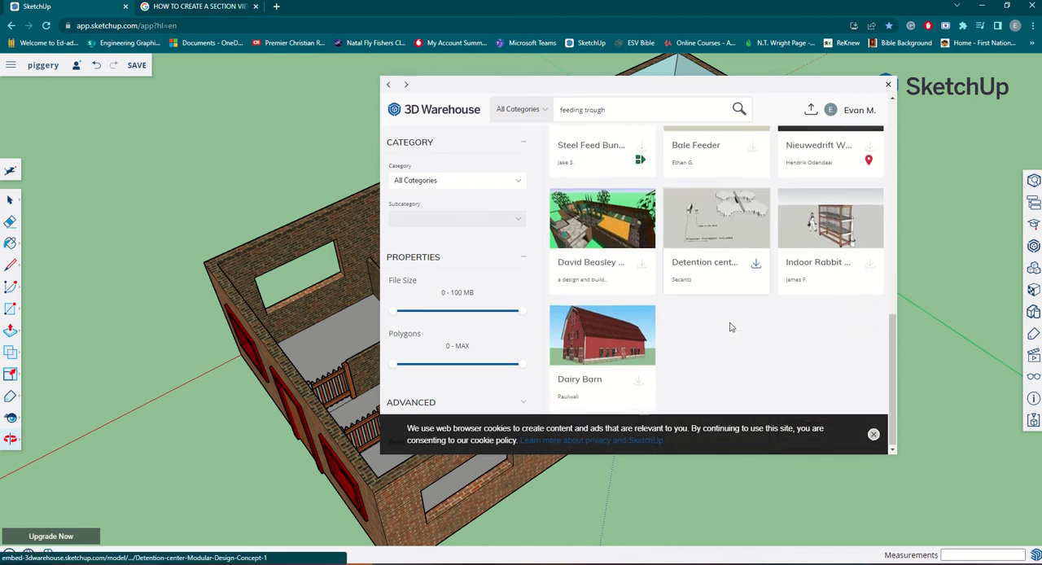
scroll(717, 324, "up", 3)
scroll(604, 318, "down", 2)
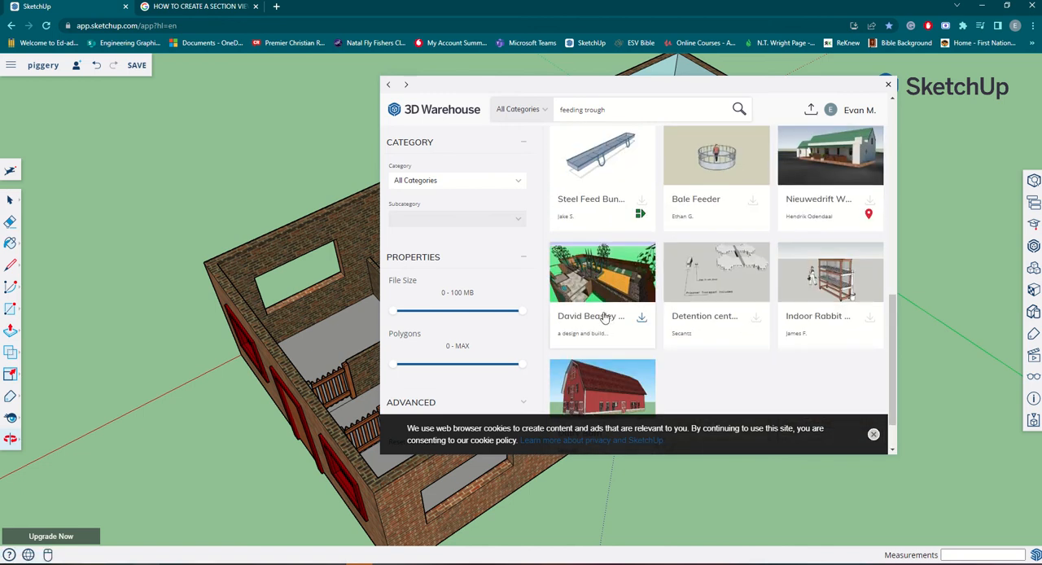
scroll(651, 277, "down", 1)
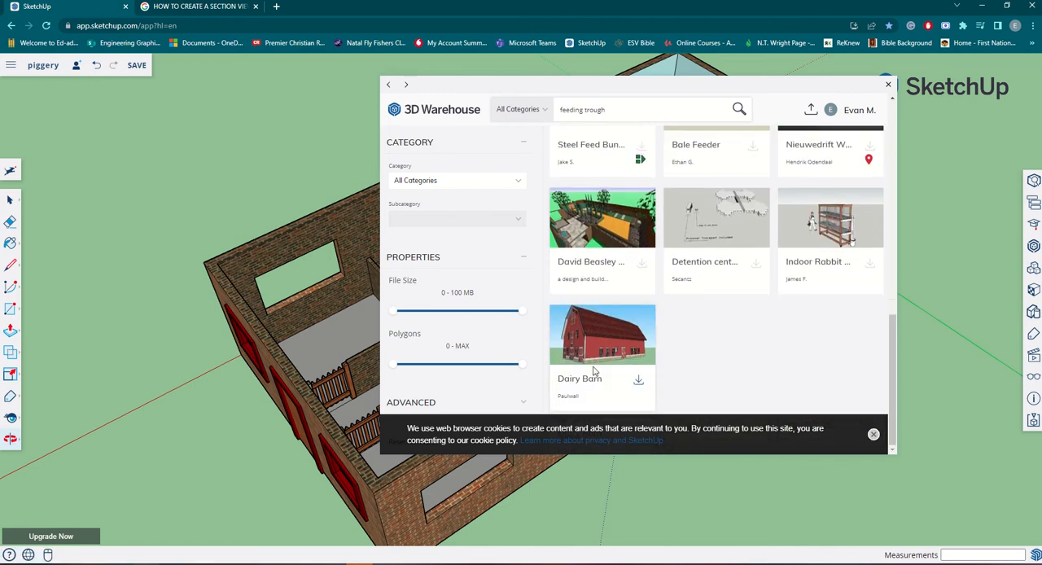
scroll(627, 352, "up", 6)
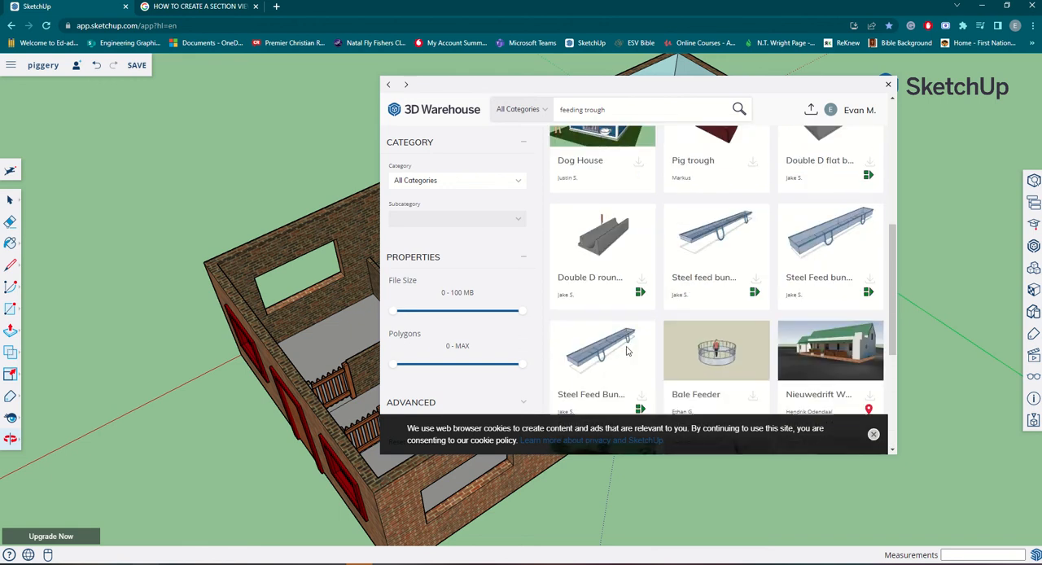
left_click(731, 210)
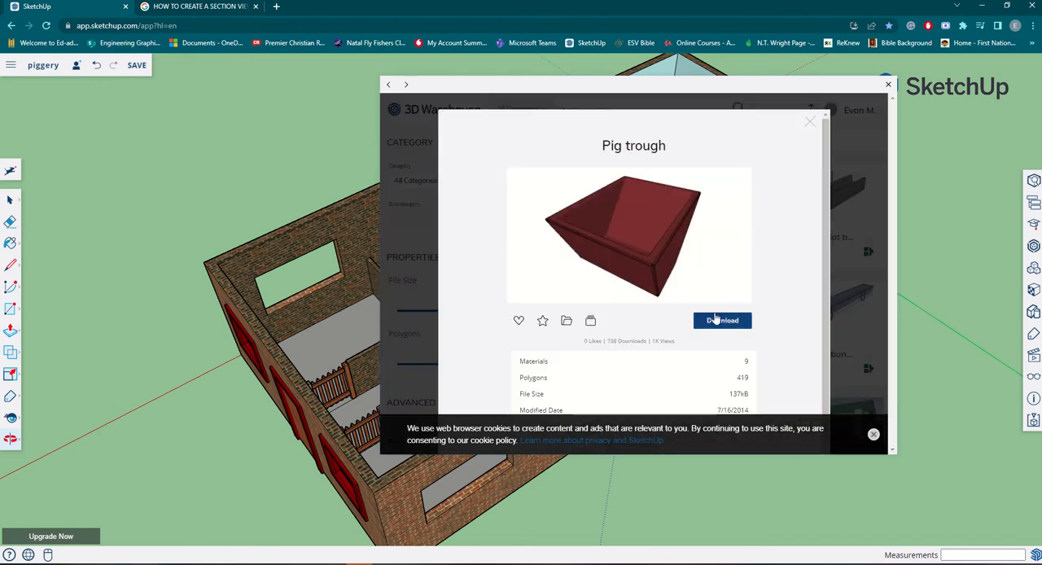
left_click(715, 320)
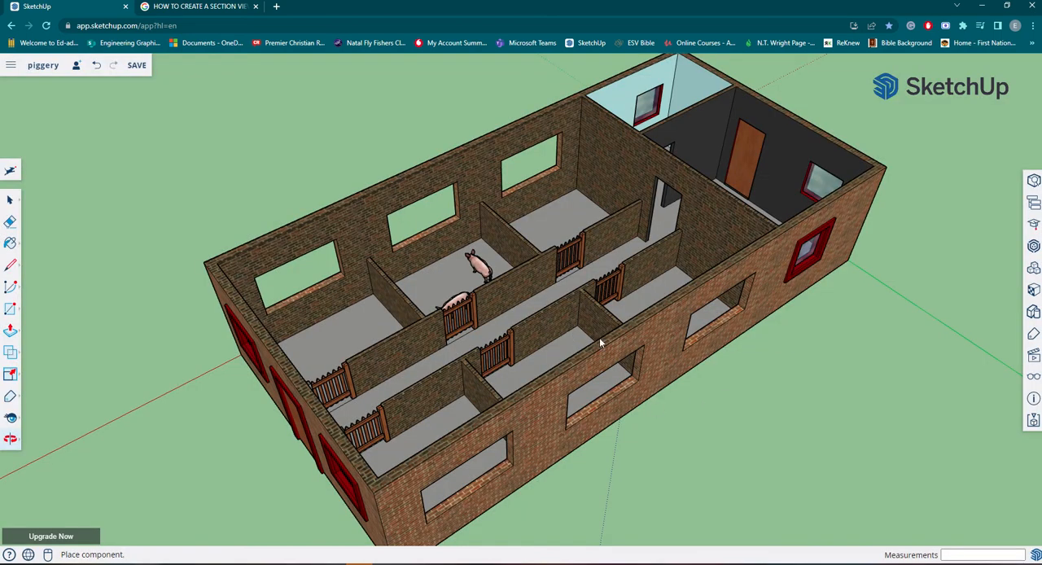
Place the pig trough on the ground outside the piggery, in front of the long brick wall with the window openings.
scroll(600, 342, "down", 4)
scroll(547, 381, "up", 8)
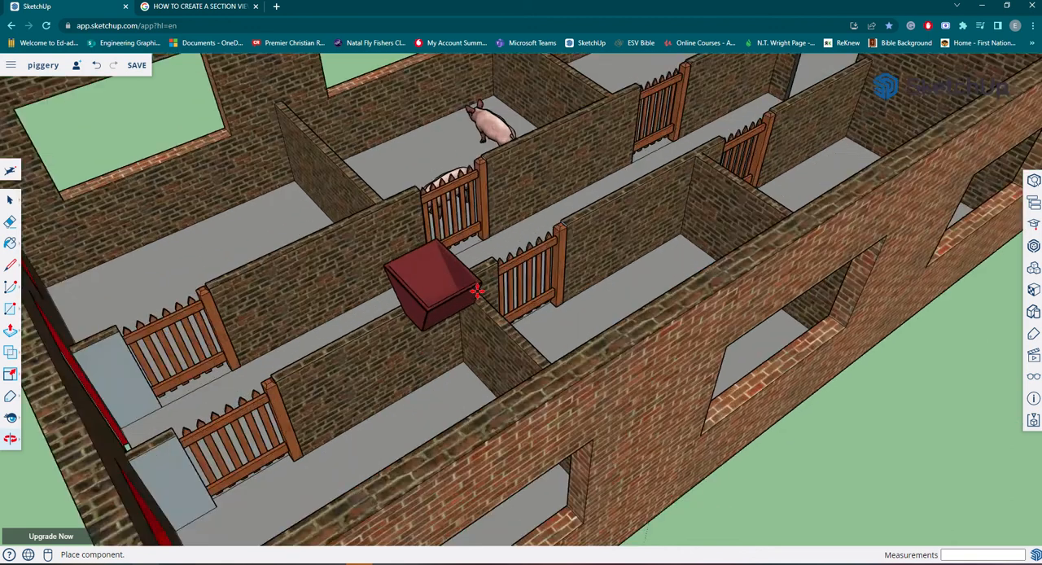
scroll(477, 291, "up", 5)
scroll(472, 446, "down", 3)
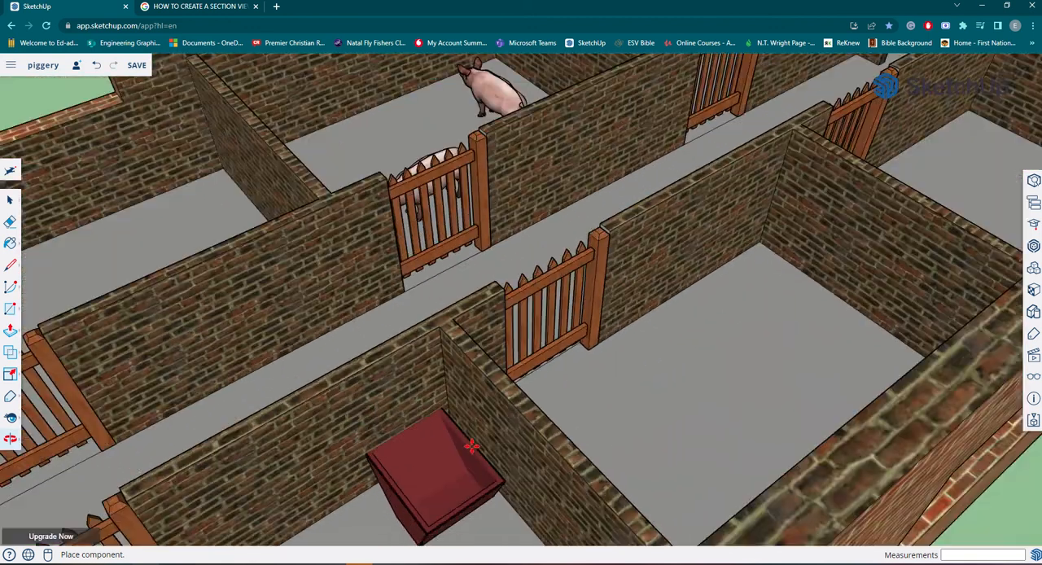
scroll(472, 446, "down", 2)
middle_click_drag(472, 447, 282, 339)
scroll(289, 340, "down", 3)
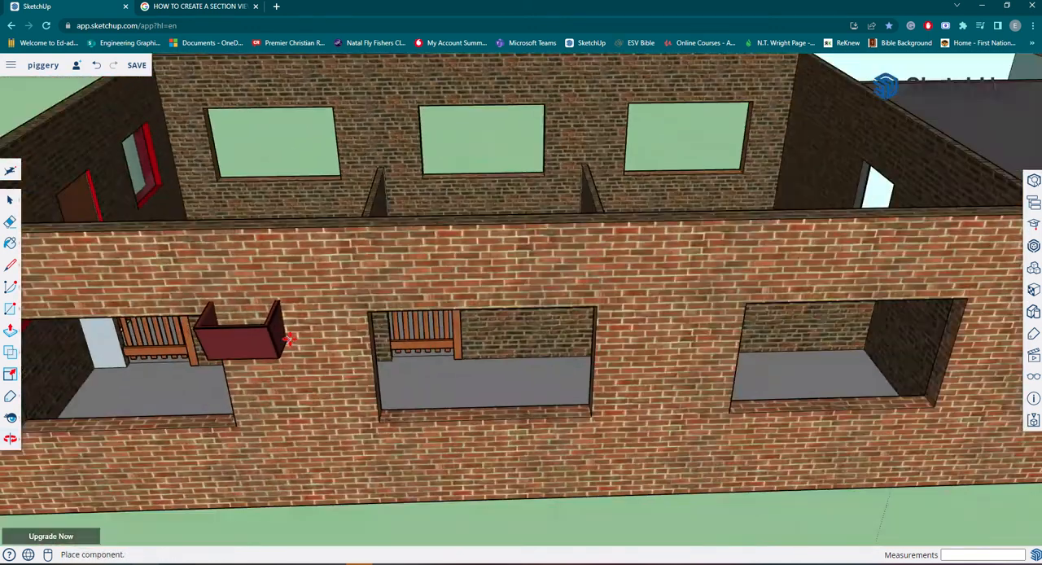
scroll(288, 340, "down", 4)
middle_click_drag(369, 497, 155, 430)
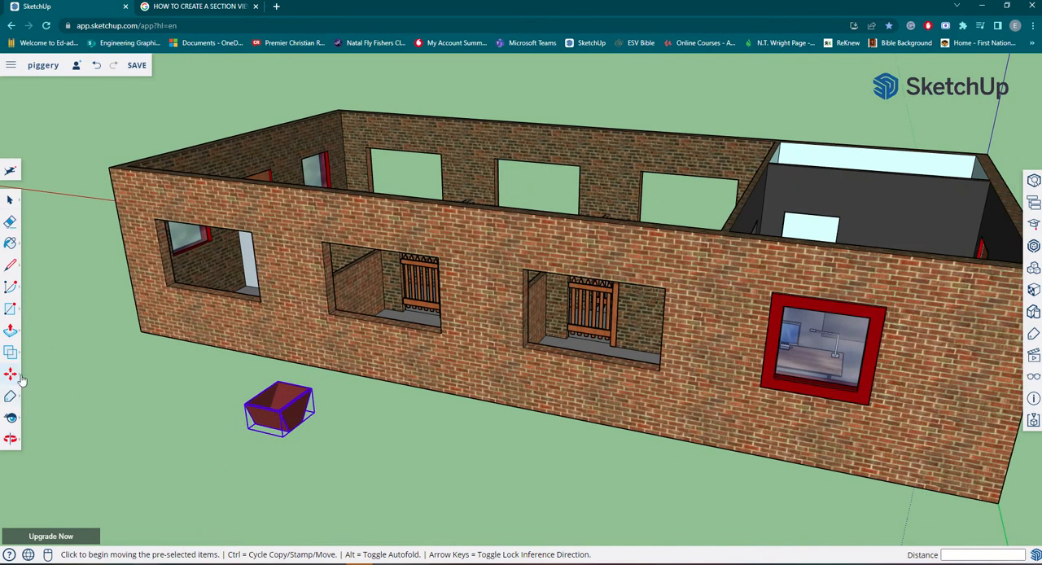
Scale the pig trough down uniformly from its upper corner to a factor of about 0.86.
mouse_move(22, 380)
left_click(36, 401)
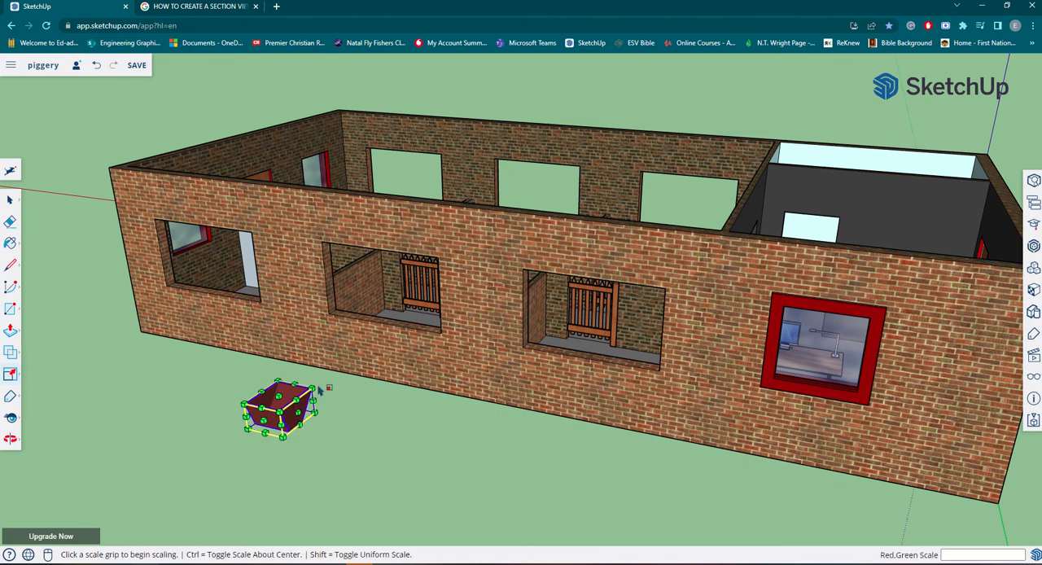
scroll(292, 389, "up", 3)
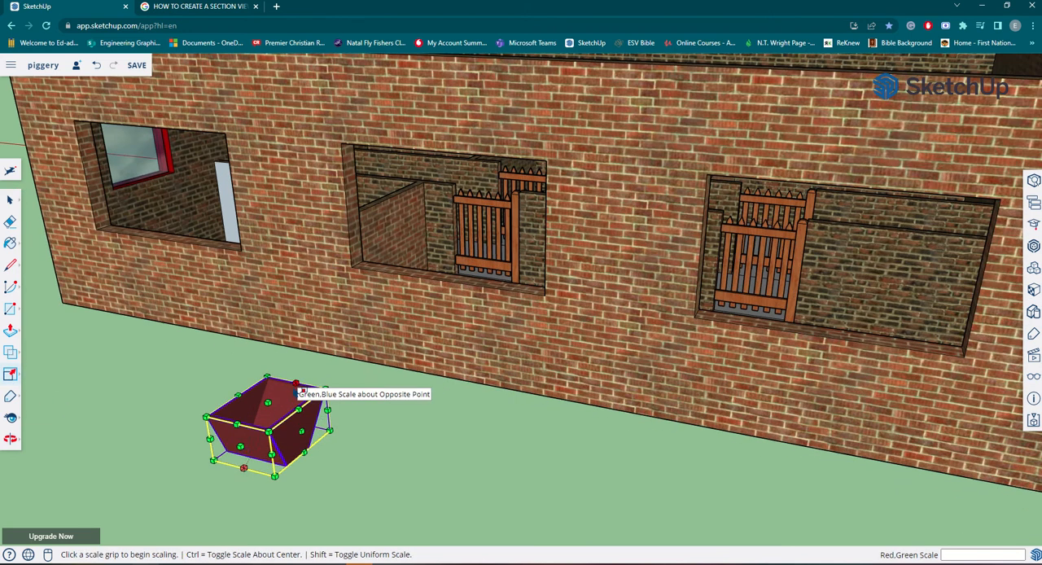
left_click(241, 446)
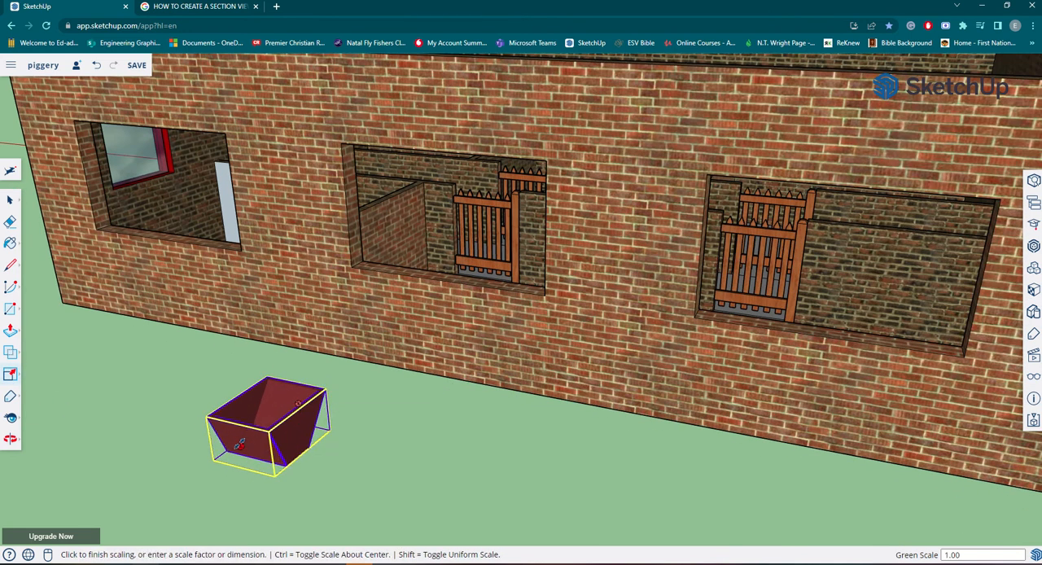
left_click(241, 444)
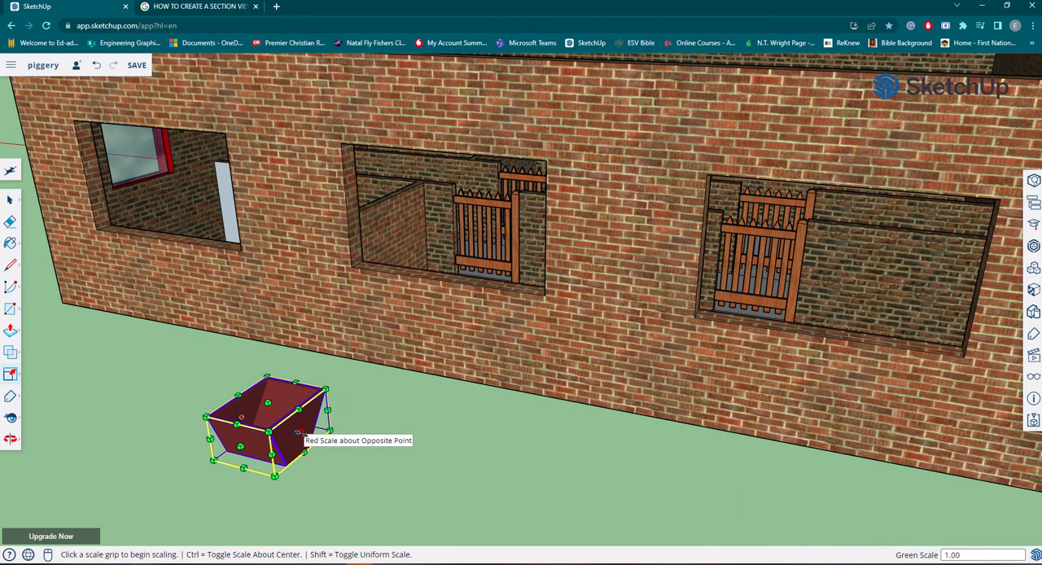
left_click(300, 438)
key("Escape")
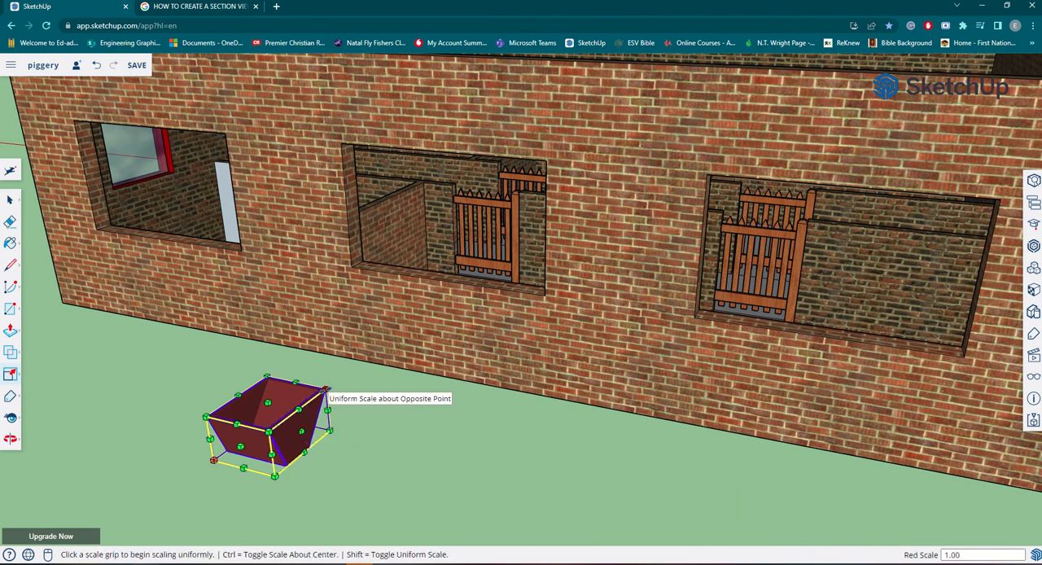
left_click(326, 390)
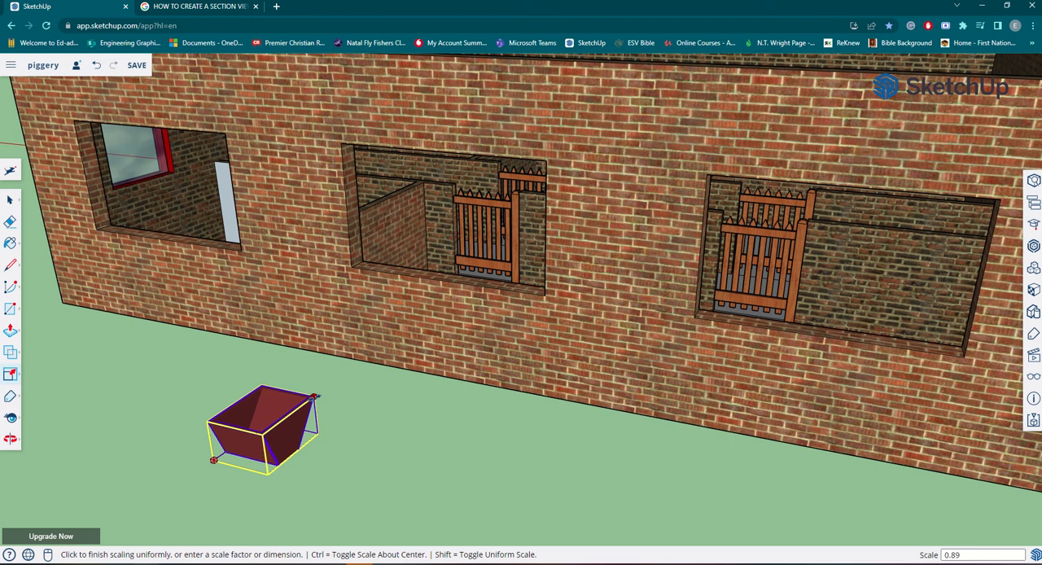
left_click(311, 399)
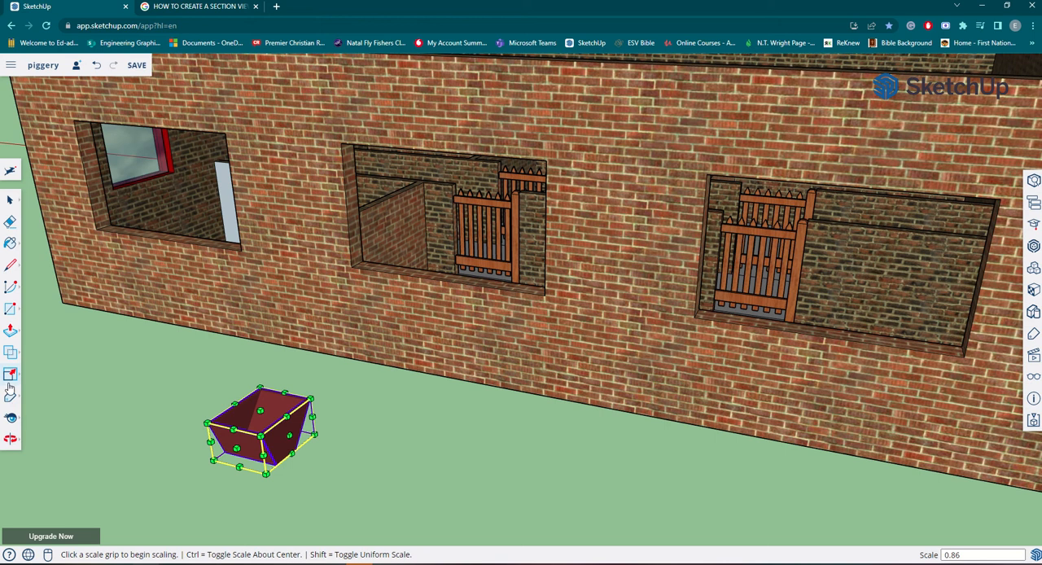
scroll(229, 449, "up", 1)
scroll(137, 413, "down", 1)
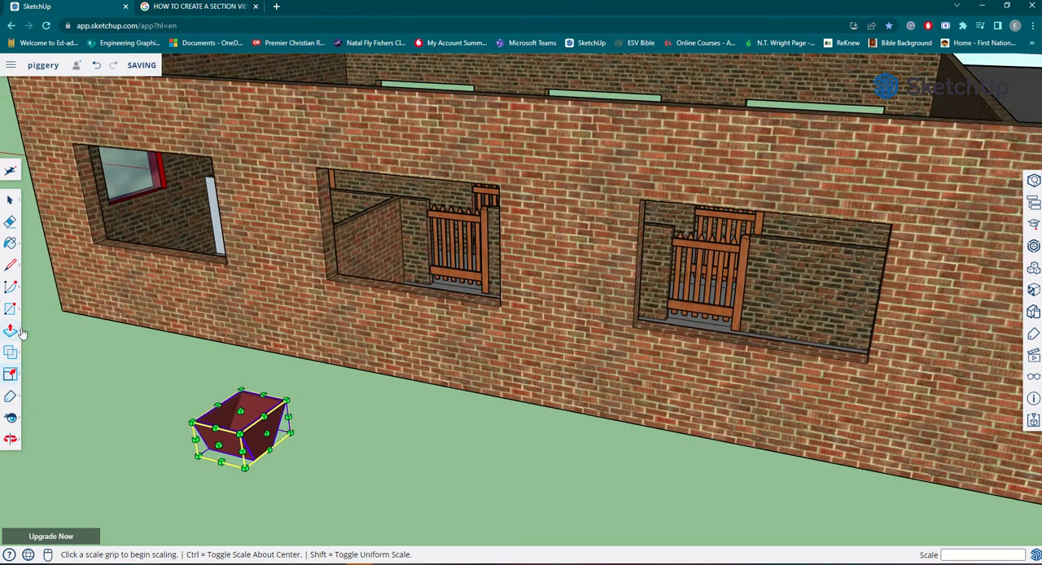
Copy the pig trough onto the open ground beside the original, in front of the long brick wall.
left_click(22, 330)
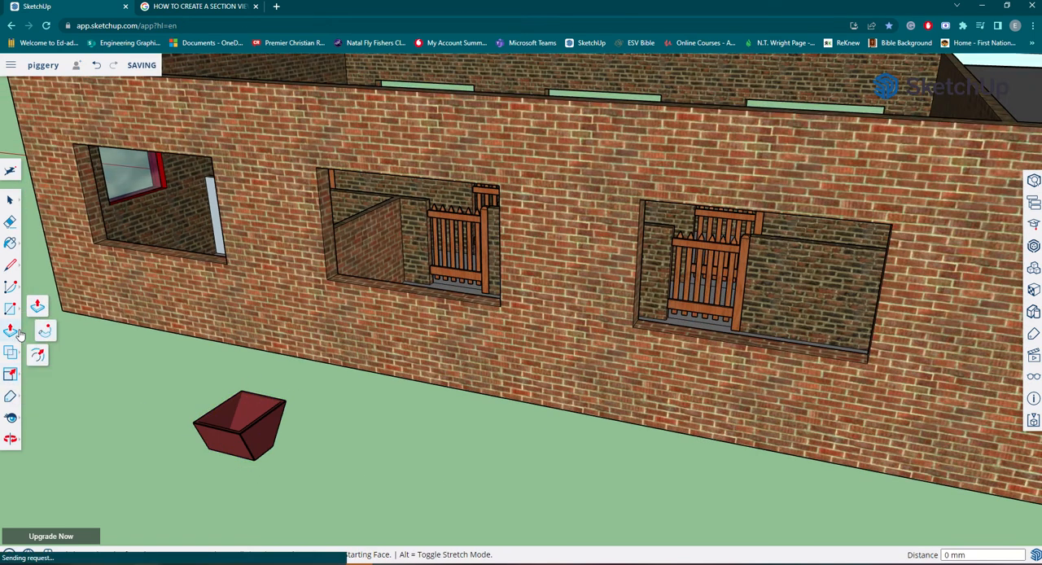
left_click(21, 375)
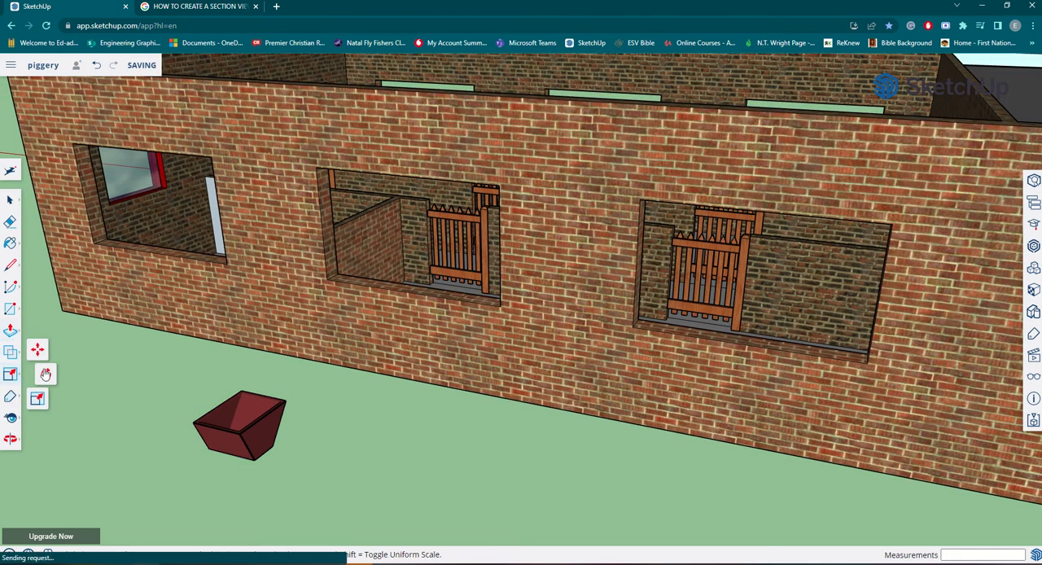
left_click(39, 354)
scroll(260, 430, "up", 2)
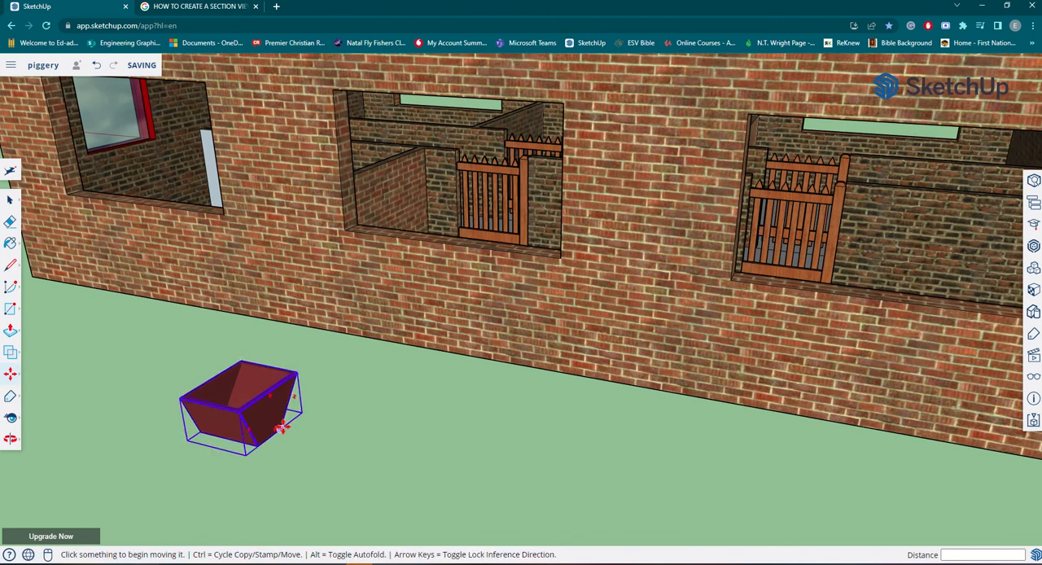
key("ctrl")
left_click(280, 427)
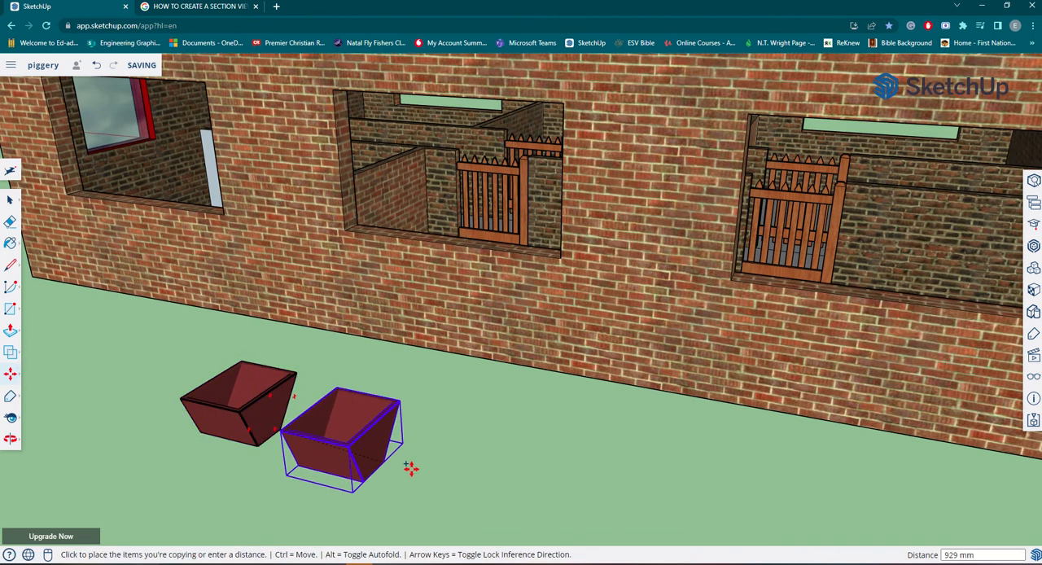
left_click(462, 476)
scroll(464, 476, "down", 5)
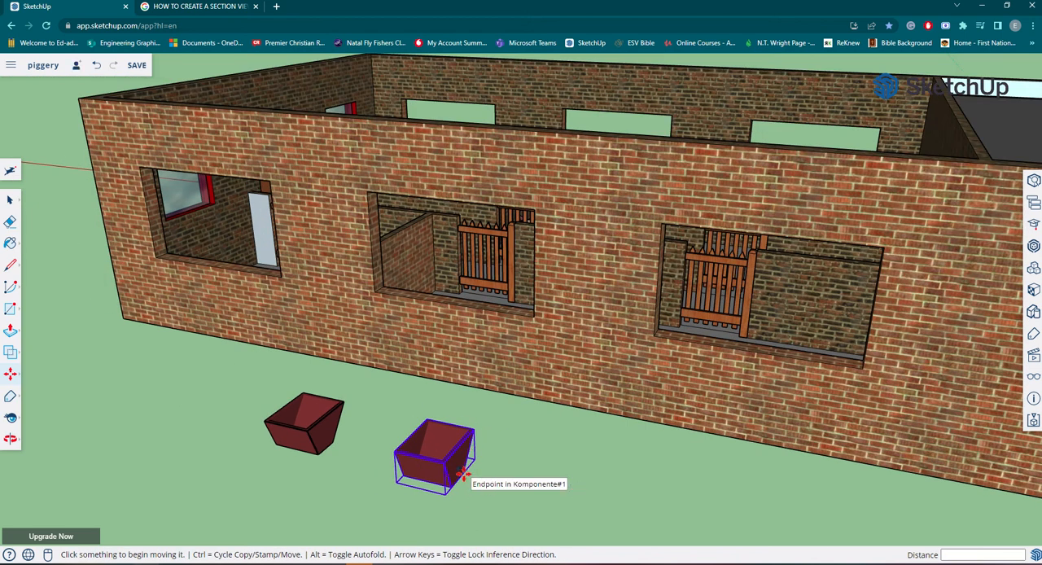
left_click(461, 472)
key("ctrl")
key("Escape")
Copy the second trough about 1649 mm further along the brick wall to make a row of three.
scroll(458, 471, "up", 5)
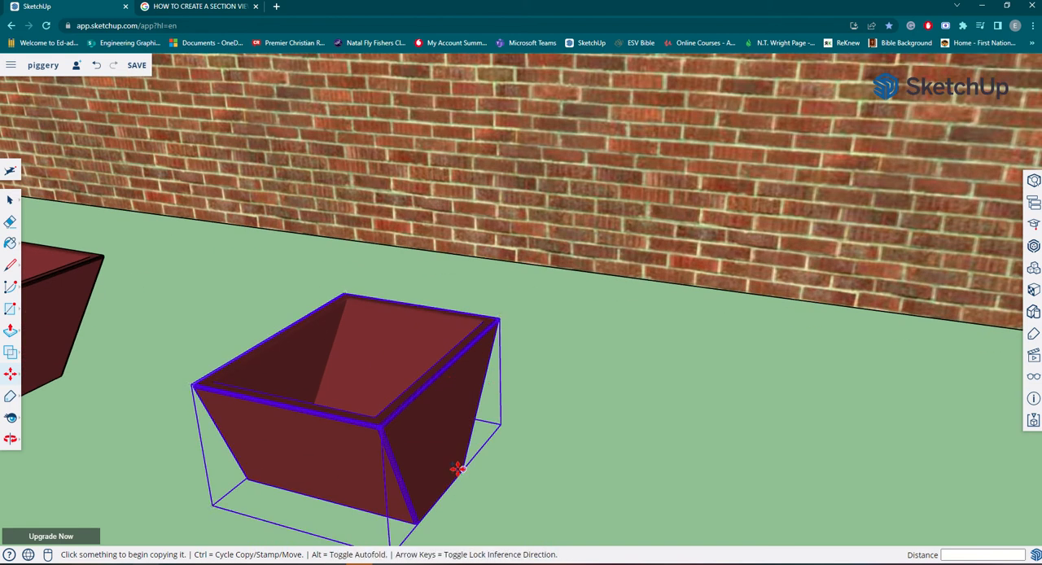
scroll(458, 470, "down", 2)
left_click(458, 470)
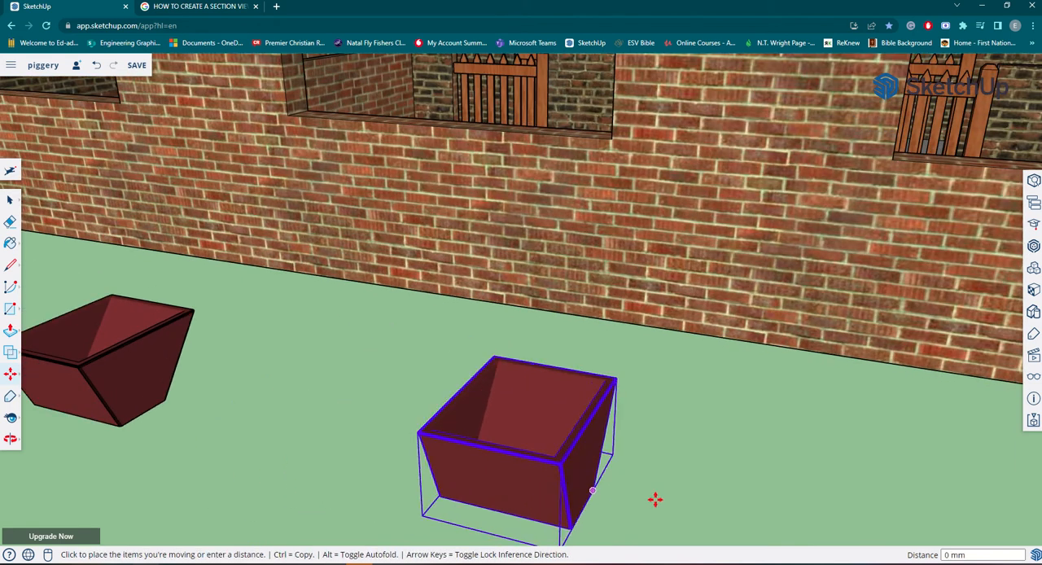
scroll(578, 476, "down", 2)
key("ctrl")
scroll(628, 489, "down", 3)
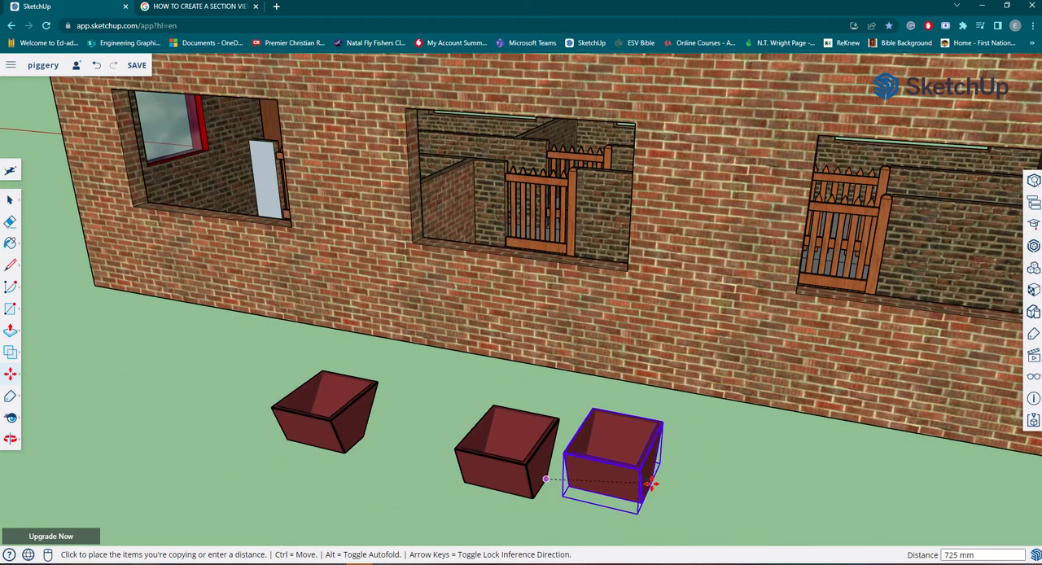
left_click(797, 514)
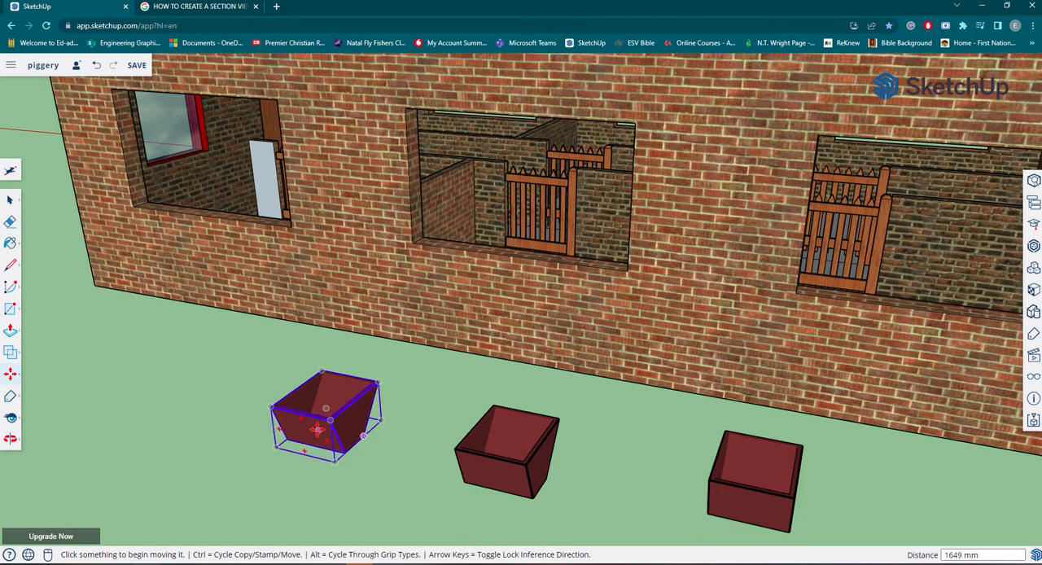
Move the first trough into the end pen behind the long window wall, in the corner between the gate wall and the partition.
scroll(409, 432, "up", 3)
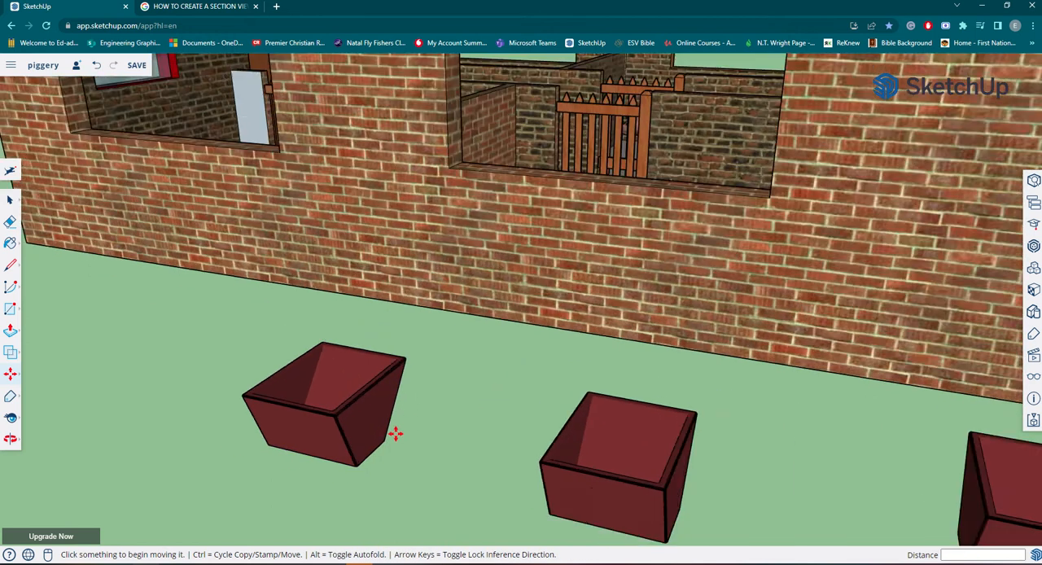
middle_click_drag(396, 433, 286, 363)
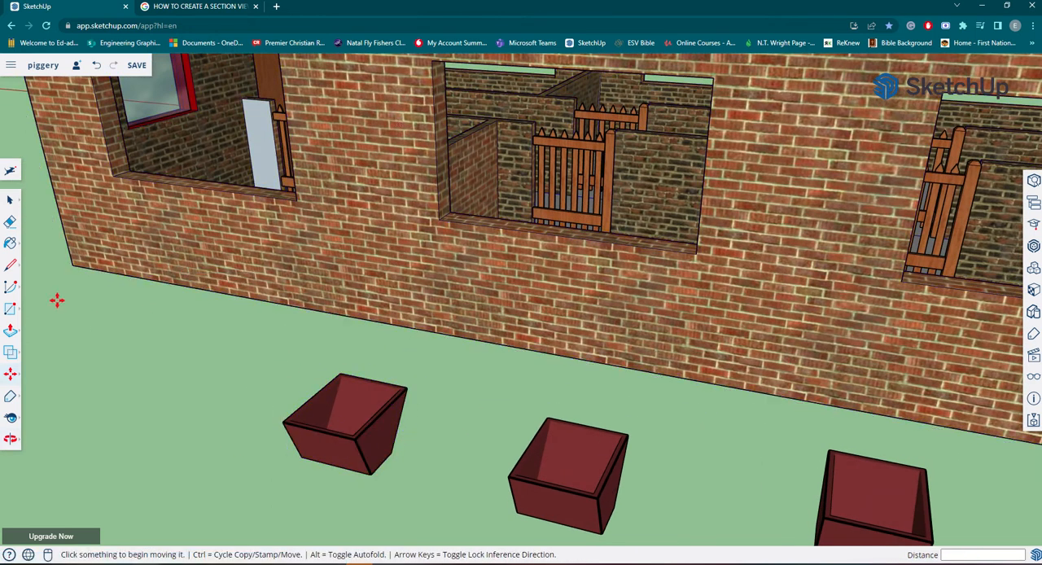
left_click(15, 376)
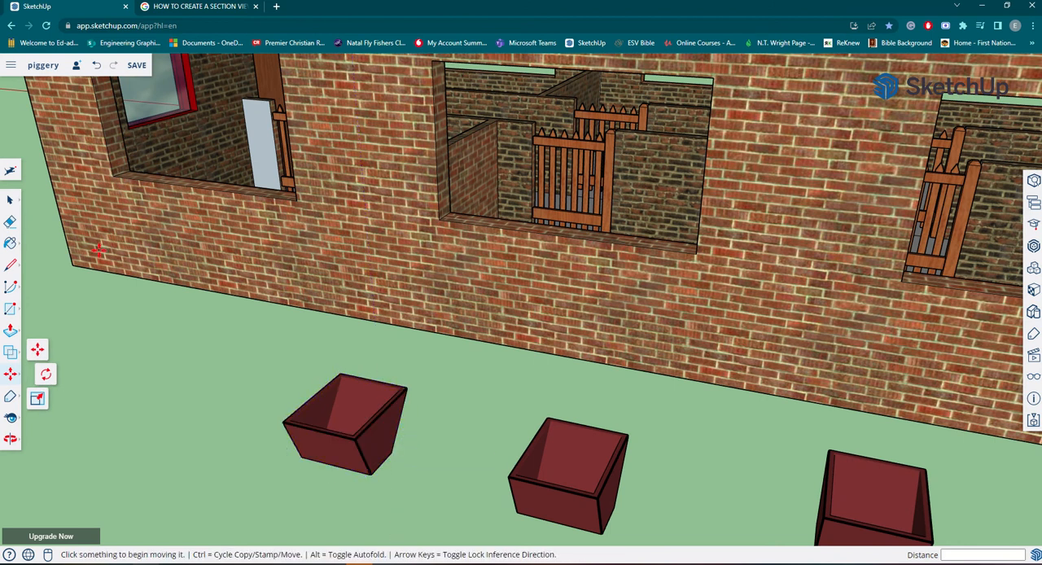
key("space")
left_click(371, 440)
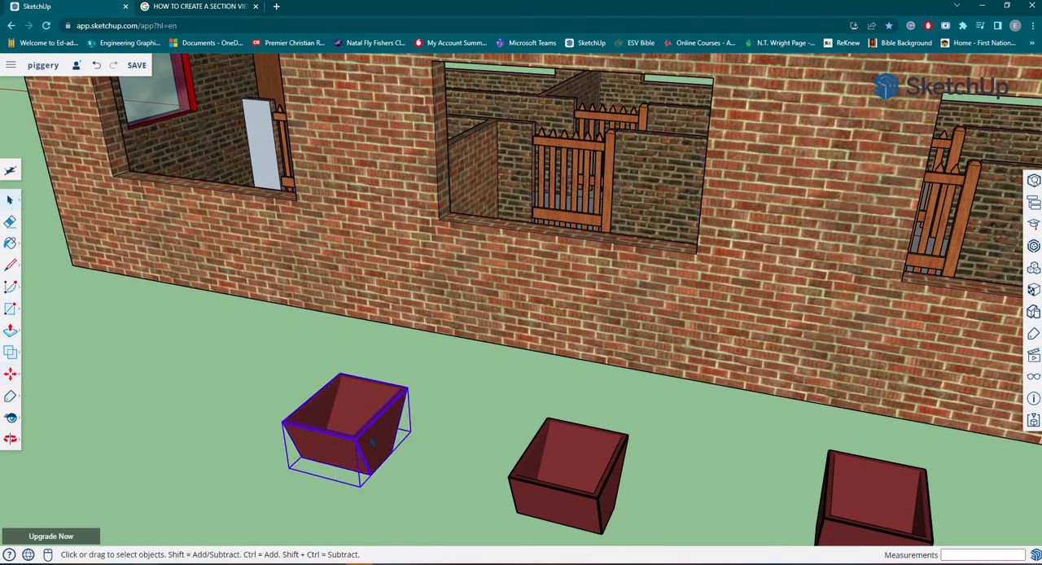
left_click(10, 374)
left_click(412, 431)
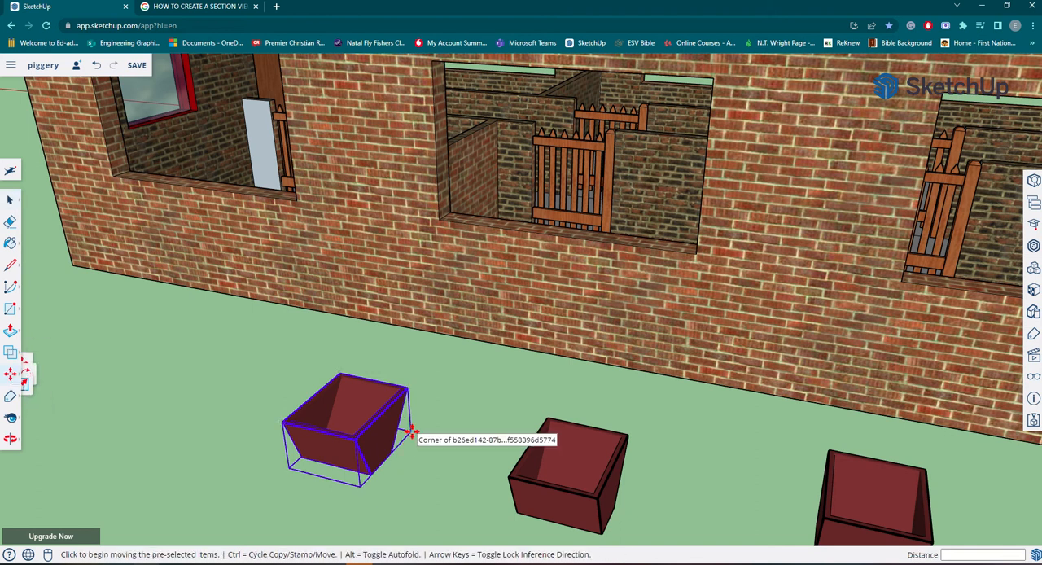
scroll(412, 431, "down", 4)
middle_click_drag(353, 366, 427, 540)
left_click(402, 459)
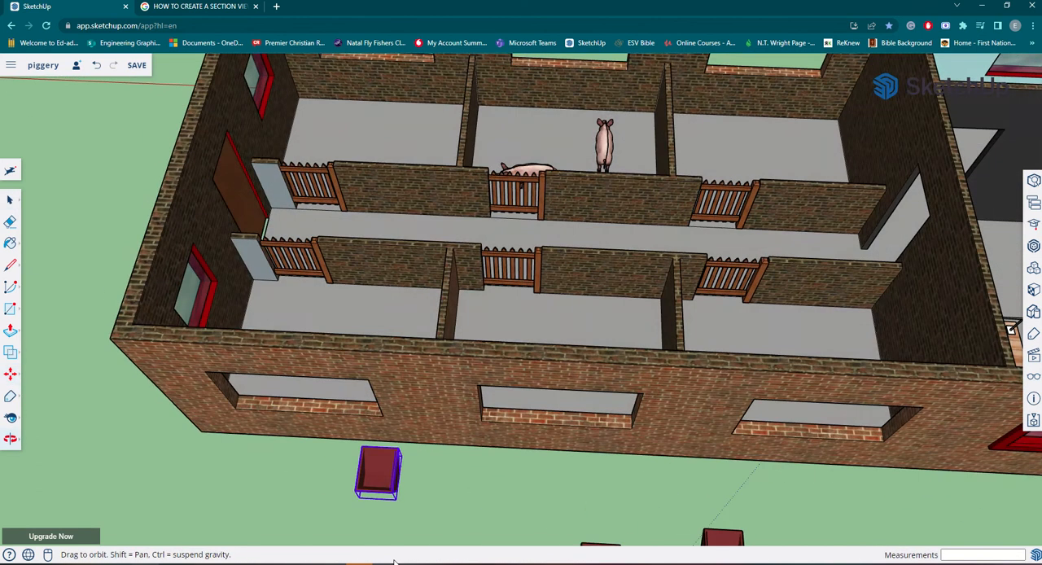
scroll(421, 299, "up", 8)
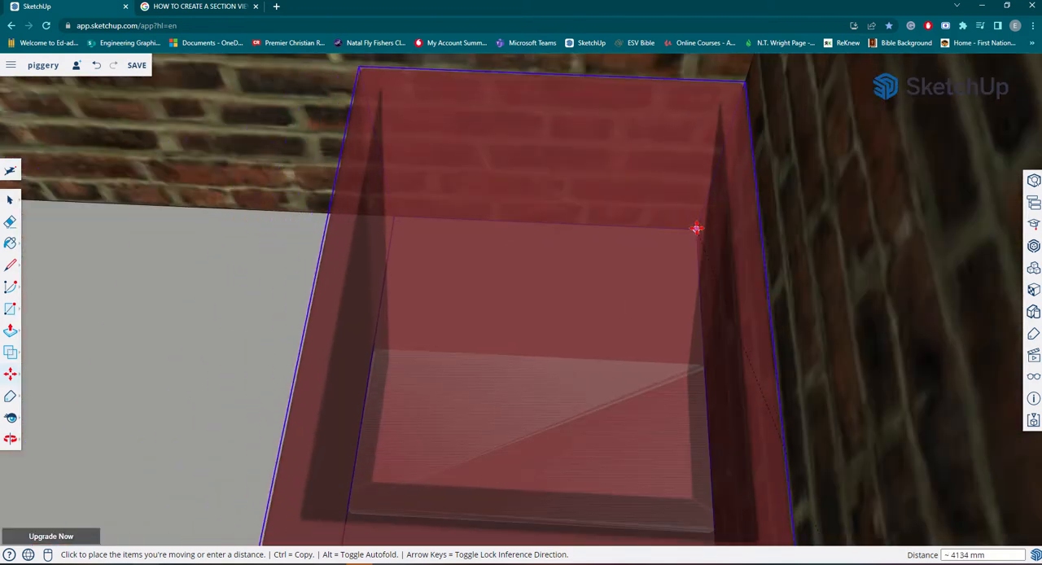
left_click(696, 228)
Move the second trough into the middle pen behind the long window wall, in the corner between the gate wall and the far partition.
scroll(696, 228, "down", 10)
middle_click_drag(752, 372, 471, 324)
scroll(470, 324, "down", 8)
middle_click_drag(524, 367, 611, 270)
scroll(611, 270, "down", 5)
scroll(610, 270, "down", 5)
scroll(560, 374, "up", 8)
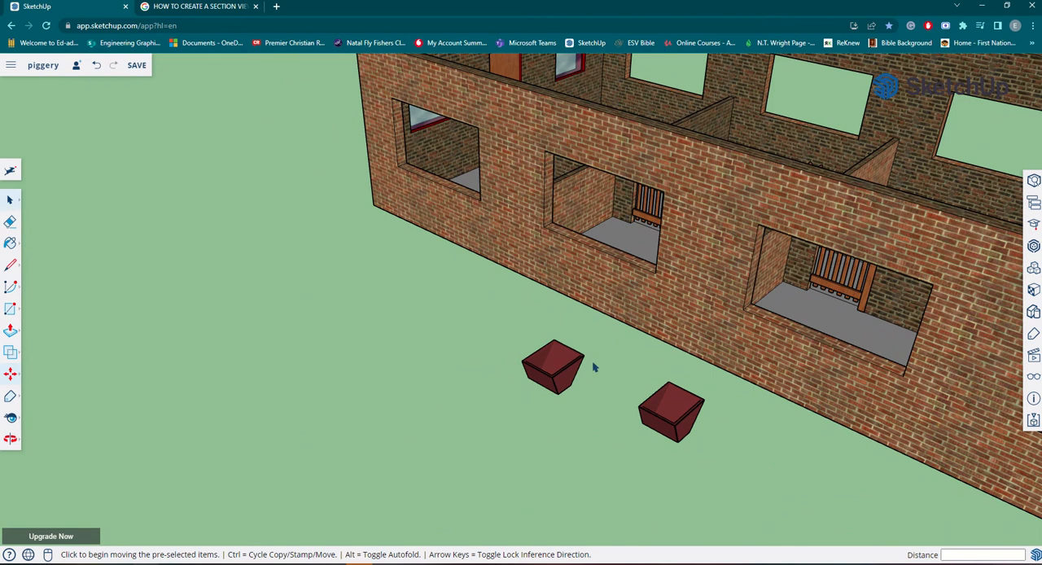
key("space")
left_click(560, 370)
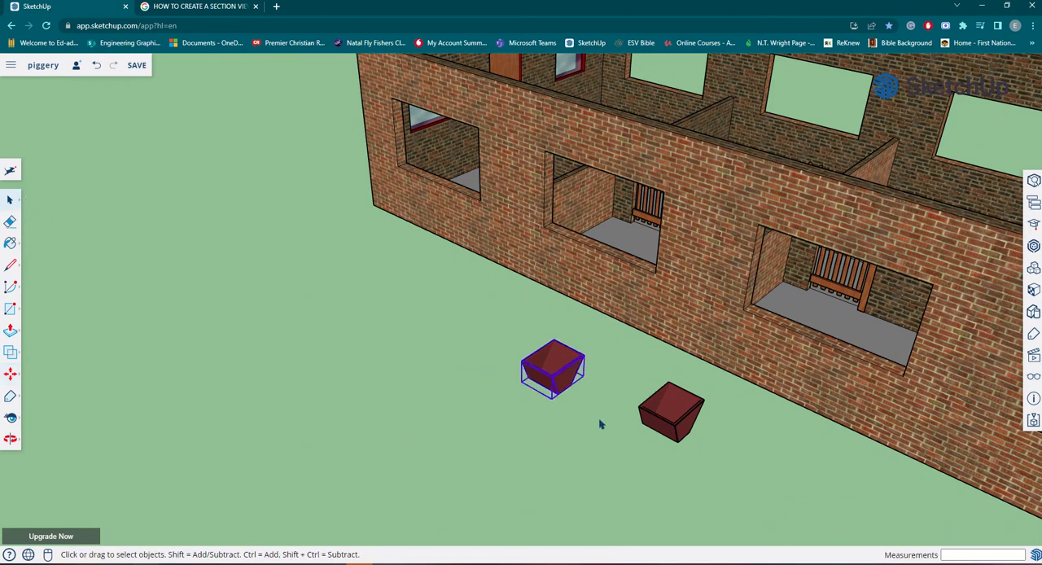
key("m")
scroll(587, 373, "up", 5)
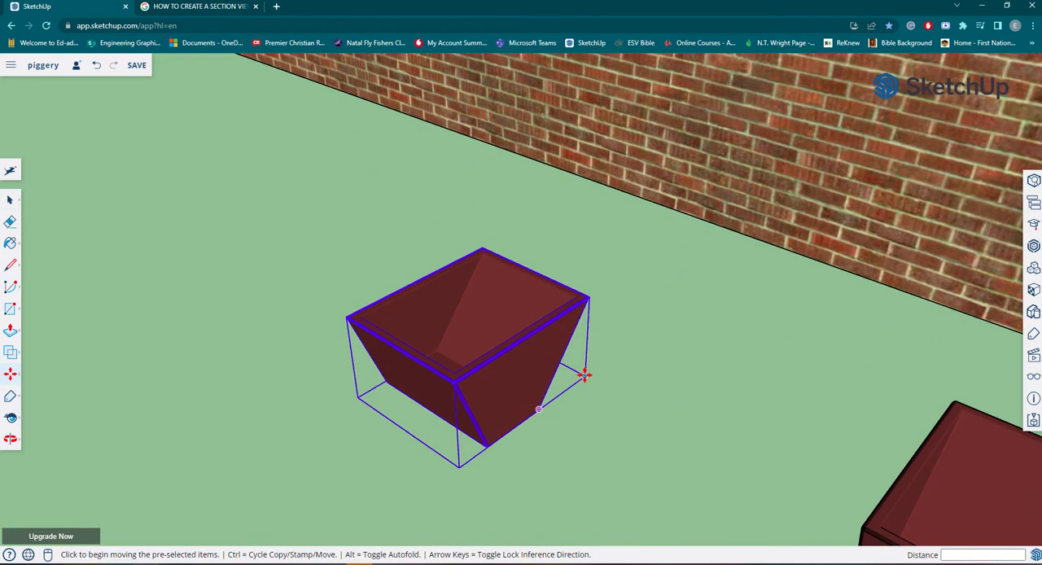
left_click(585, 376)
scroll(584, 358, "down", 4)
middle_click_drag(561, 253, 612, 399)
middle_click_drag(822, 228, 988, 239)
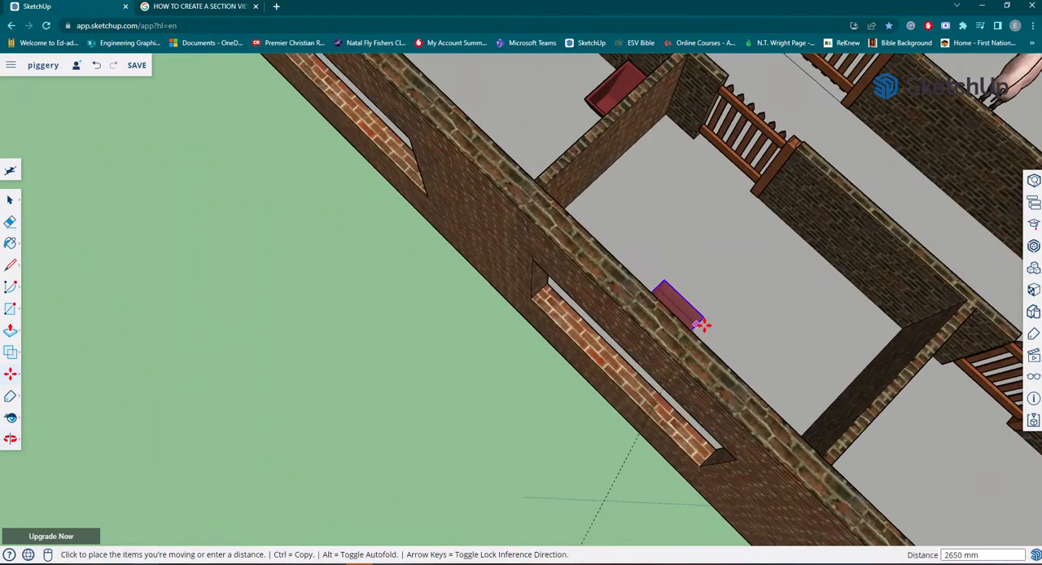
middle_click_drag(702, 325, 600, 288)
scroll(573, 233, "up", 6)
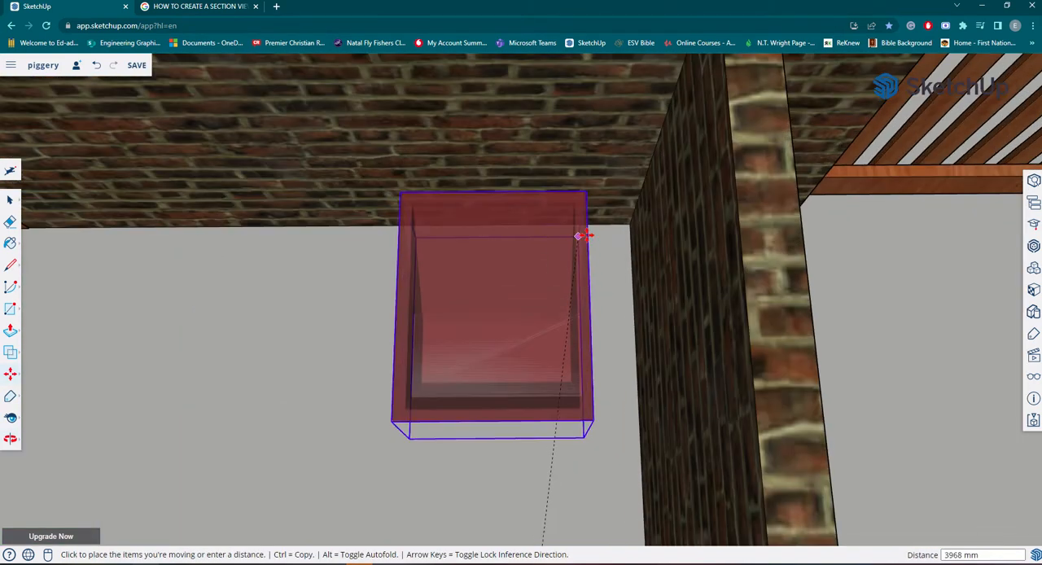
left_click(630, 229)
scroll(628, 225, "down", 5)
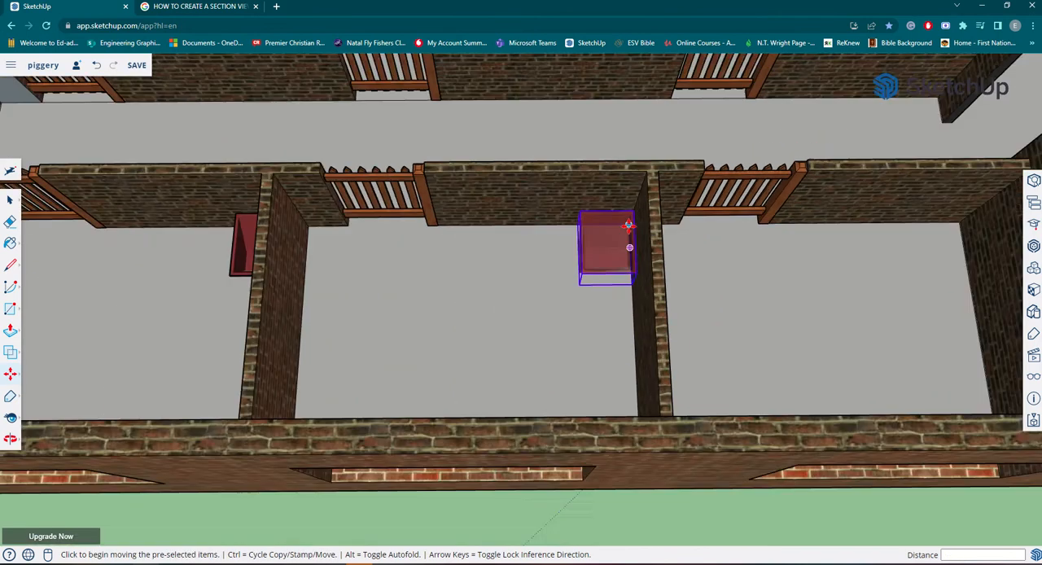
Move the last trough into the remaining pen behind the long window wall, in the corner between the gate wall and the office-side wall.
scroll(629, 225, "down", 5)
middle_click_drag(628, 225, 551, 437)
scroll(392, 256, "up", 5)
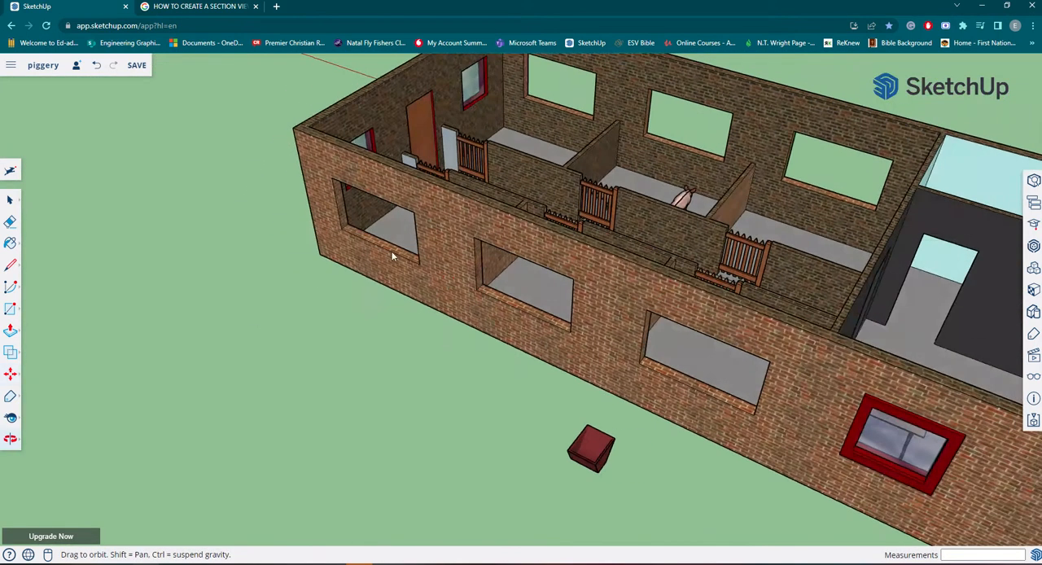
middle_click_drag(391, 256, 419, 465)
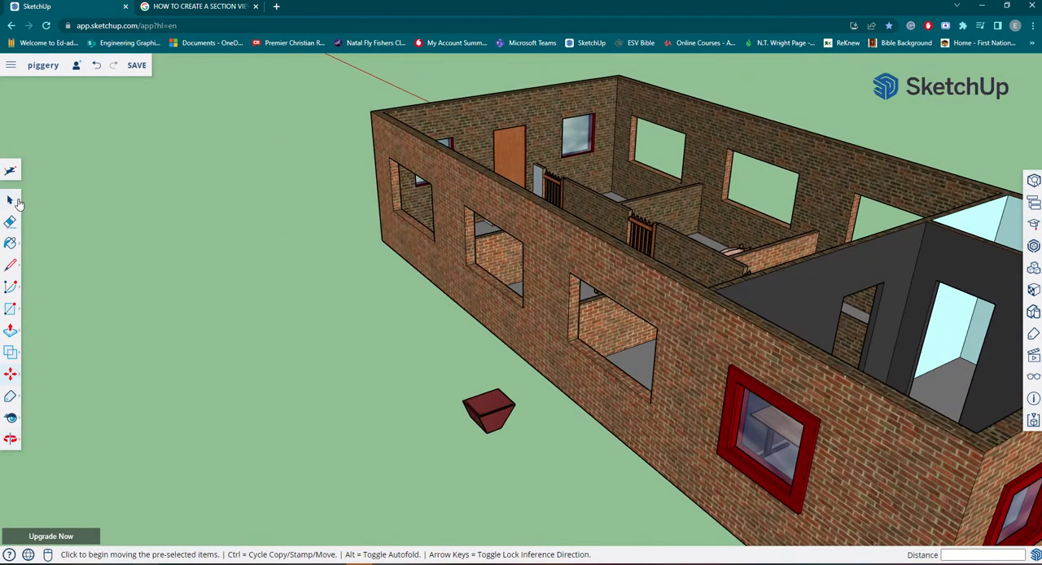
left_click(10, 200)
left_click(488, 411)
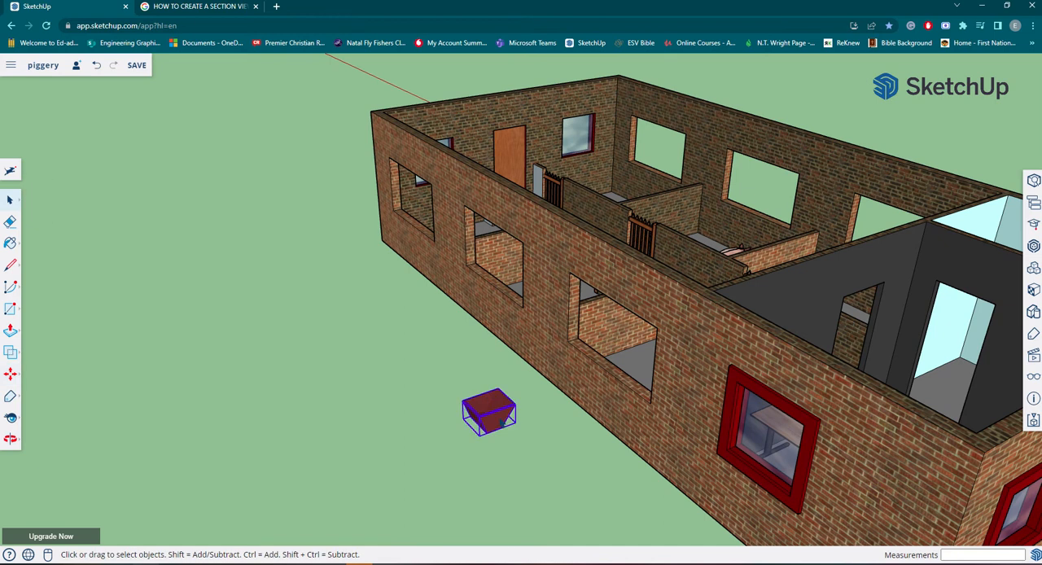
key("m")
left_click(517, 421)
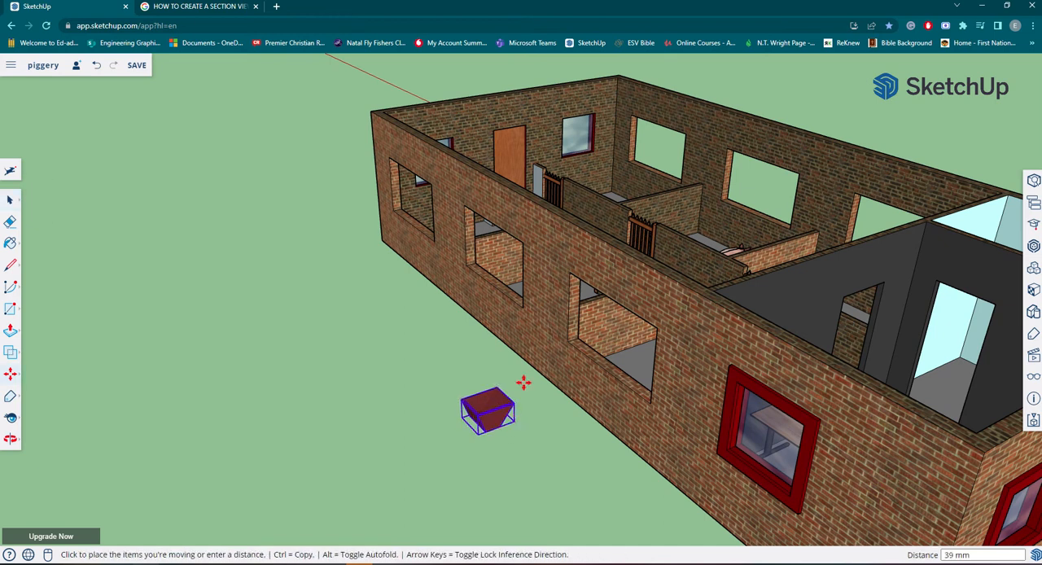
middle_click_drag(525, 382, 779, 372)
scroll(805, 370, "up", 10)
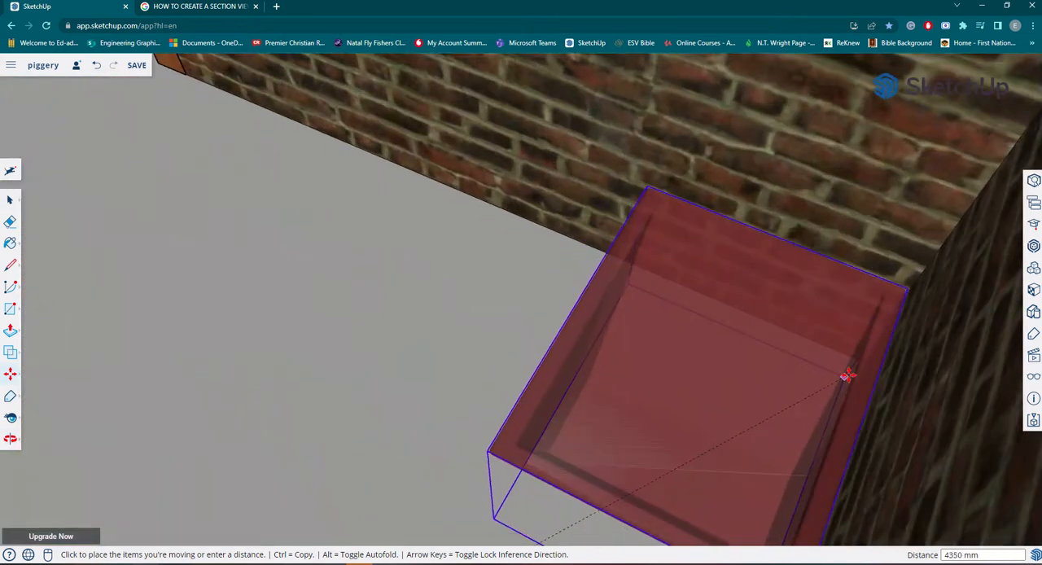
left_click(898, 366)
scroll(896, 366, "down", 8)
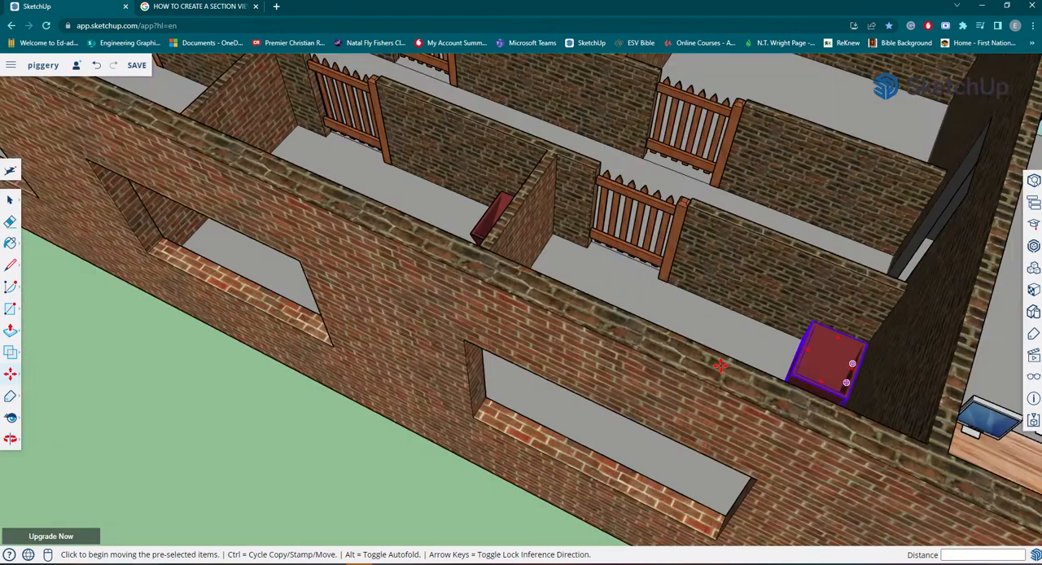
Copy the standing pig about 4000 mm across the passage into the opposite middle pen, next to its trough.
middle_click_drag(131, 156, 511, 223)
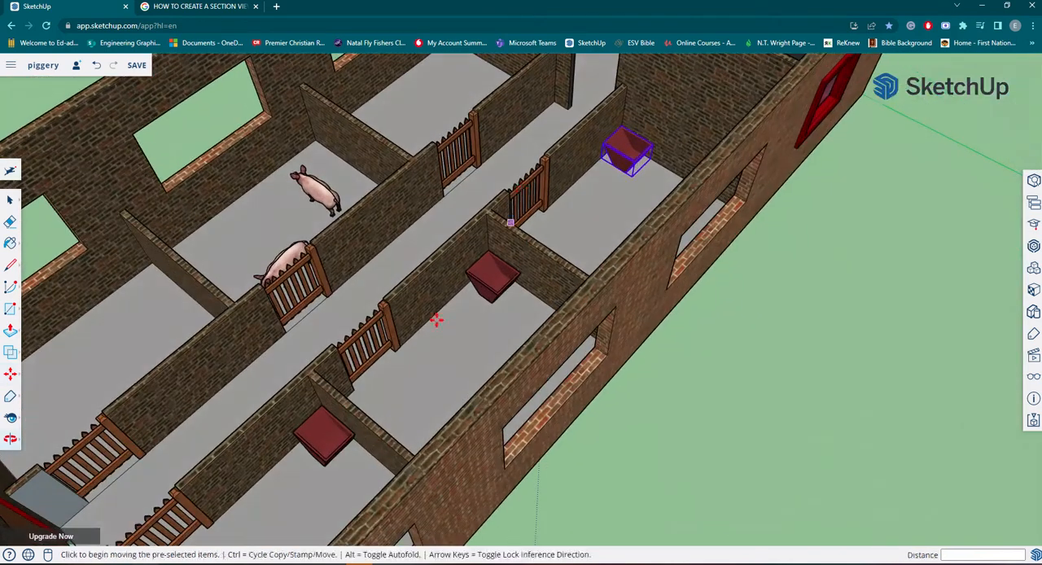
scroll(444, 324, "down", 2)
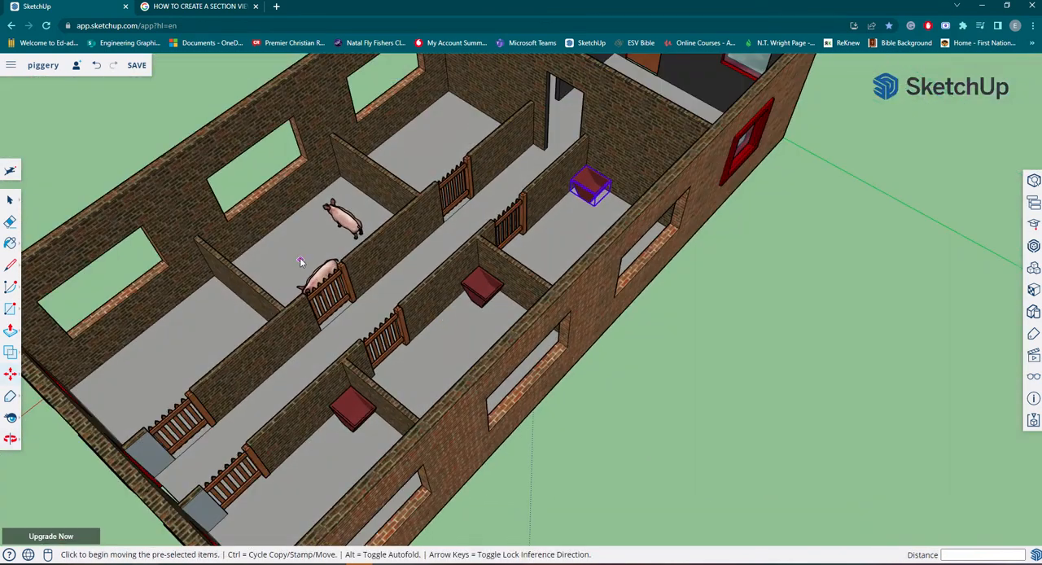
middle_click_drag(300, 262, 379, 260)
key("Escape")
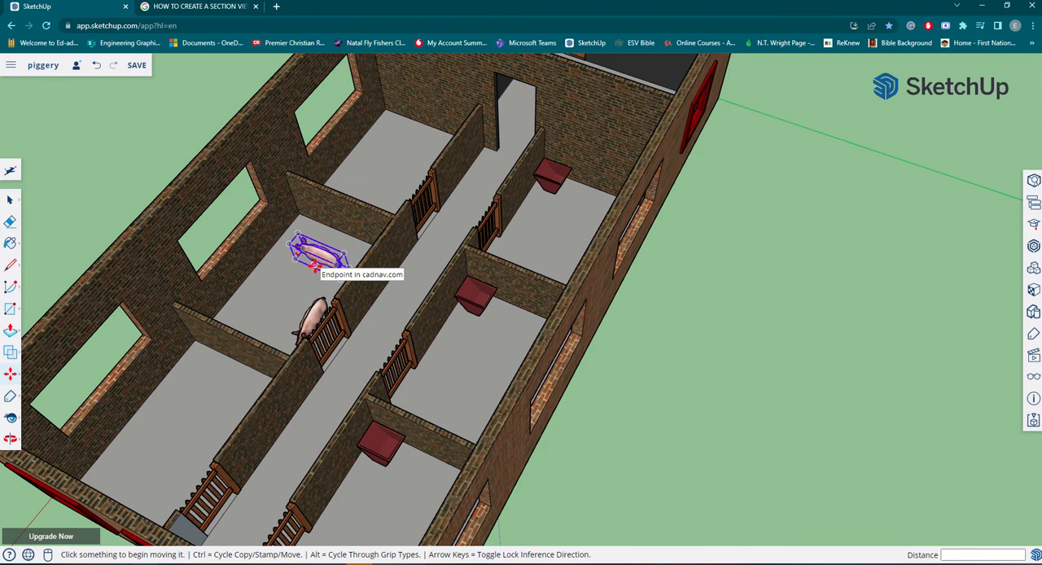
left_click(314, 266)
key("ctrl")
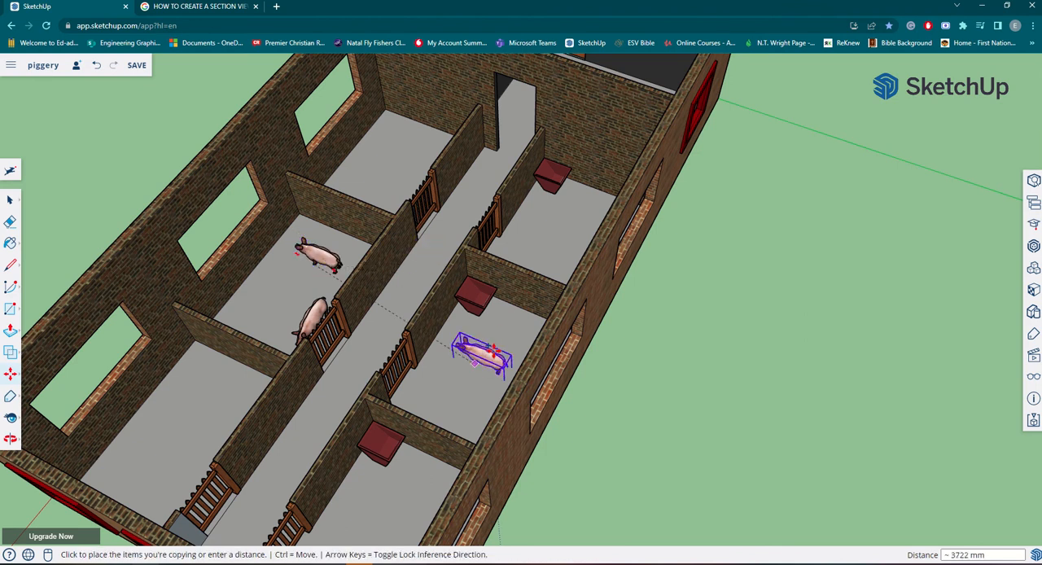
left_click(508, 328)
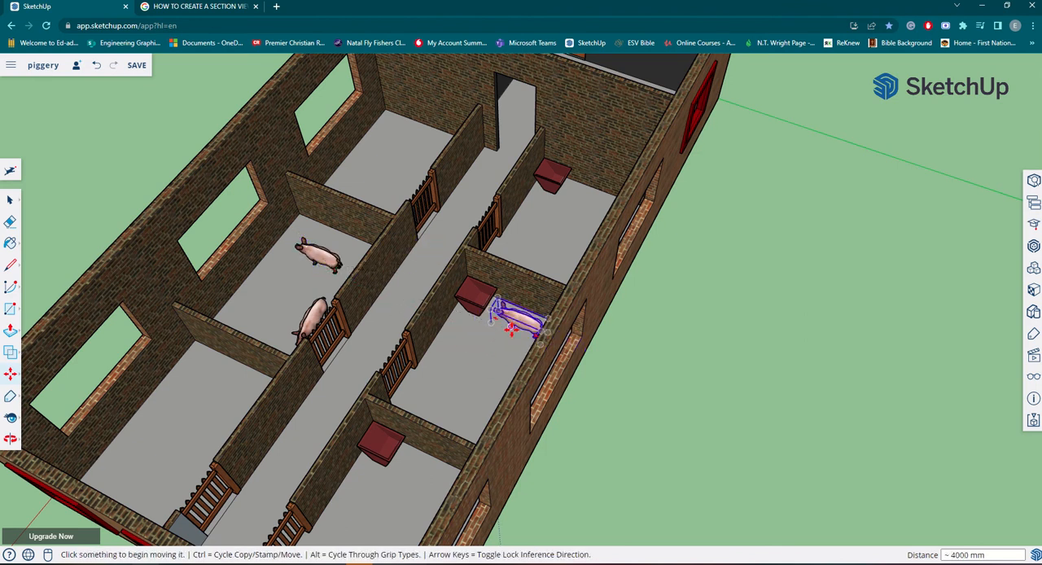
middle_click_drag(508, 327, 334, 334)
scroll(317, 301, "down", 4)
scroll(316, 298, "up", 5)
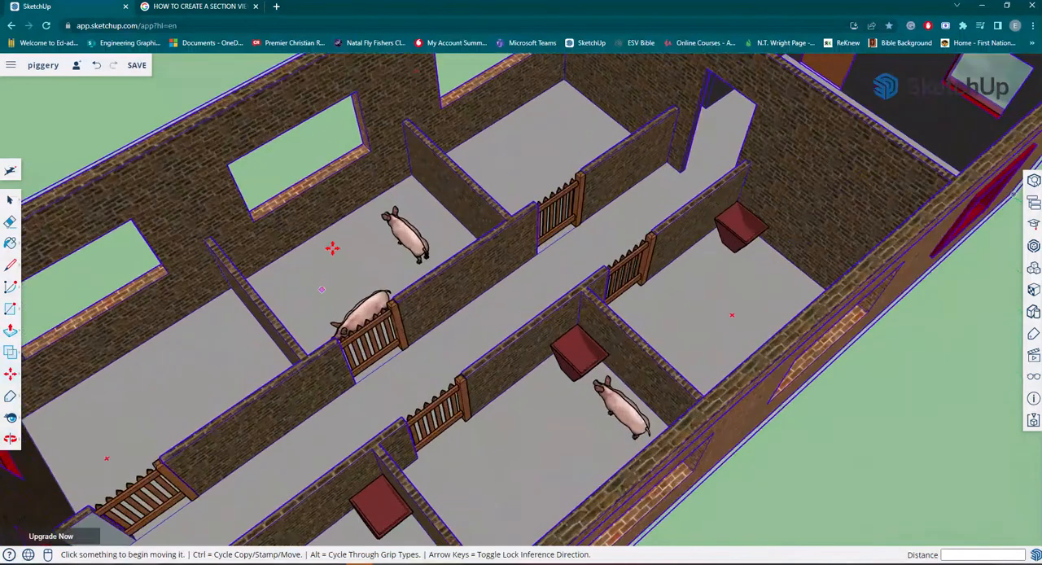
scroll(308, 314, "down", 3)
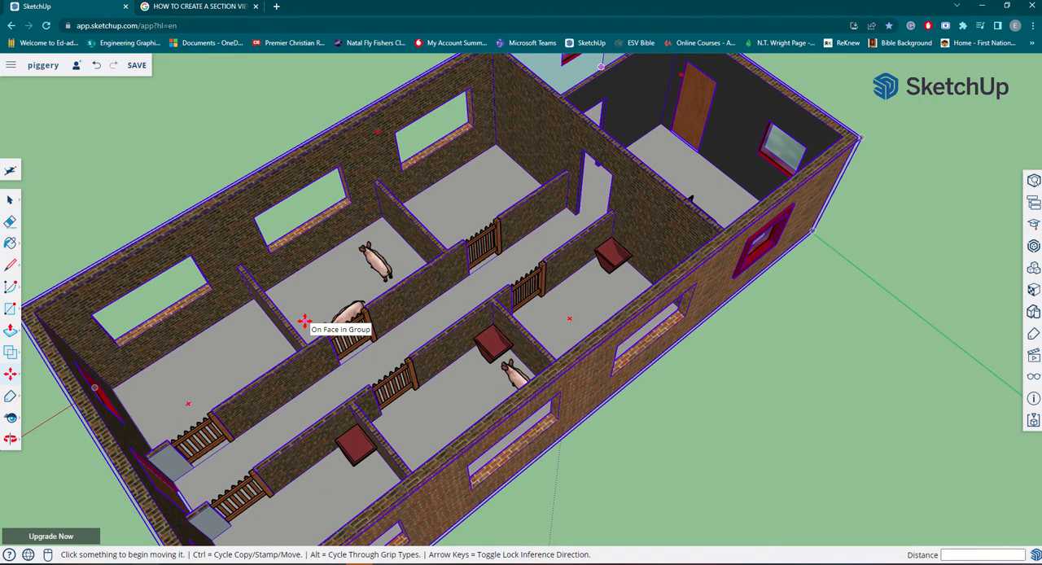
middle_click_drag(530, 364, 275, 420)
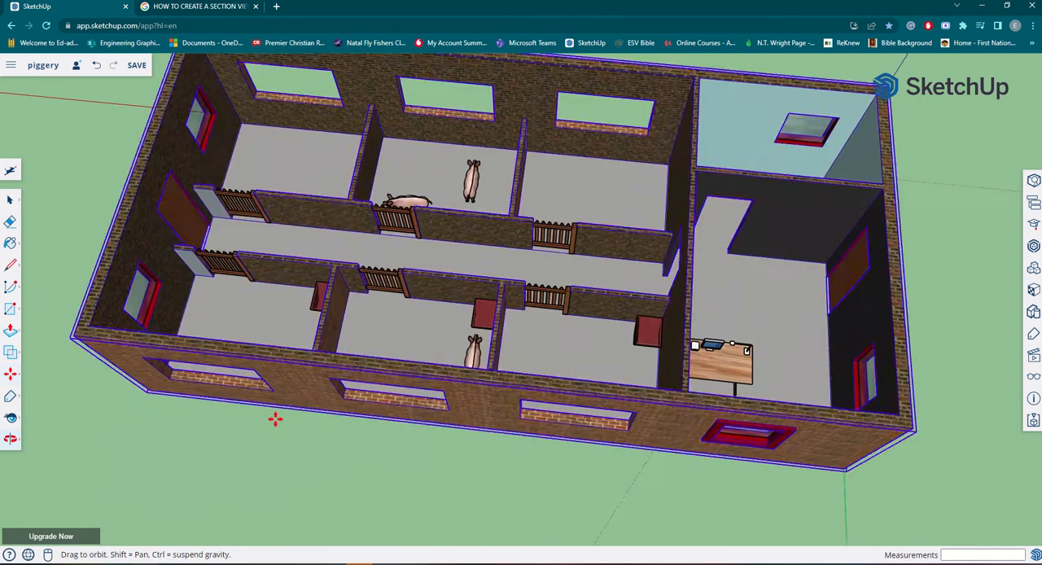
Examine the furnished pens, the passage, the office and the blue-walled room from several sides of the building.
key("m")
middle_click_drag(670, 326, 560, 407)
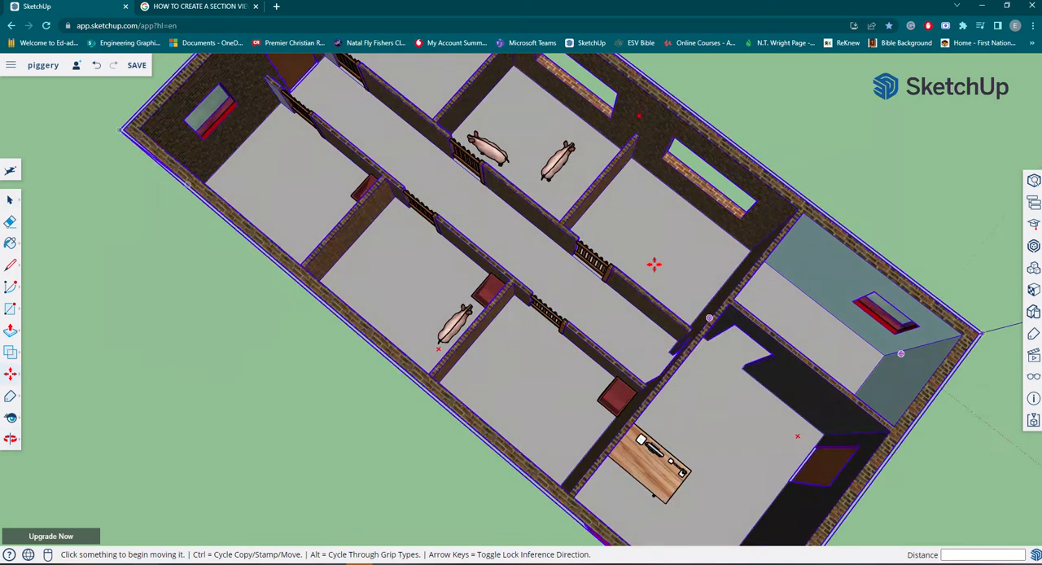
middle_click_drag(547, 180, 544, 249)
middle_click_drag(539, 283, 556, 197)
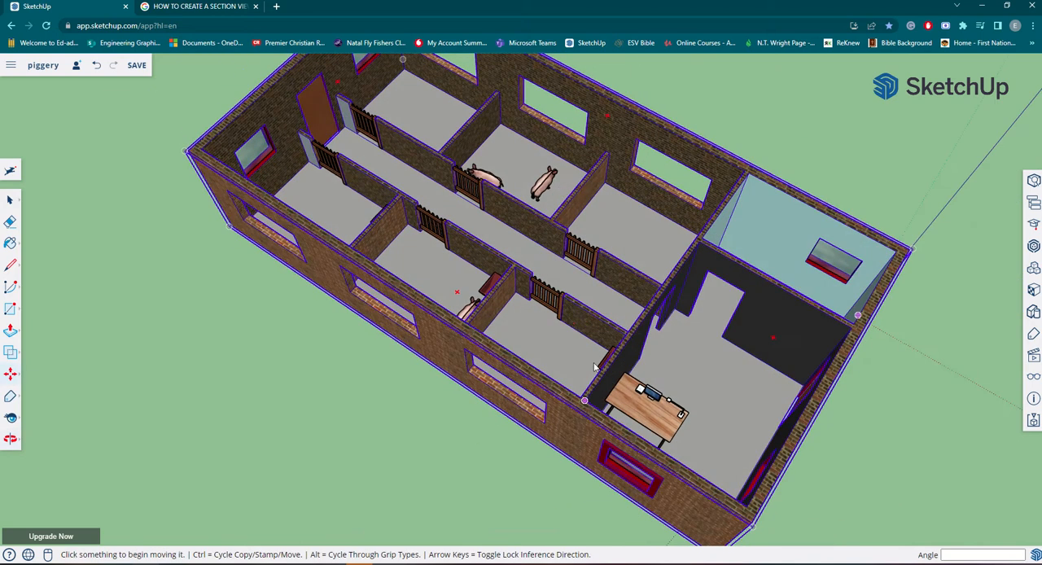
middle_click_drag(587, 399, 464, 429)
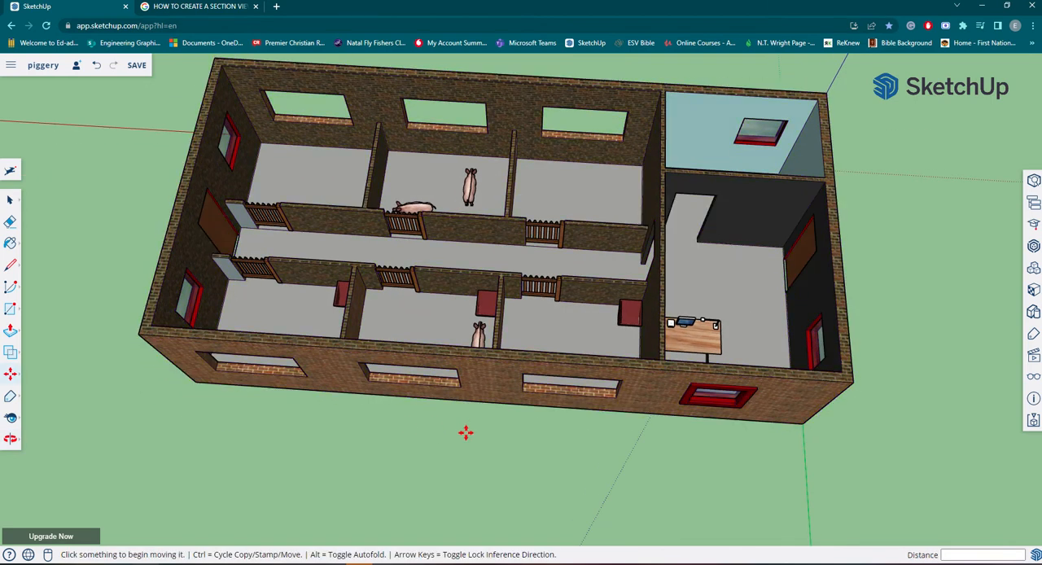
middle_click_drag(766, 403, 618, 419)
middle_click_drag(551, 425, 203, 418)
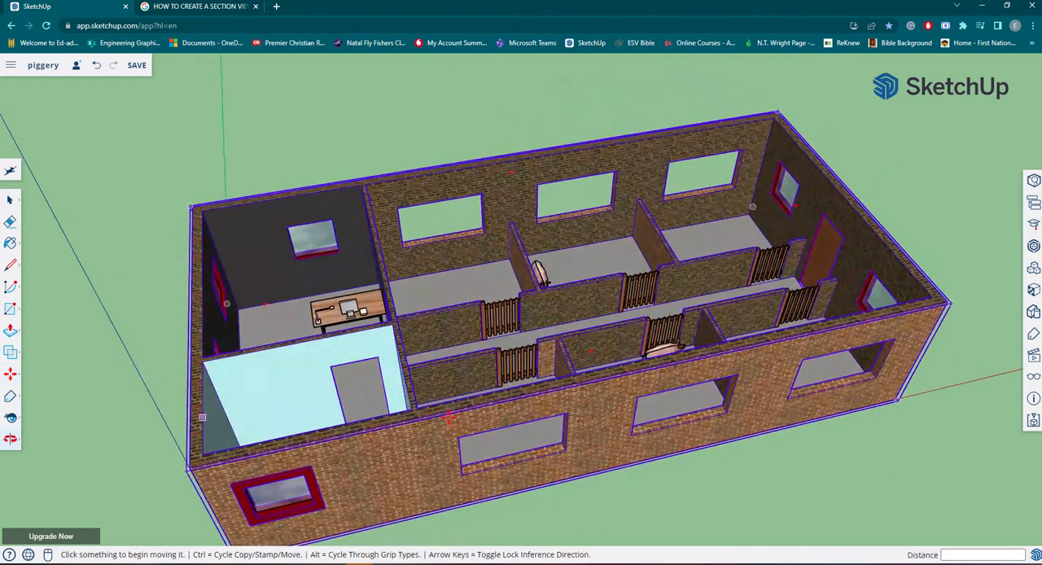
middle_click_drag(490, 416, 263, 382)
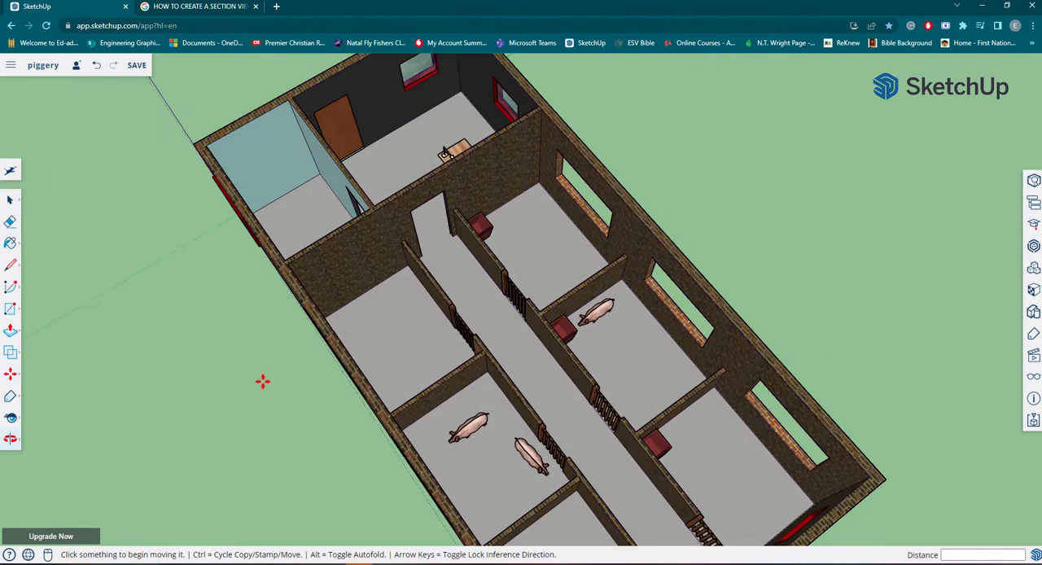
scroll(291, 244, "up", 3)
scroll(291, 244, "up", 1)
middle_click_drag(619, 289, 163, 289)
scroll(561, 403, "down", 3)
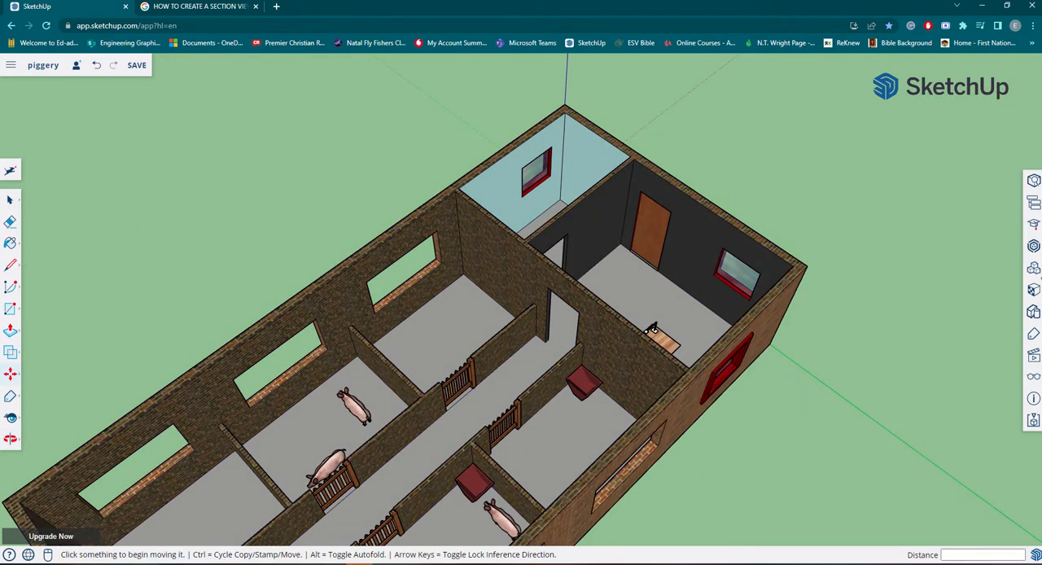
Search 3D Warehouse for "water closet" and show the matching models instead of products.
left_click(1033, 247)
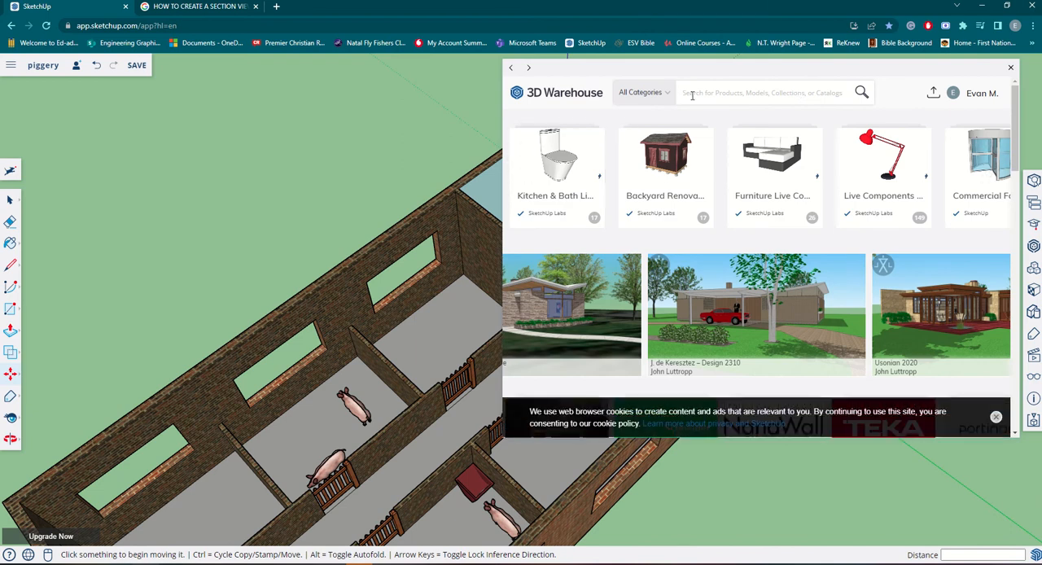
type("loset")
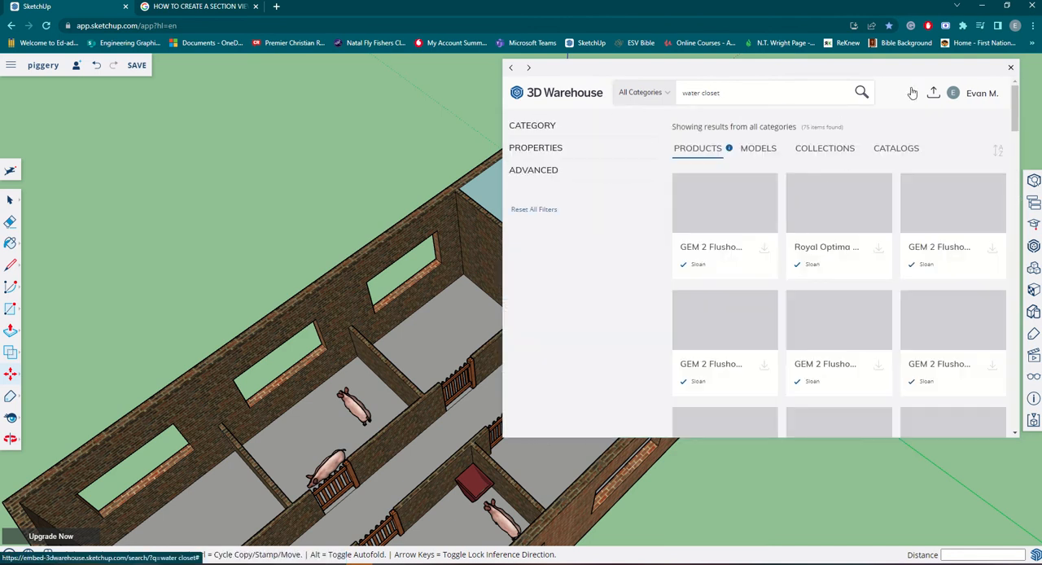
left_click(767, 152)
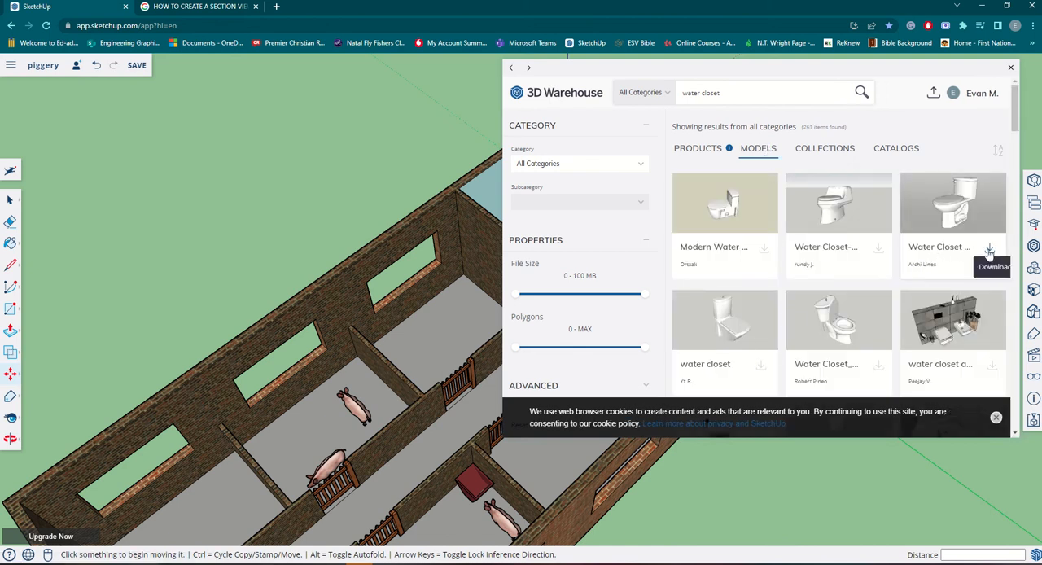
Import the Archi Lines Water Closet model despite its large size and place it on the ground outside the office wall.
left_click(989, 250)
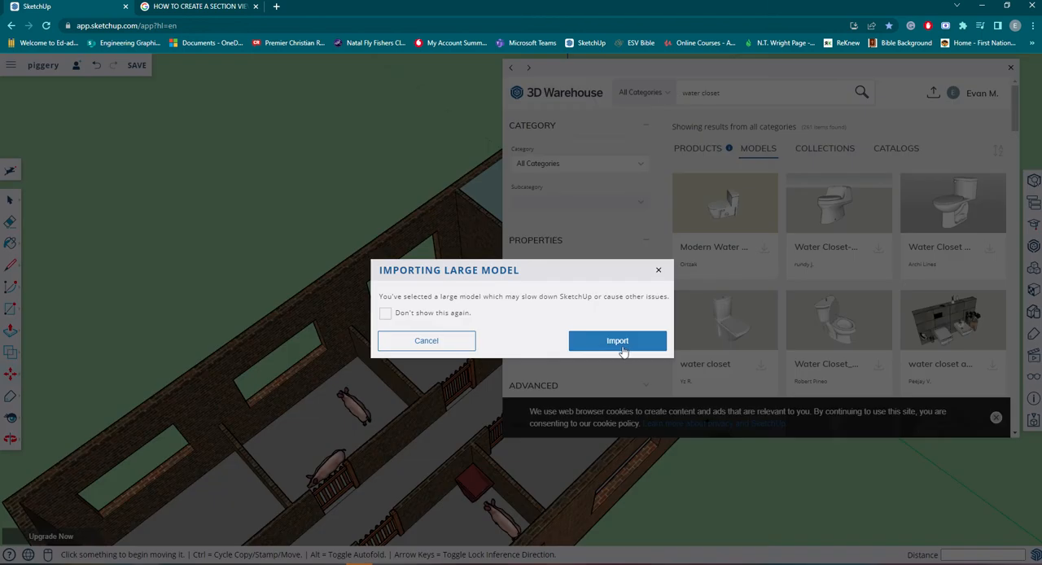
left_click(624, 349)
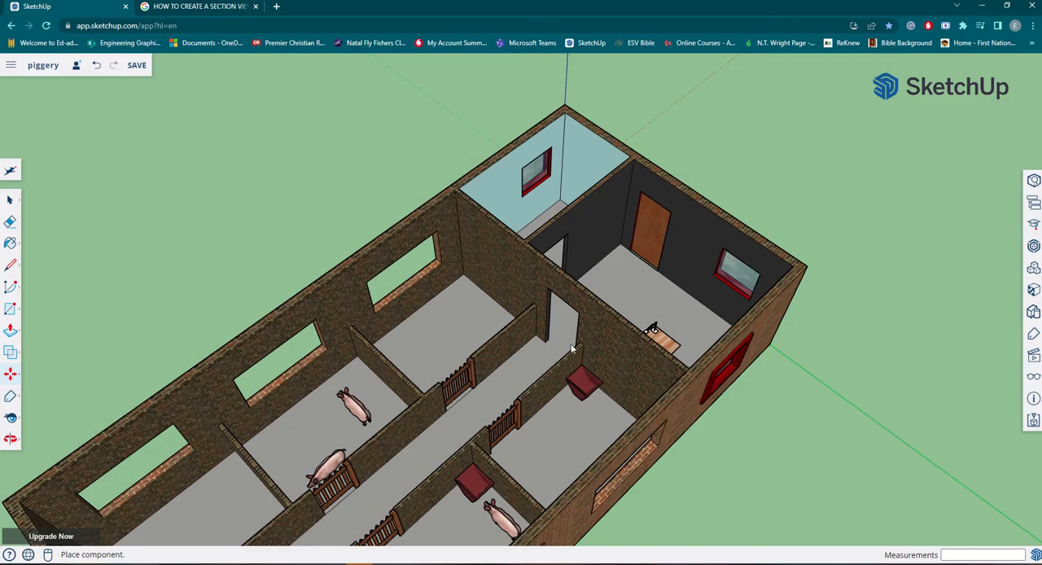
scroll(750, 423, "down", 3)
left_click(748, 423)
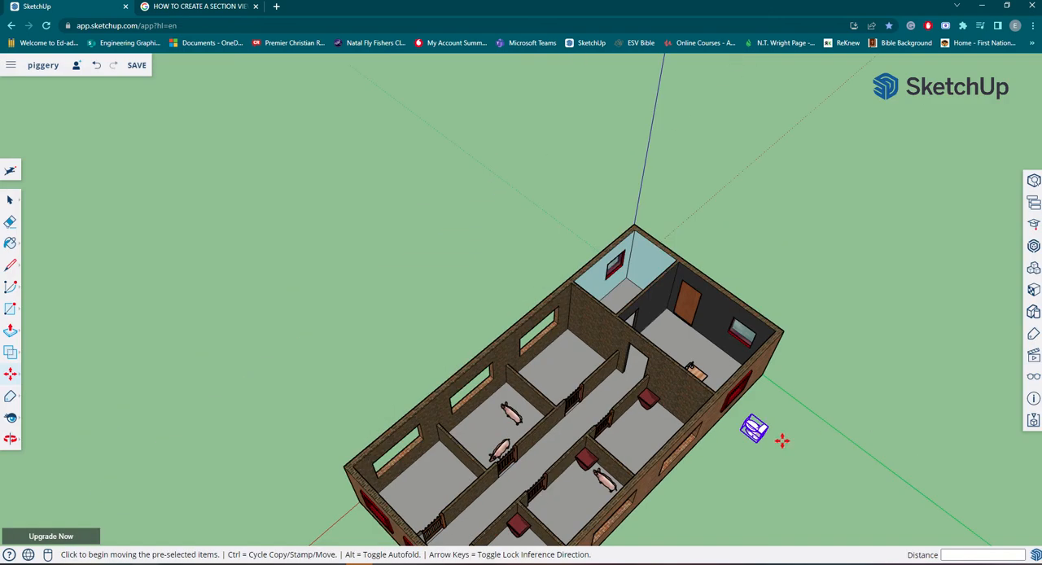
Examine the blue-walled room's floor, window wall and doorway as a location for the water closet.
scroll(777, 442, "up", 5)
middle_click_drag(724, 433, 778, 490)
scroll(773, 487, "down", 4)
scroll(558, 260, "up", 4)
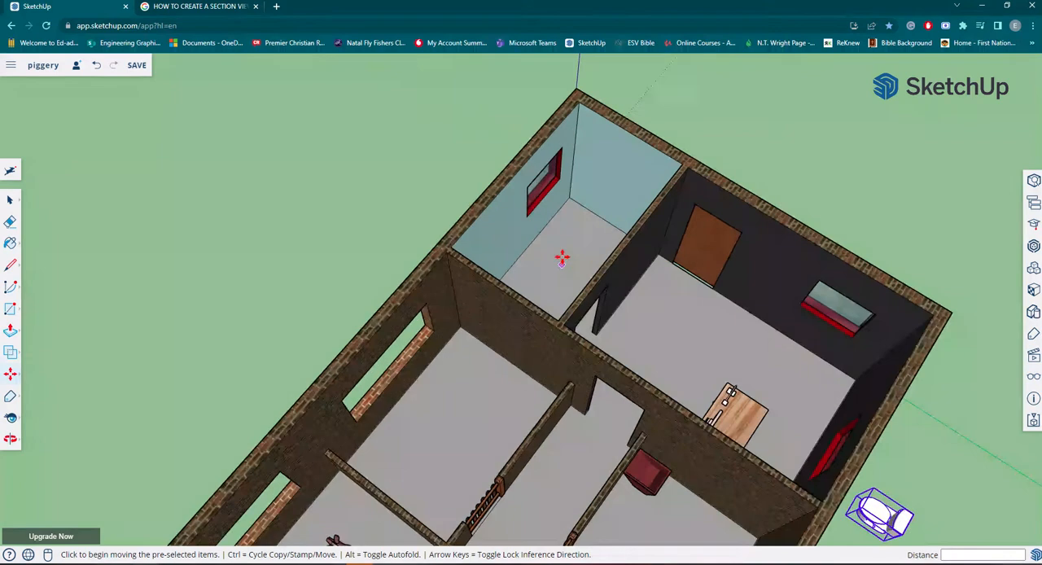
scroll(560, 252, "up", 2)
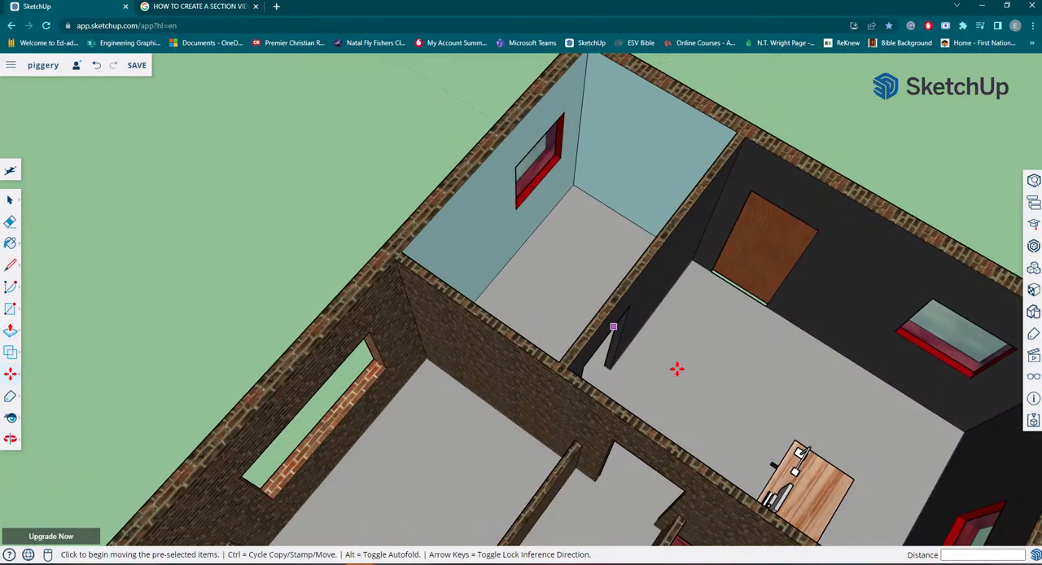
scroll(671, 347, "down", 2)
scroll(773, 412, "down", 2)
Rotate the water closet about half a turn horizontally around its tank so the tank faces the building.
middle_click_drag(827, 414, 644, 136)
scroll(658, 399, "up", 5)
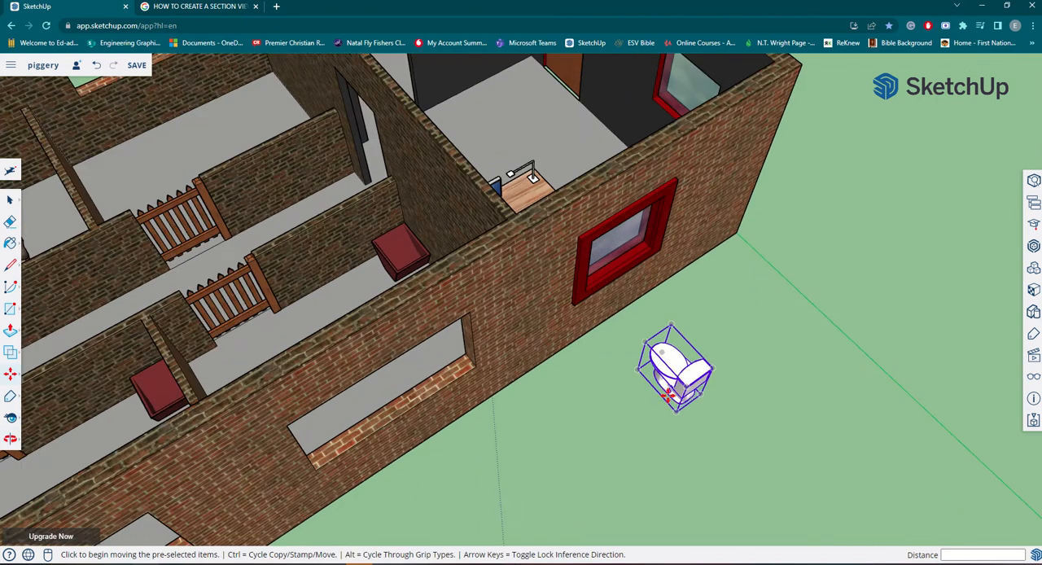
scroll(696, 404, "up", 2)
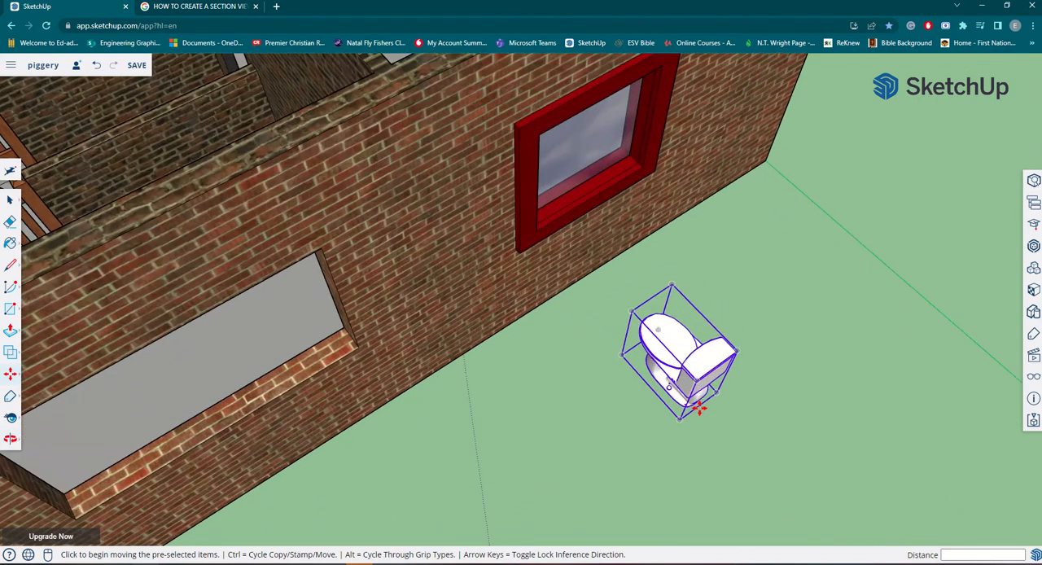
left_click(10, 374)
left_click(37, 385)
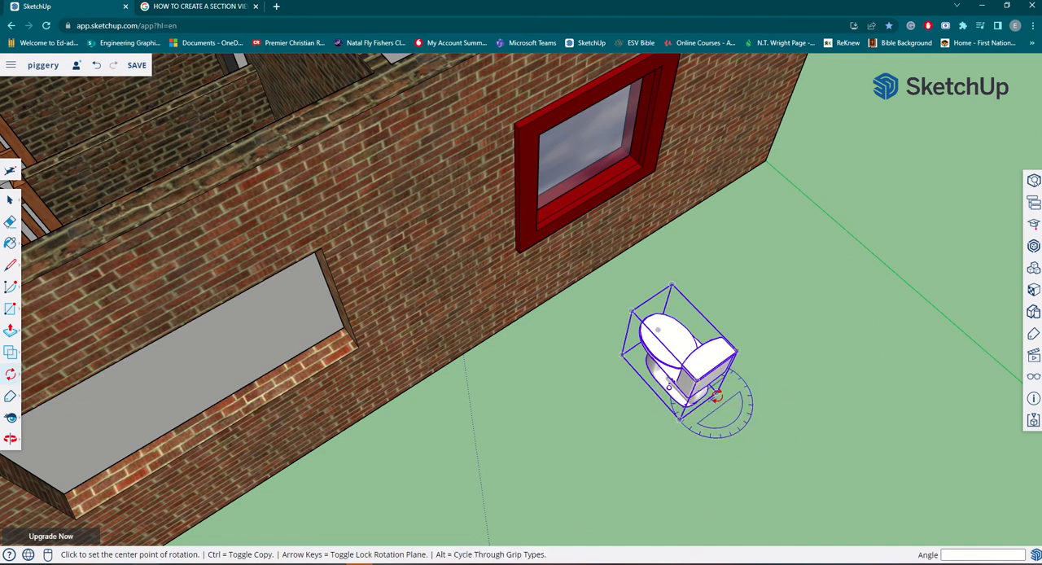
middle_click_drag(710, 426, 393, 528)
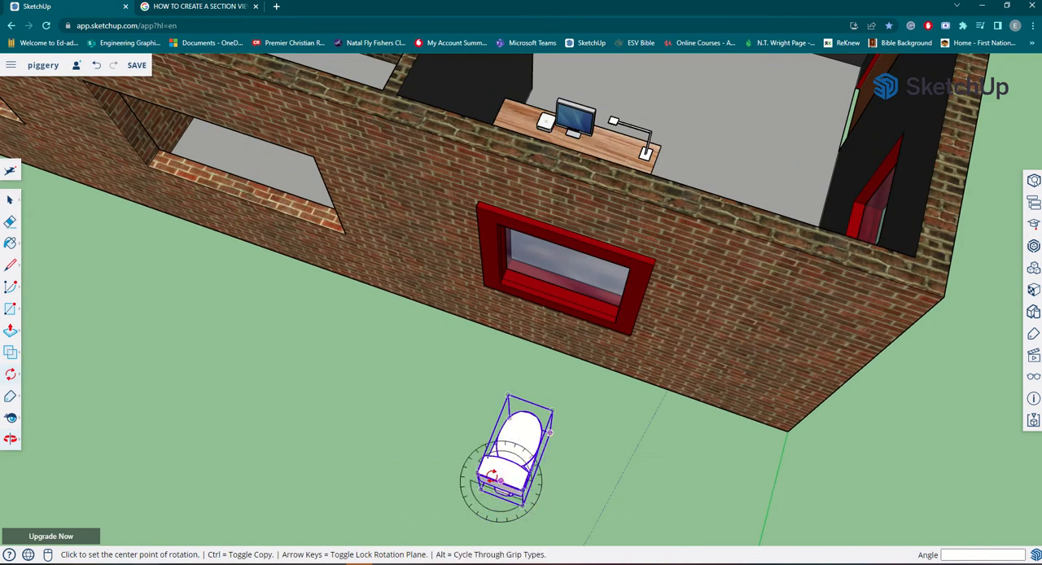
scroll(485, 479, "down", 1)
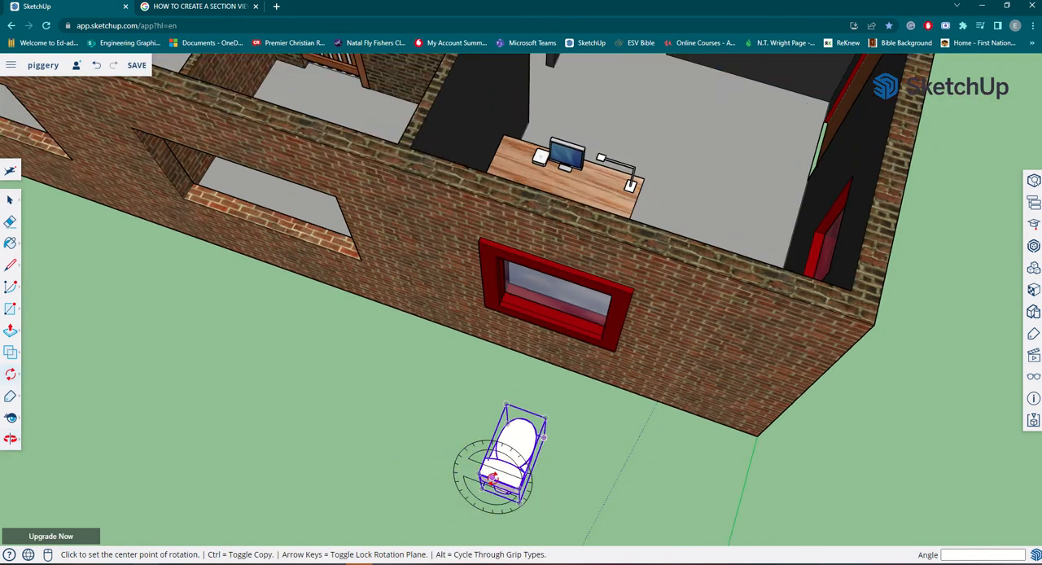
left_click(492, 478)
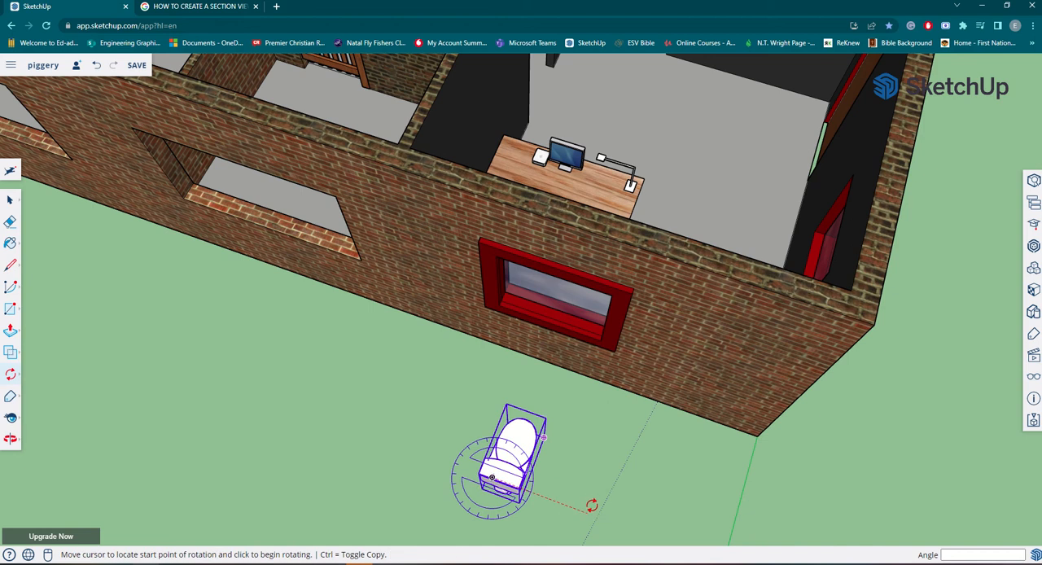
left_click(588, 509)
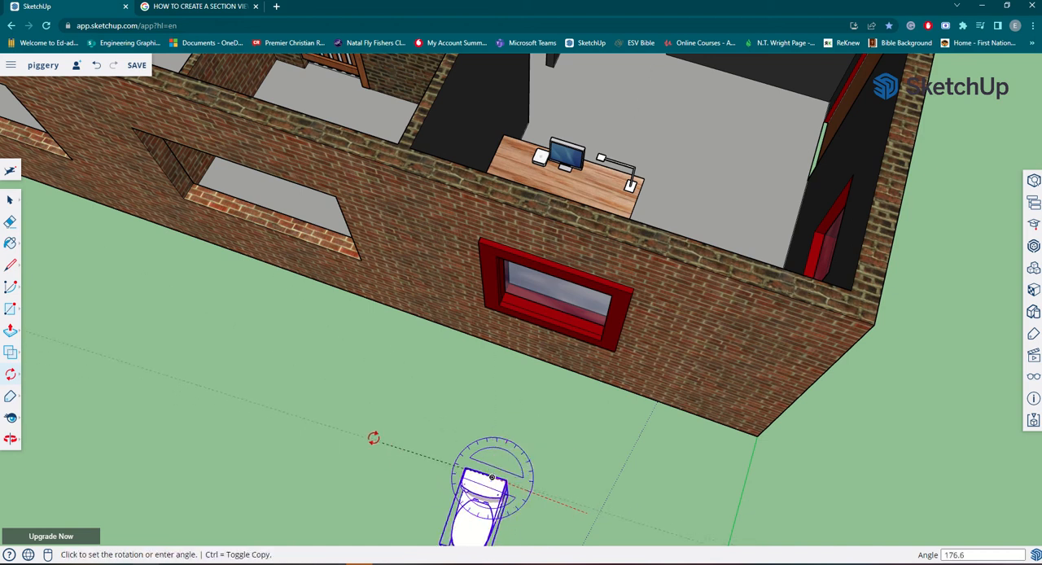
left_click(337, 421)
scroll(272, 488, "down", 5)
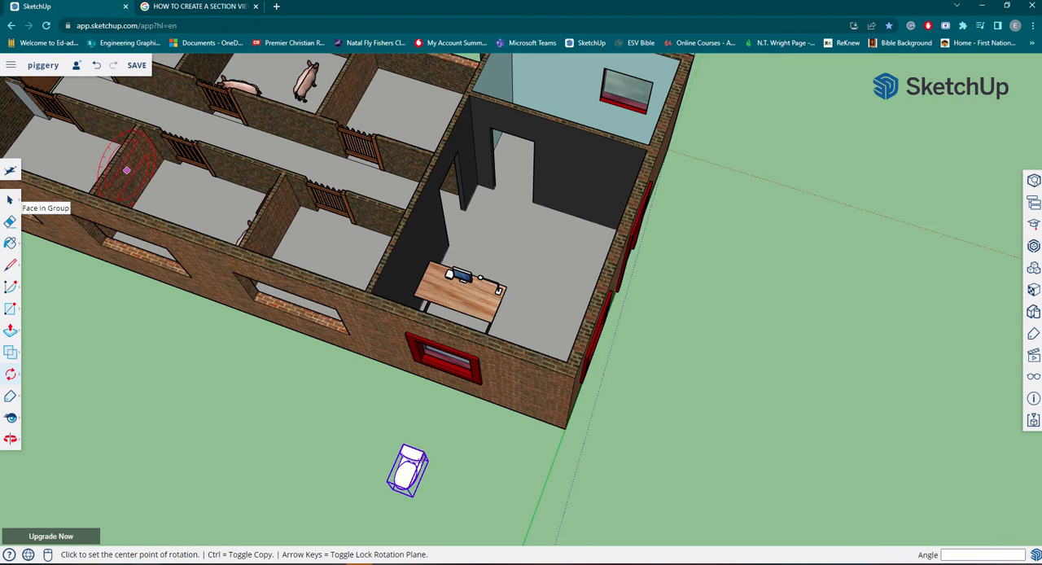
Move the water closet about 7994 mm into the blue-walled room, with its tank against the window wall.
left_click(18, 377)
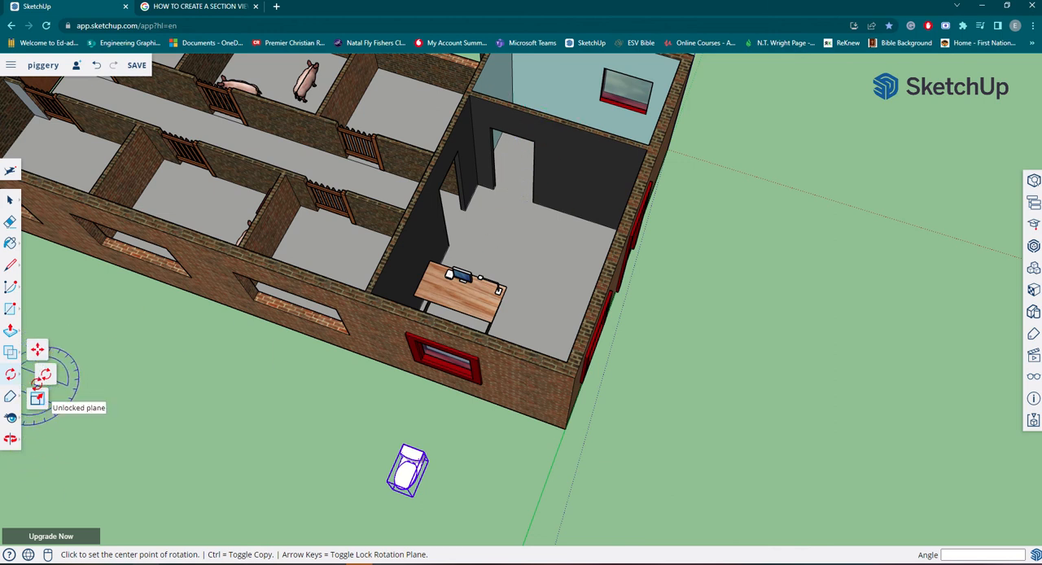
left_click(38, 349)
middle_click_drag(421, 472, 304, 305)
scroll(361, 354, "up", 5)
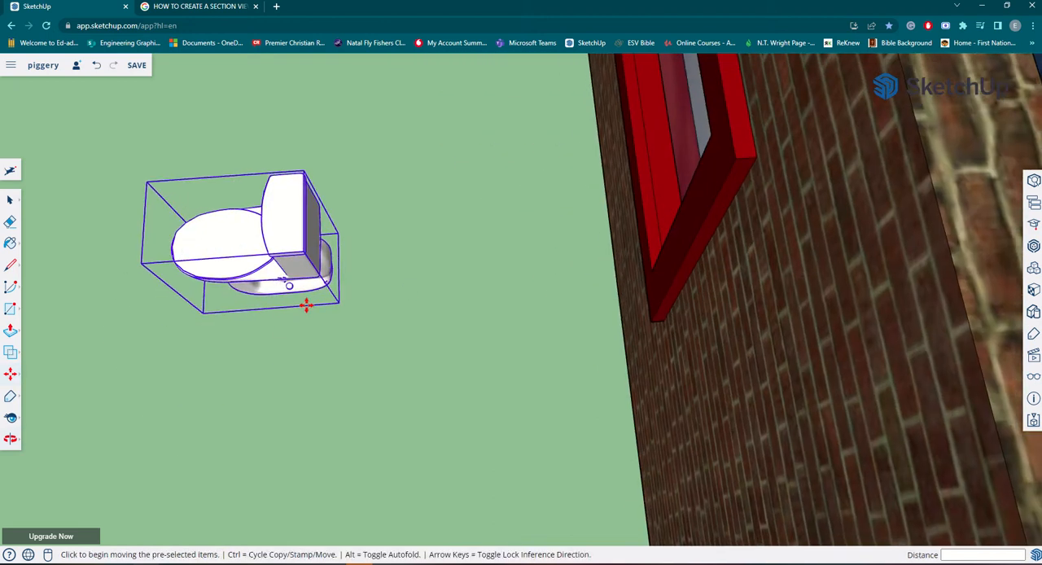
left_click(339, 234)
scroll(339, 234, "down", 5)
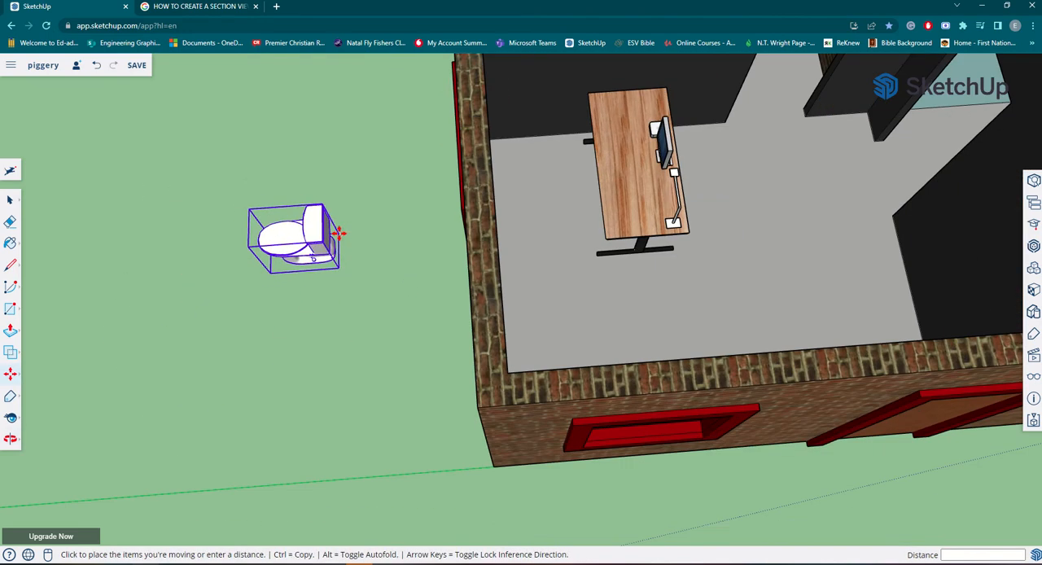
middle_click_drag(743, 213, 243, 229)
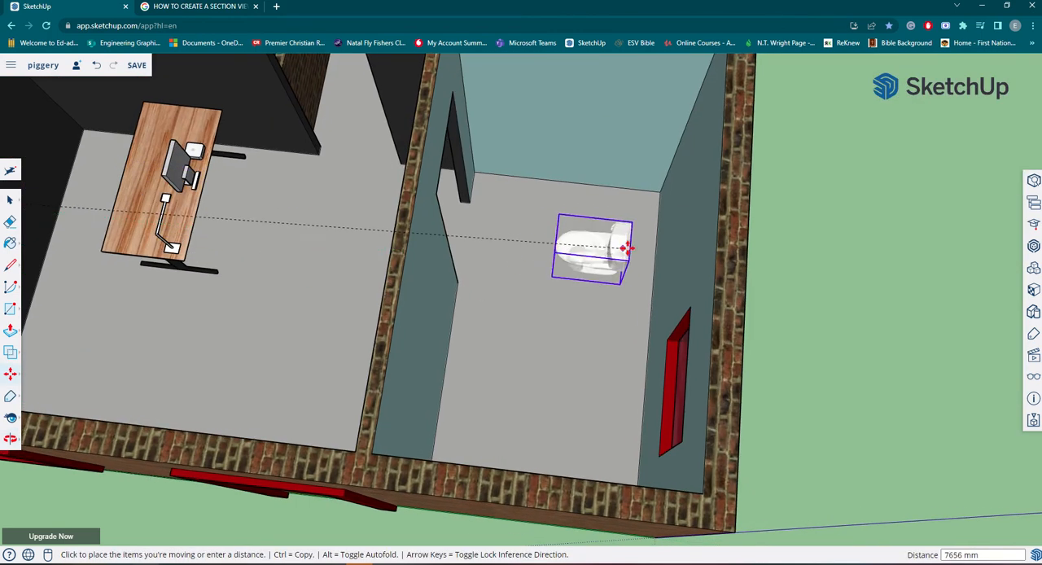
scroll(652, 273, "up", 6)
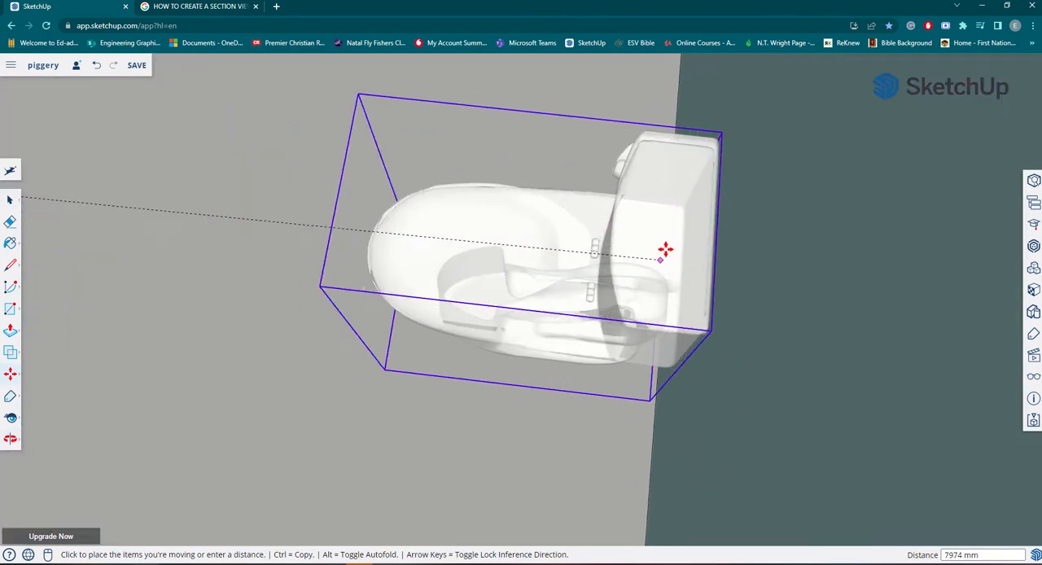
middle_click_drag(665, 284, 662, 102)
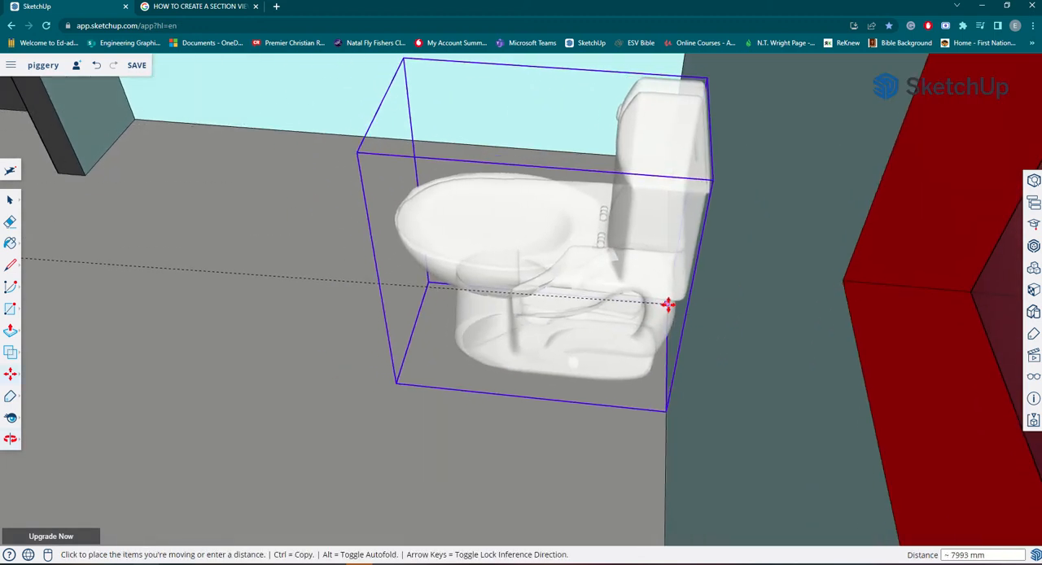
left_click(667, 301)
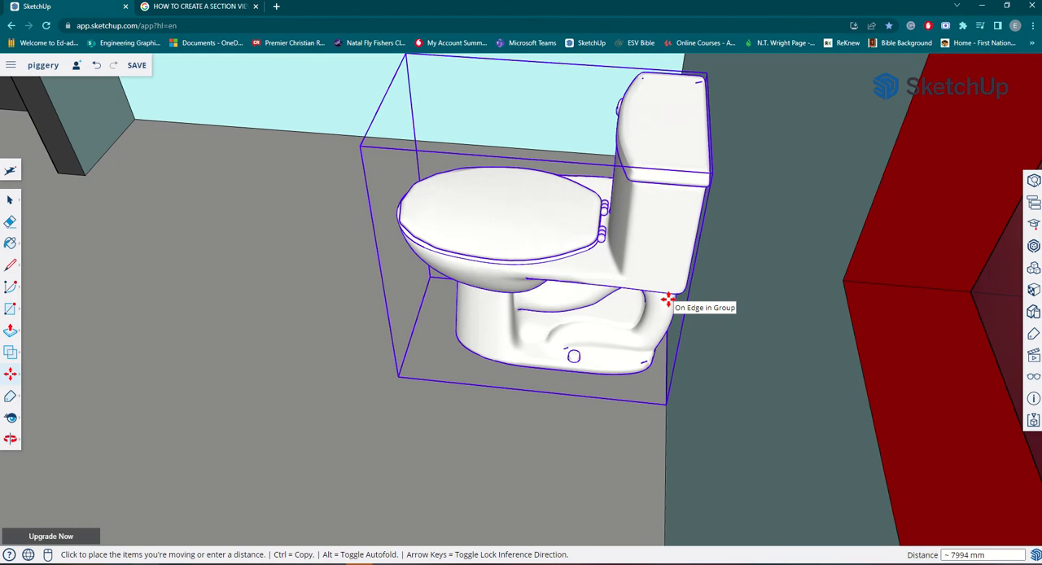
scroll(668, 301, "down", 5)
scroll(692, 298, "down", 12)
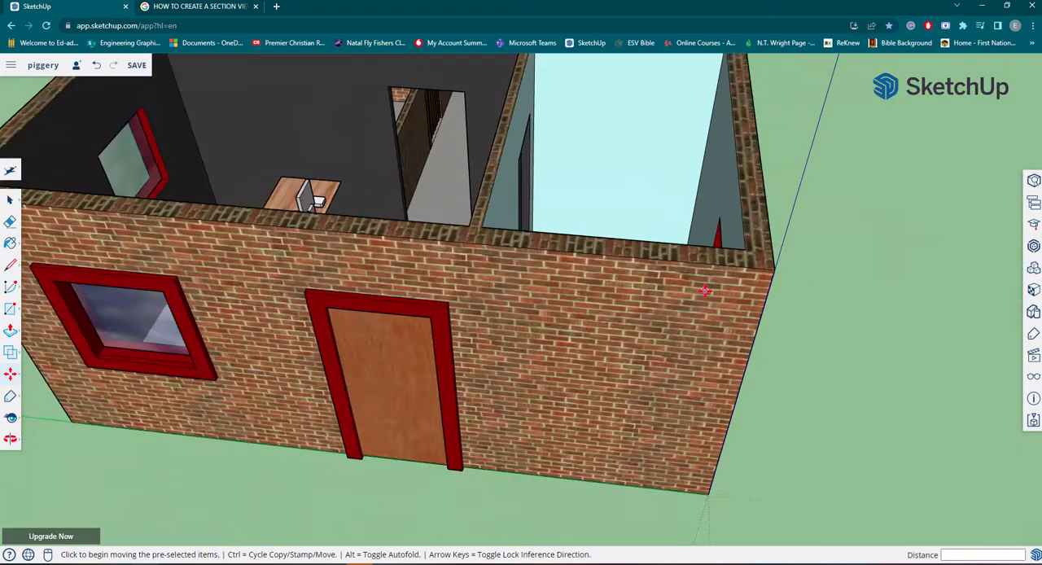
middle_click_drag(777, 443, 666, 504)
left_click(694, 482)
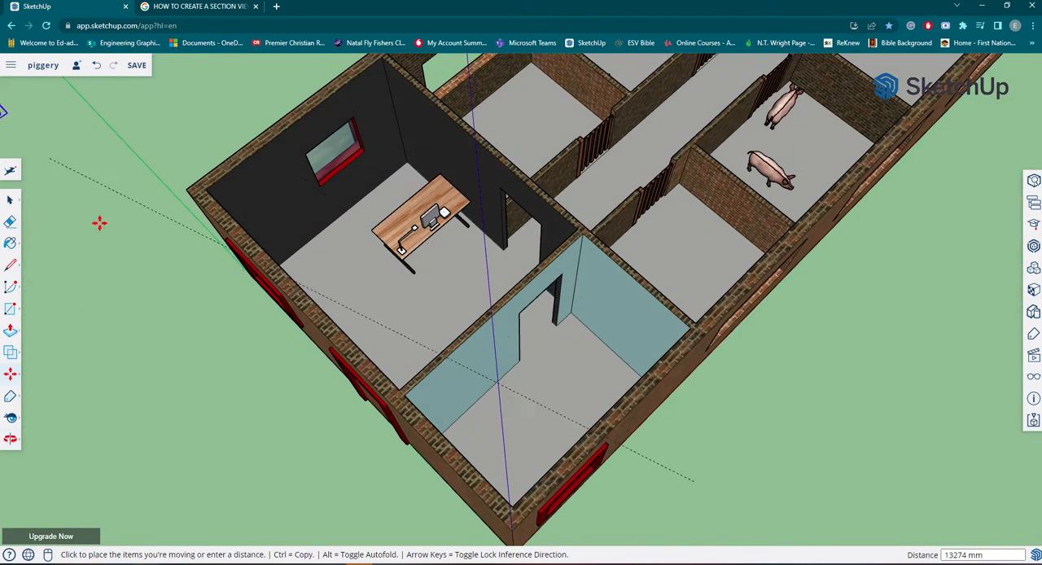
key("ctrl")
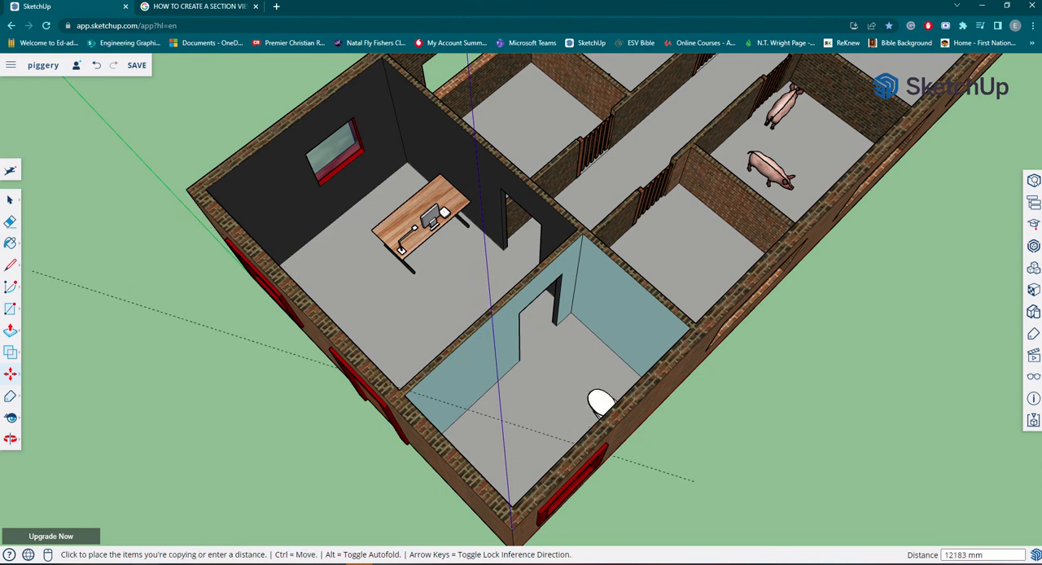
key("Escape")
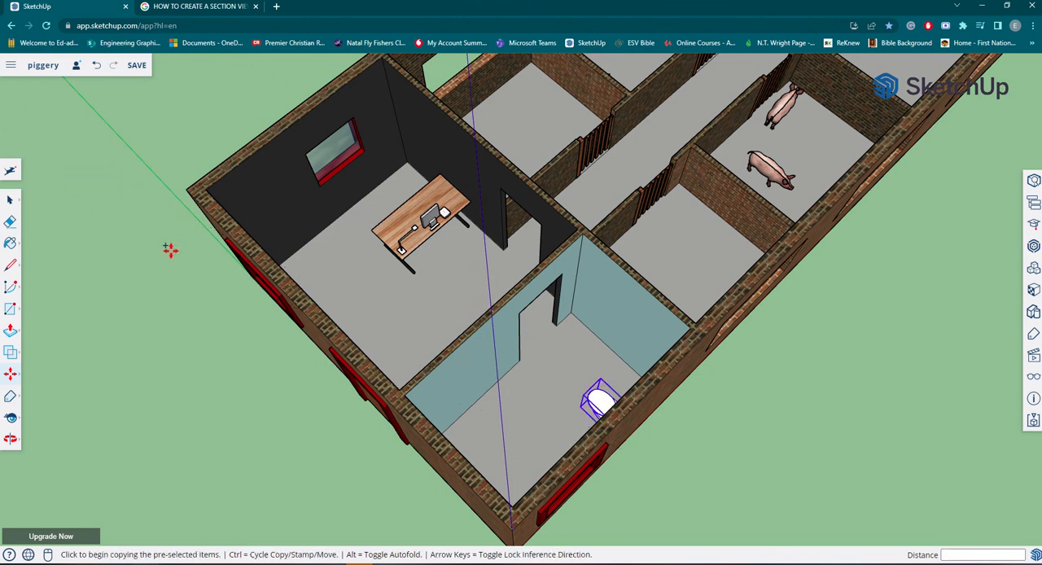
Deselect the water closet and search the 3D Warehouse for "shower".
left_click(8, 202)
left_click(69, 255)
middle_click_drag(106, 260, 353, 333)
scroll(279, 306, "up", 3)
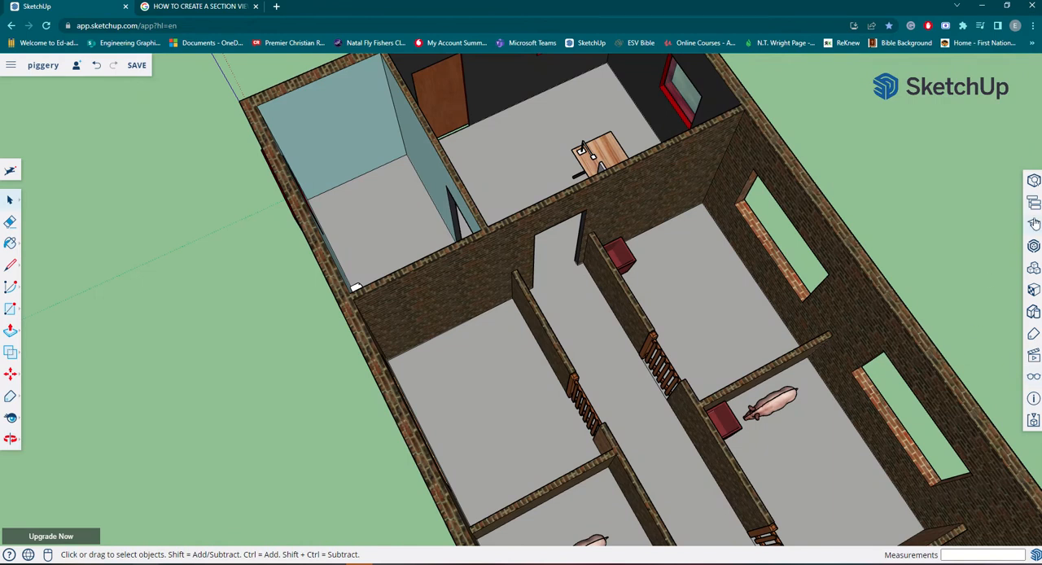
left_click(1034, 248)
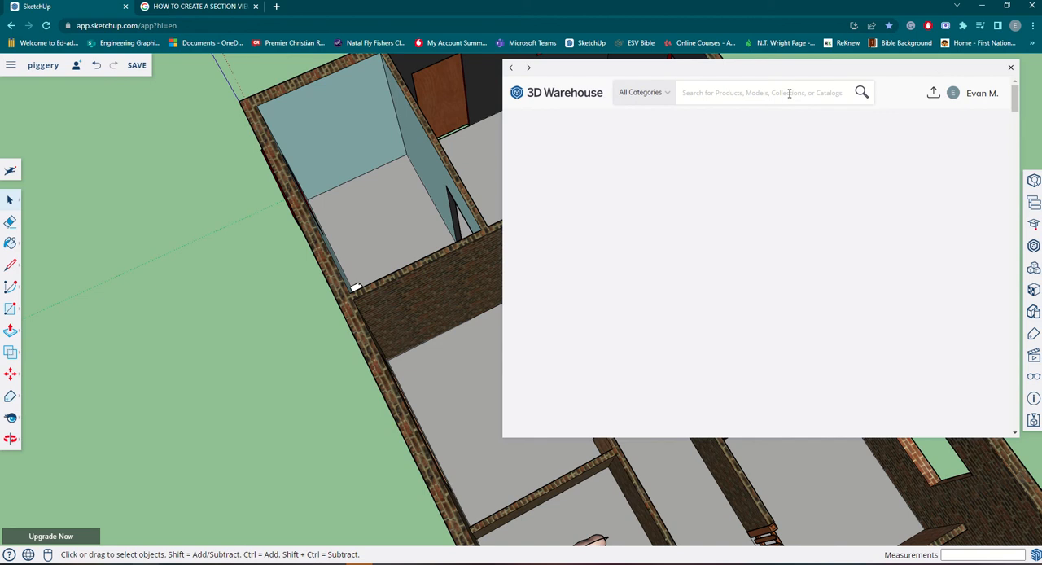
left_click(789, 93)
type("swhow")
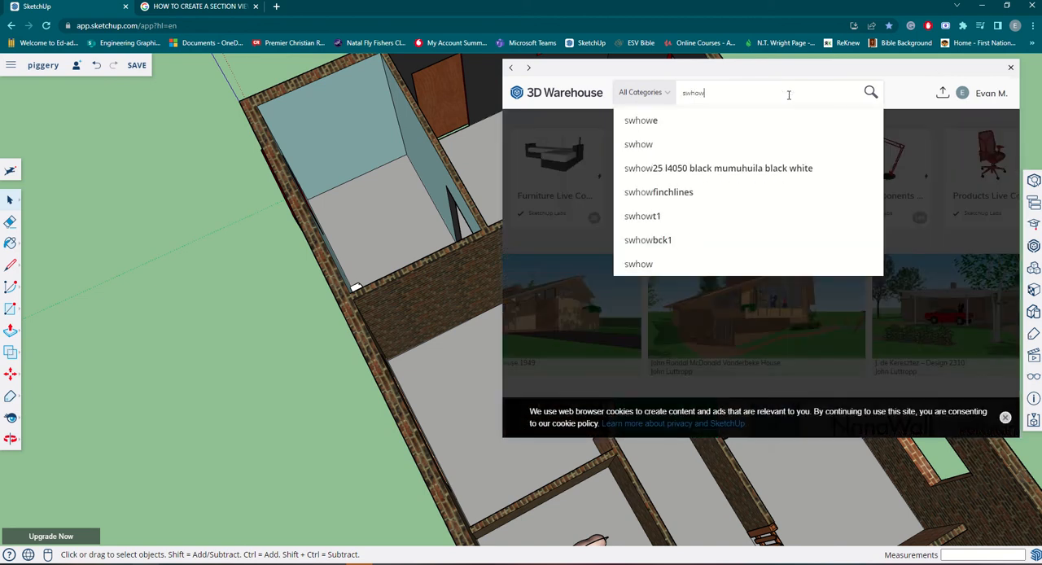
key("BackSpace")
key("BackSpace")
key("BackSpace")
type("ho")
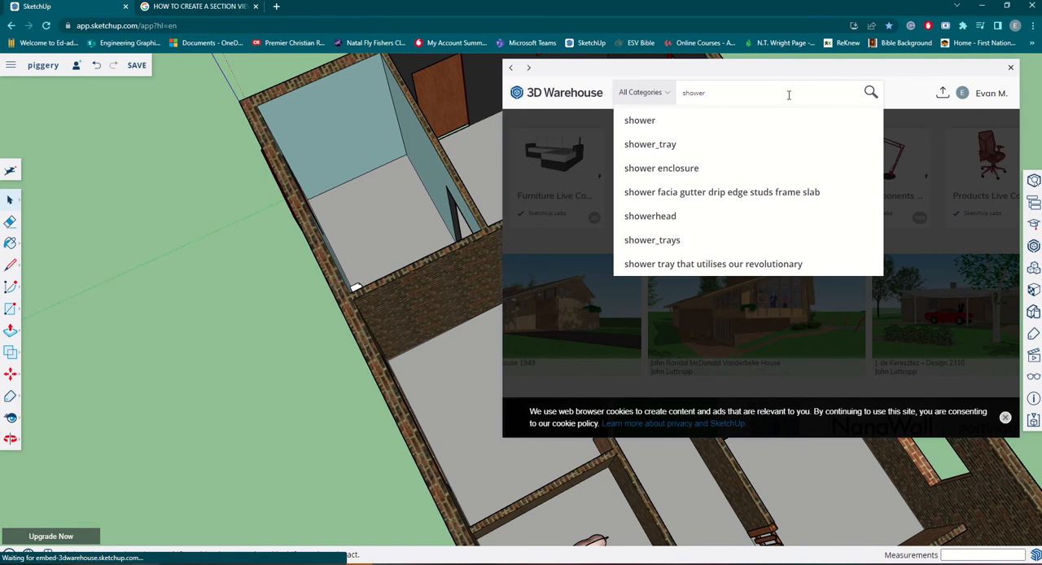
key("Return")
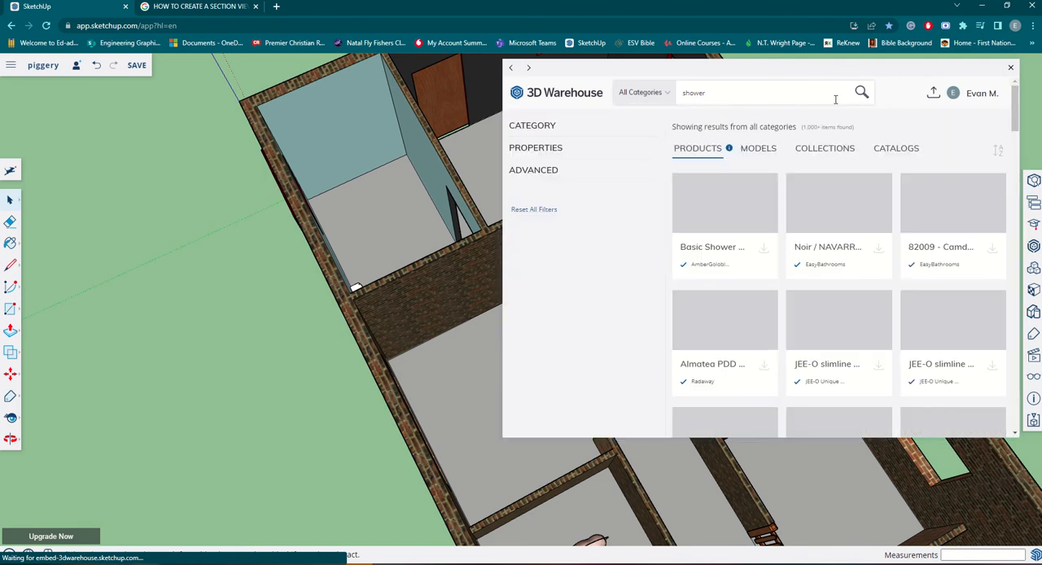
Limit the shower results to models and look through them for a complete shower enclosure.
left_click_drag(834, 77, 772, 87)
left_click(705, 161)
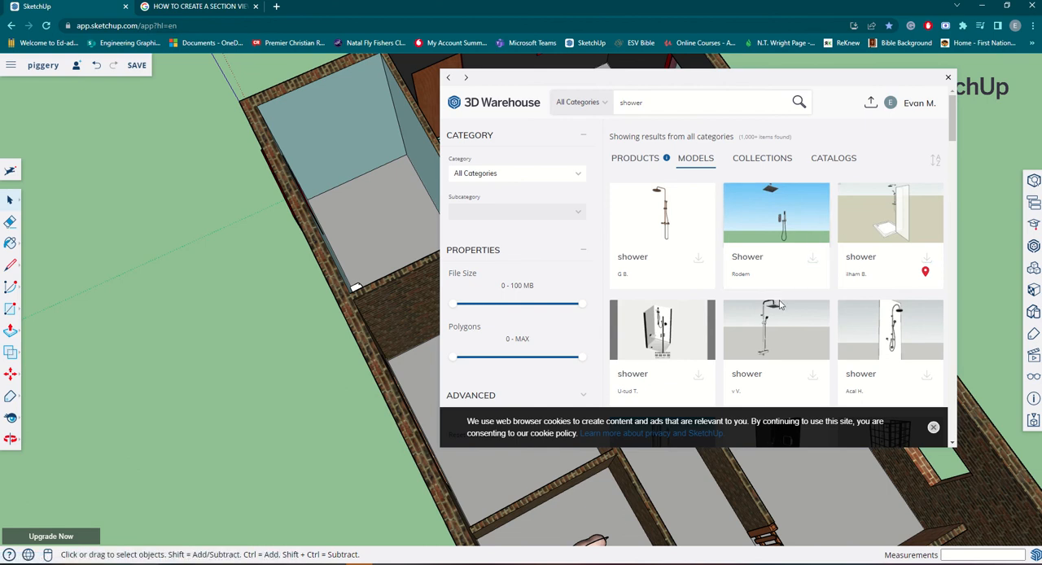
scroll(779, 304, "down", 1)
scroll(784, 301, "down", 2)
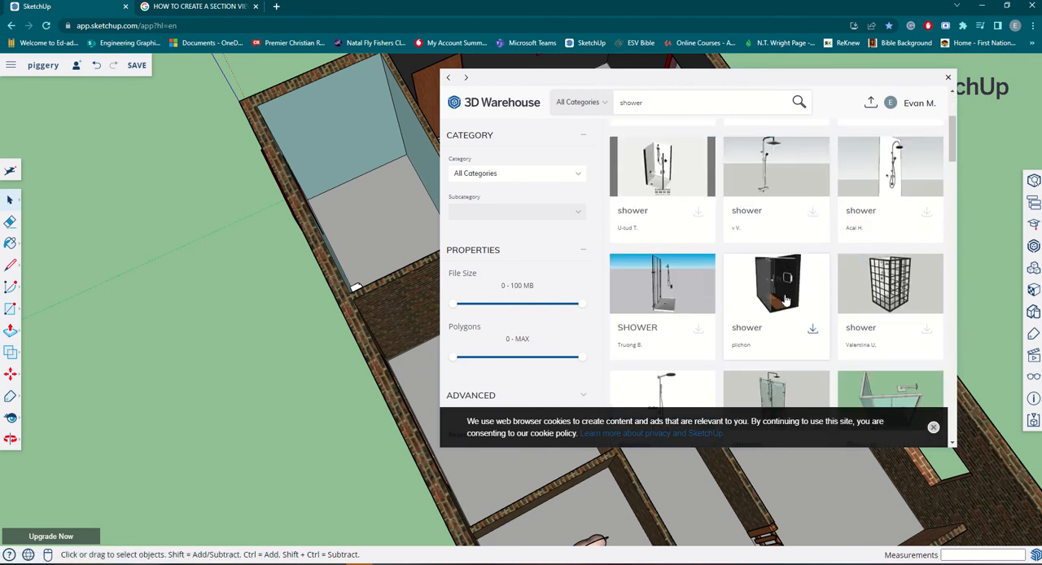
scroll(786, 301, "down", 2)
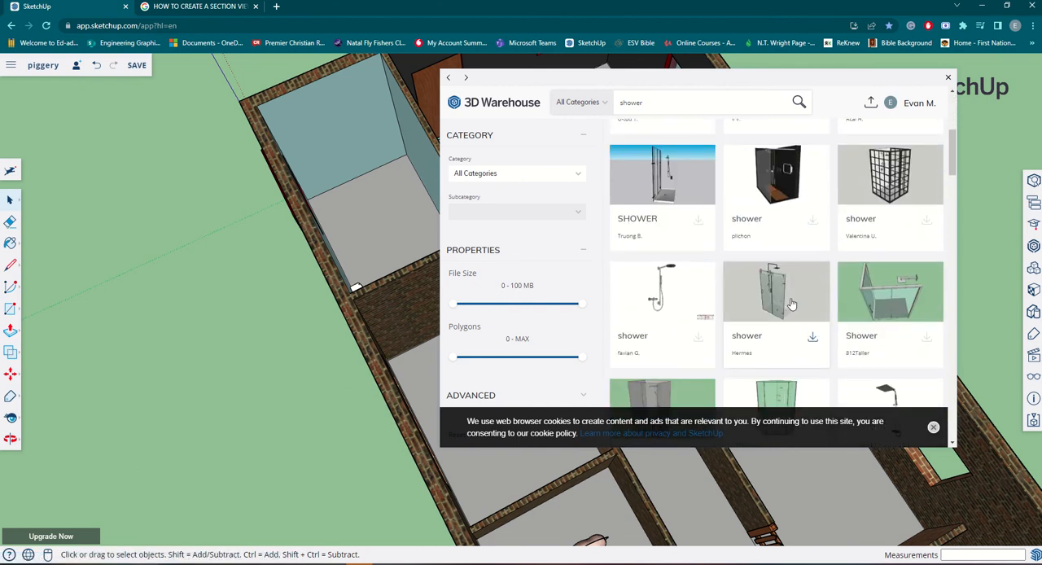
scroll(791, 304, "down", 2)
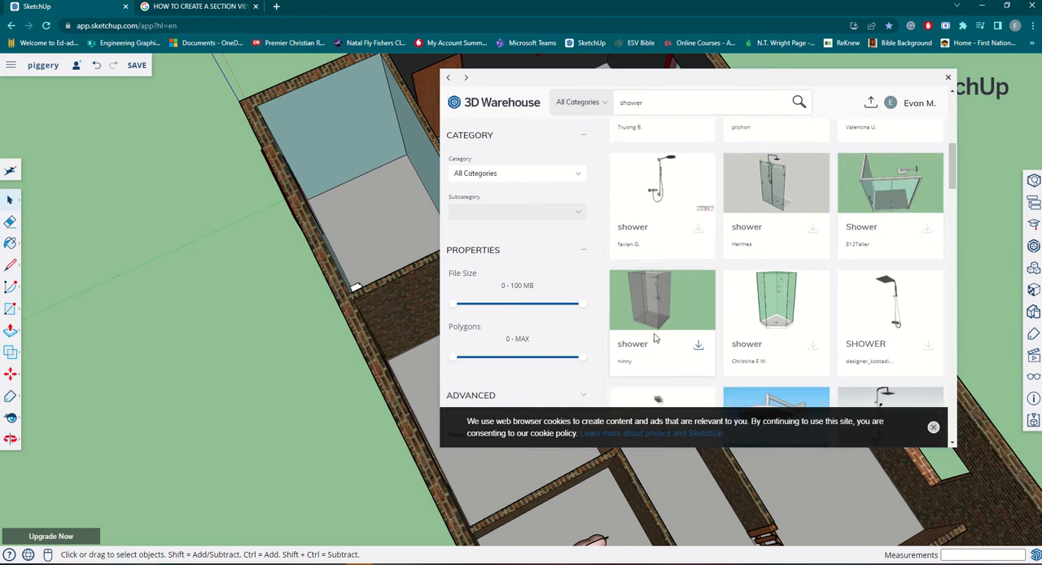
scroll(656, 333, "down", 1)
scroll(647, 265, "up", 1)
scroll(661, 292, "down", 2)
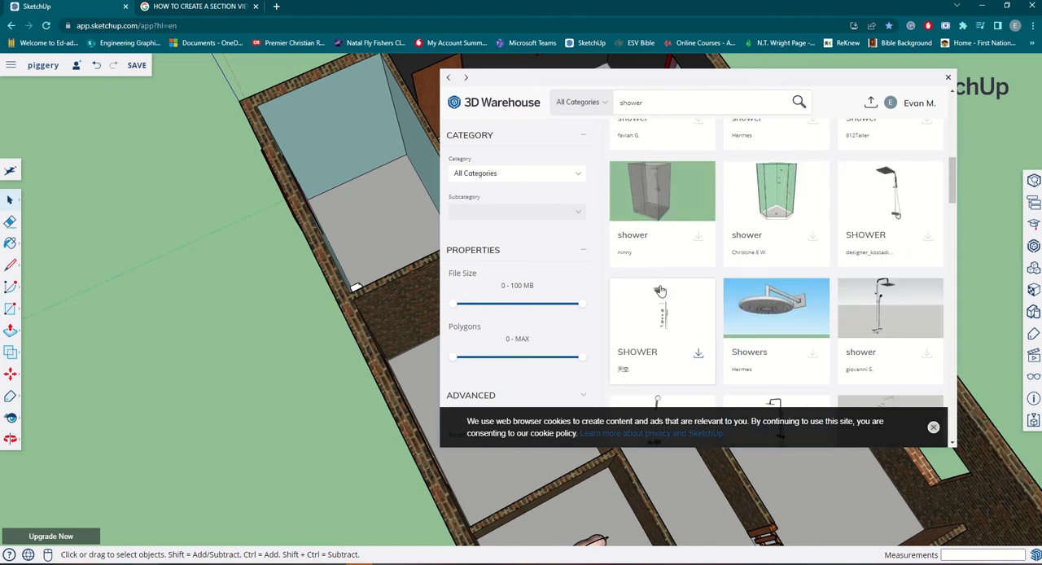
scroll(661, 292, "up", 2)
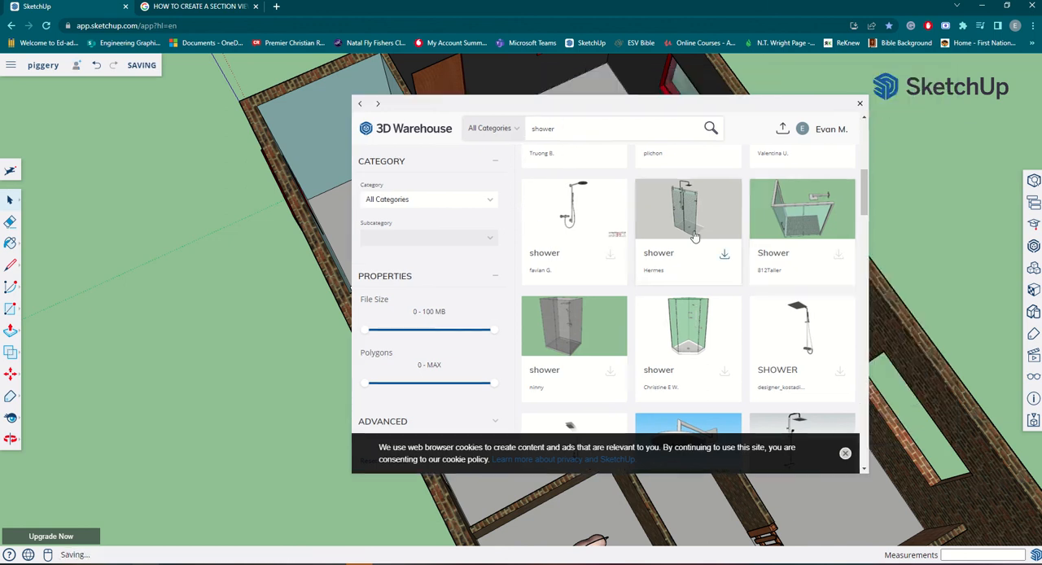
scroll(624, 271, "down", 2)
Import a glass shower enclosure with a slatted floor and place it on the ground outside the building.
left_click(611, 264)
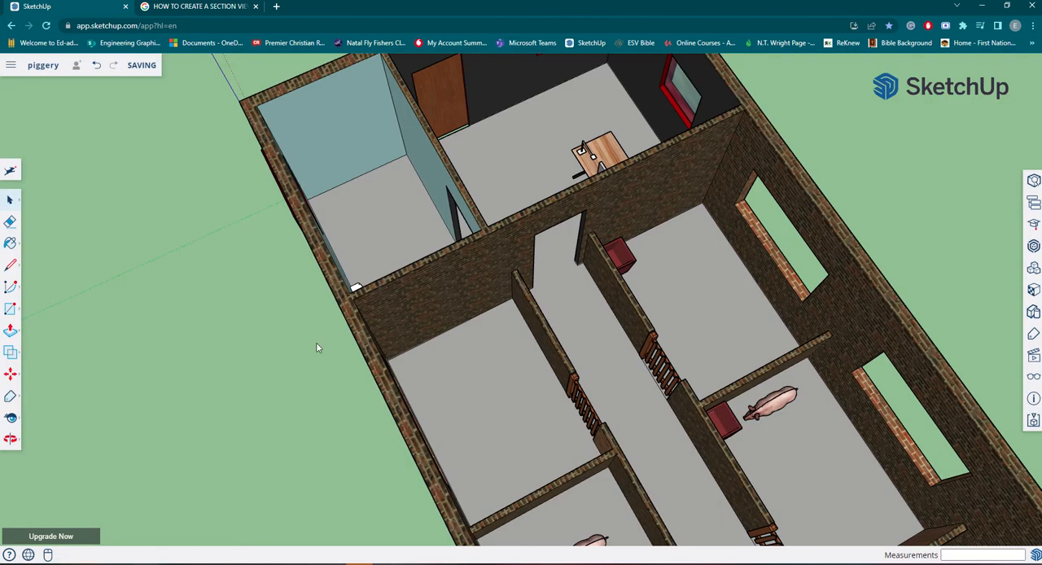
scroll(301, 358, "up", 5)
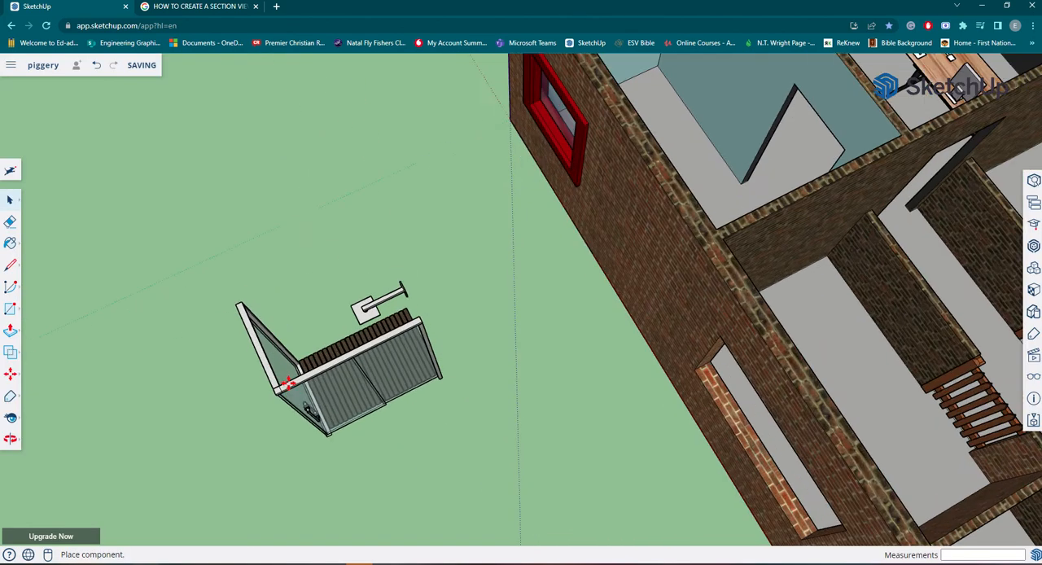
left_click(295, 397)
Move the shower enclosure by its rear floor corner into the blue-walled room's corner between the end wall and the office partition.
middle_click_drag(477, 434, 207, 383)
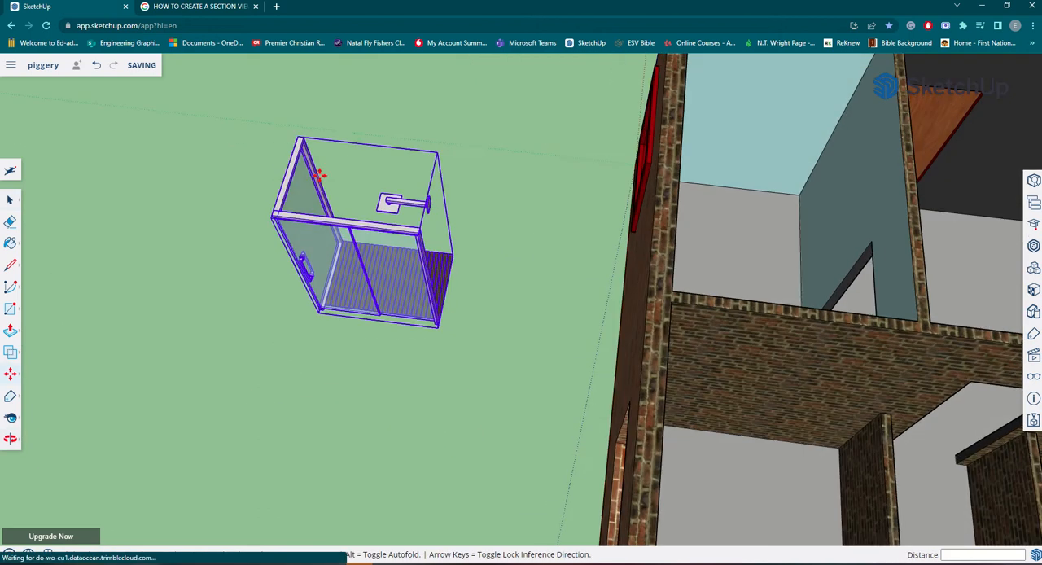
left_click(16, 402)
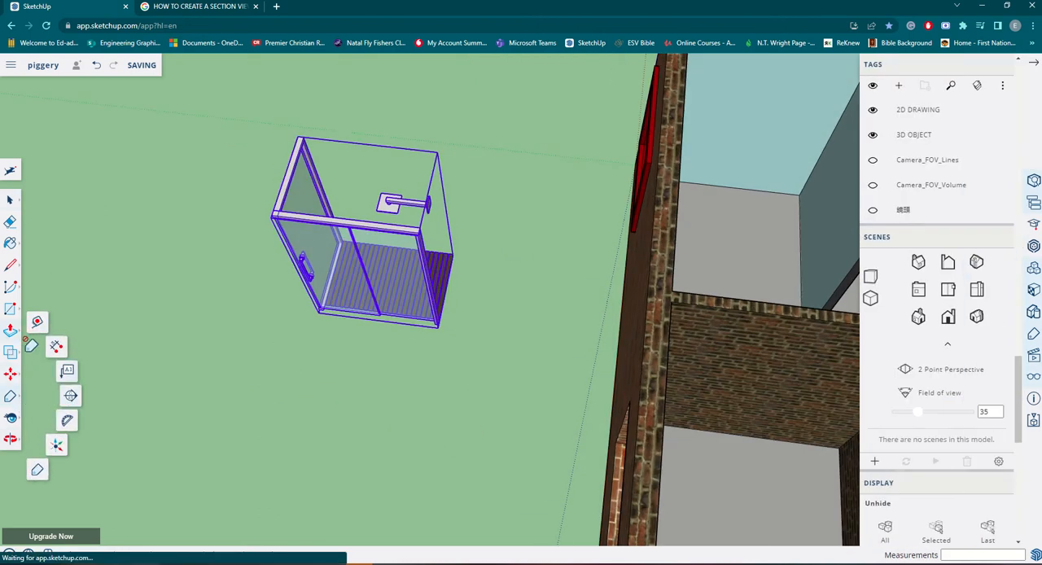
left_click(9, 374)
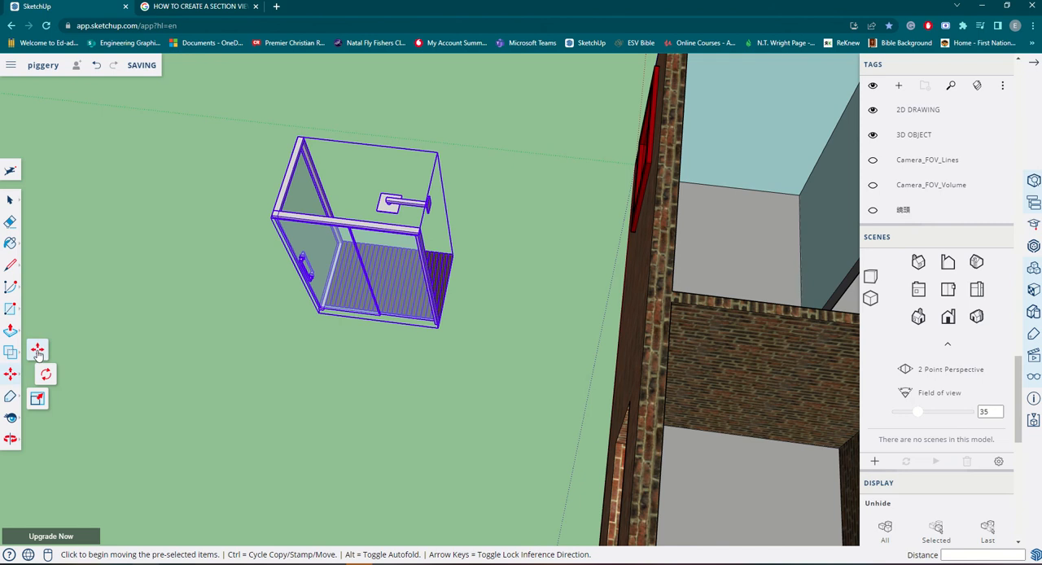
left_click(1033, 63)
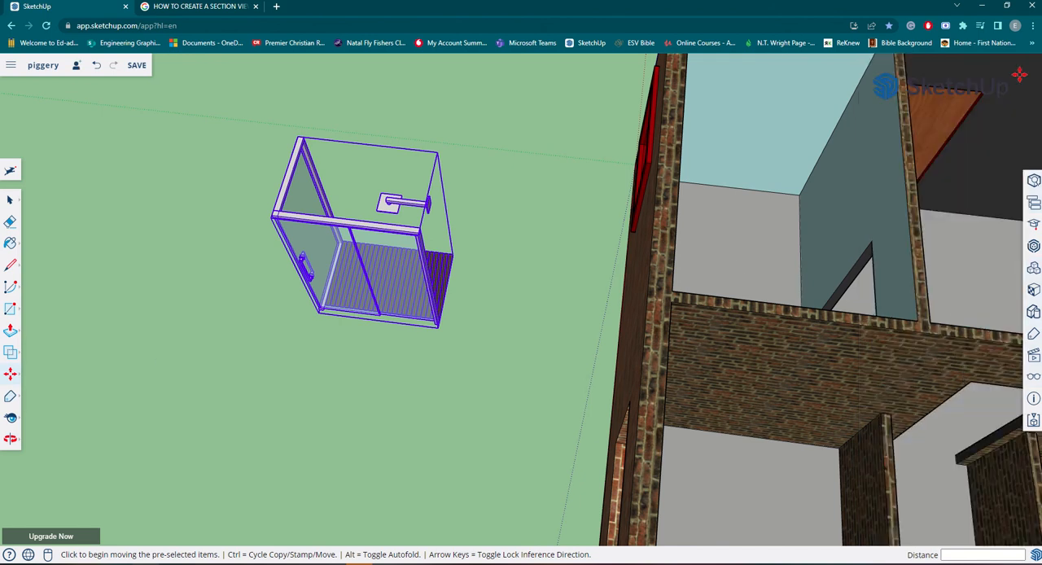
left_click(453, 256)
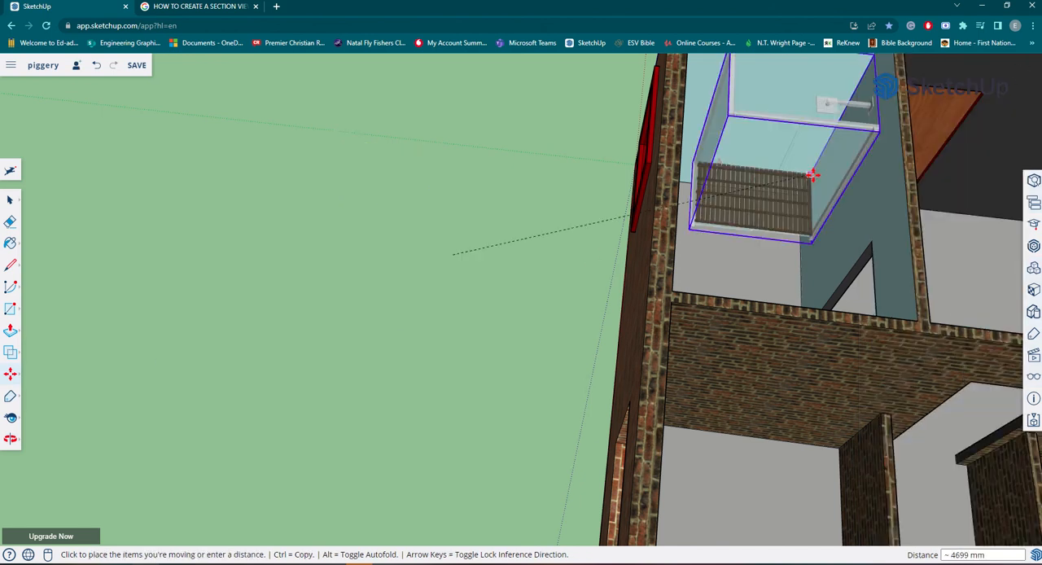
left_click(798, 197)
Shift the shower enclosure another 9 mm within the blue-walled room and deselect it.
middle_click_drag(836, 246, 802, 298)
middle_click_drag(875, 212, 891, 172)
key("m")
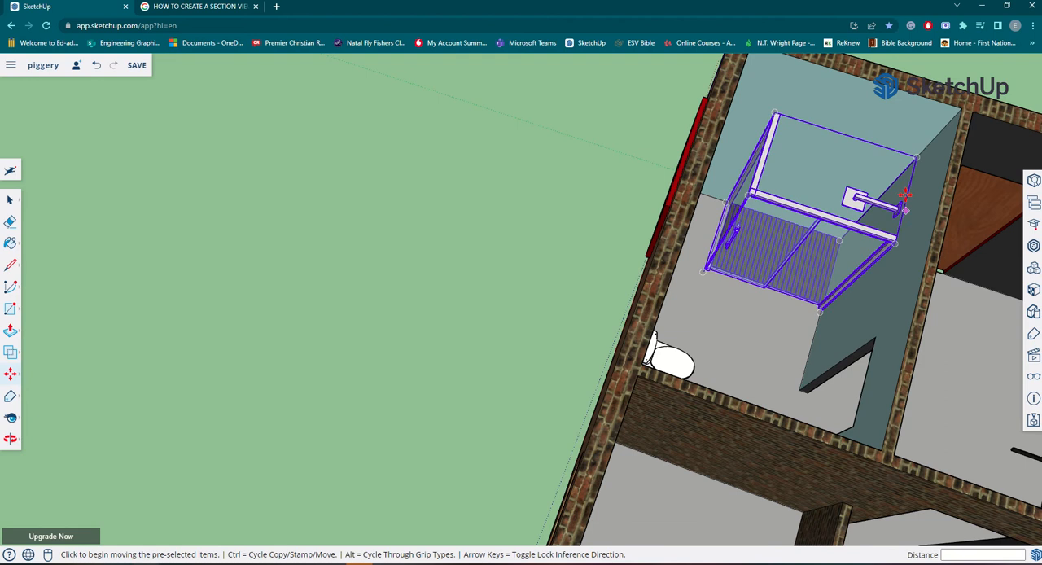
scroll(880, 285, "down", 3)
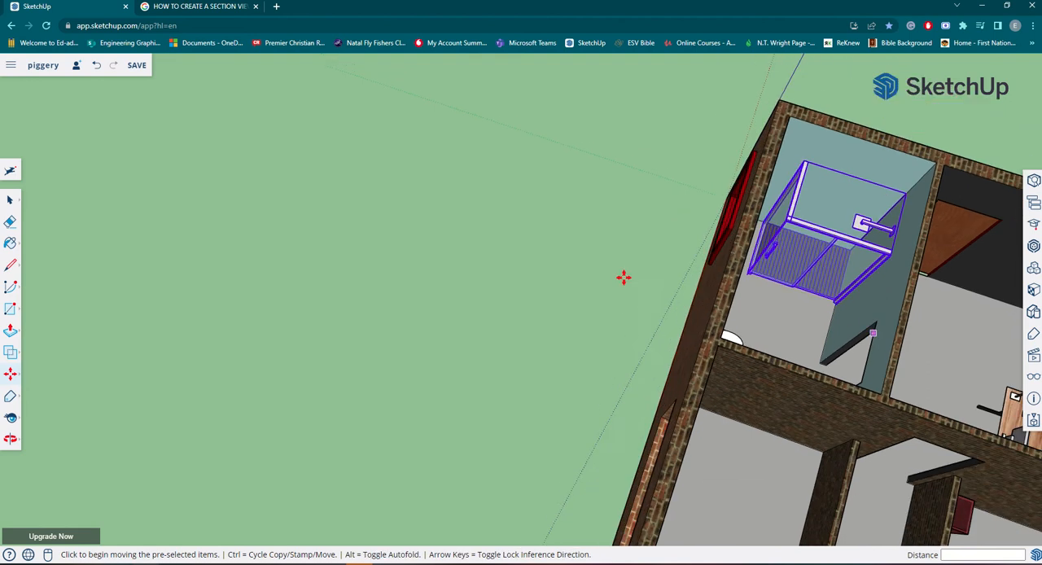
left_click(554, 256)
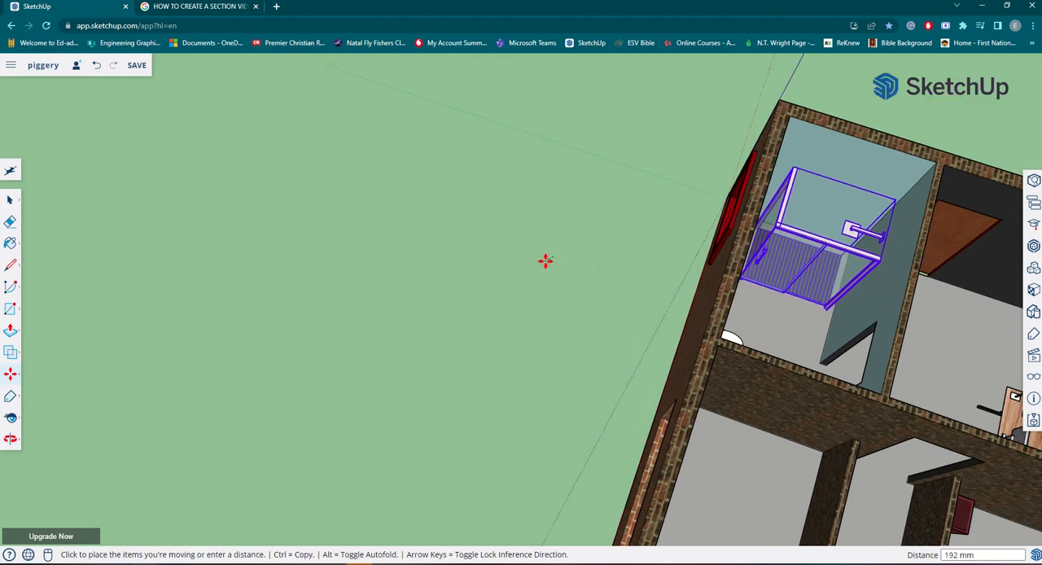
left_click(548, 254)
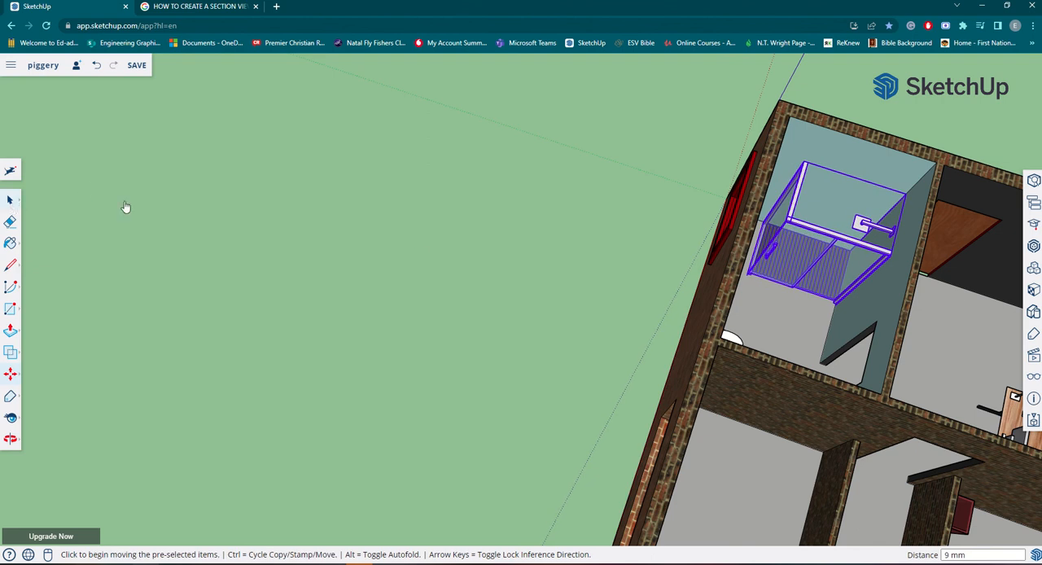
key("space")
left_click(522, 254)
Search the 3D Warehouse for "door" to find a door for the interior openings.
middle_click_drag(850, 352, 607, 453)
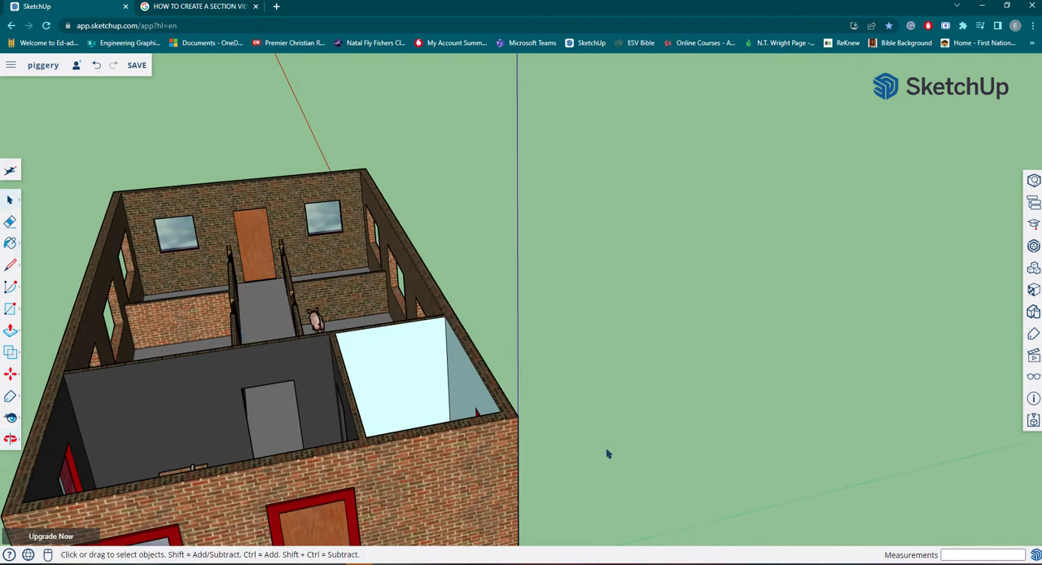
middle_click_drag(523, 273, 574, 383)
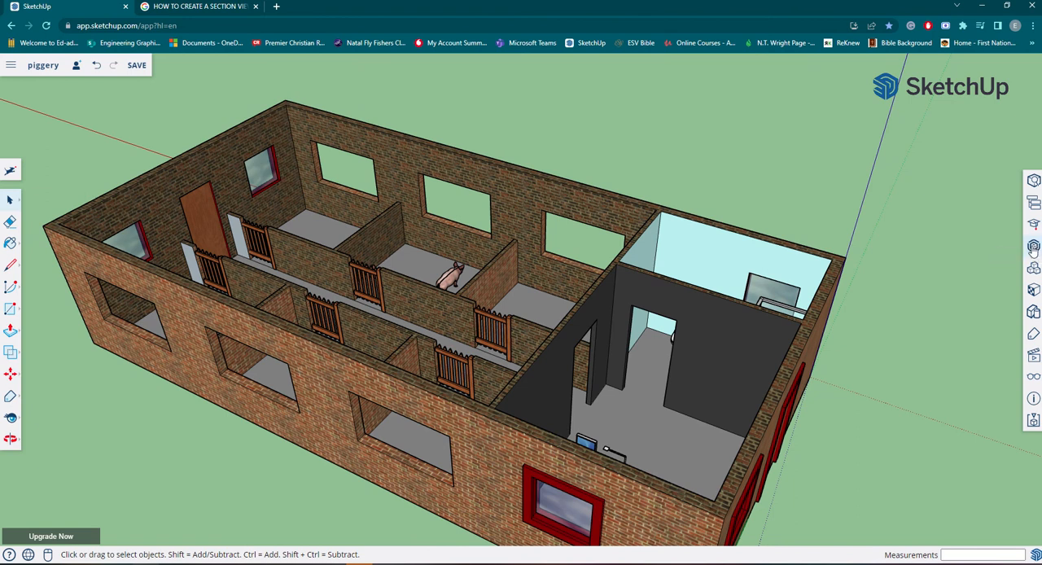
left_click(1032, 246)
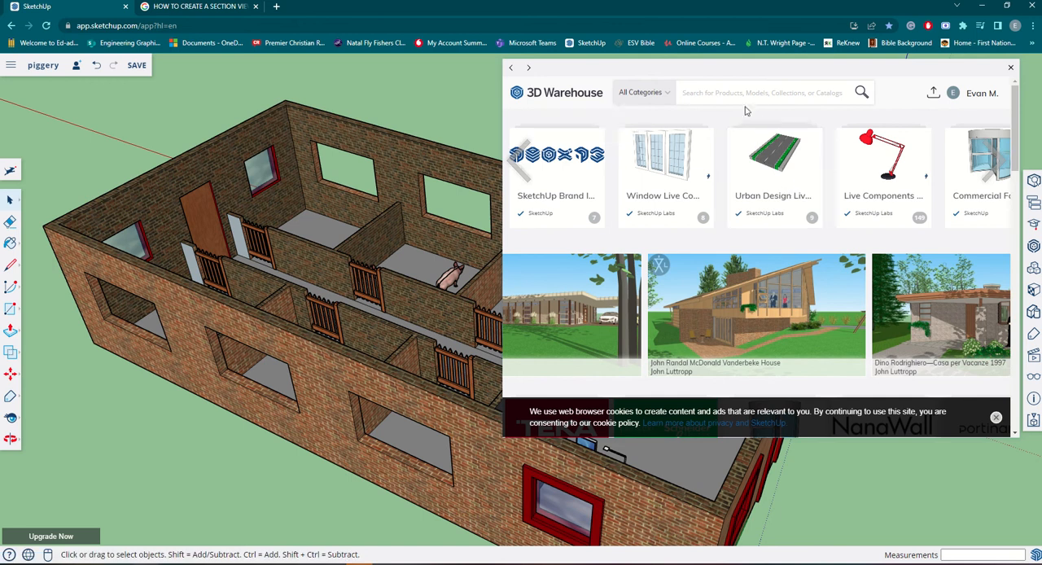
type("c")
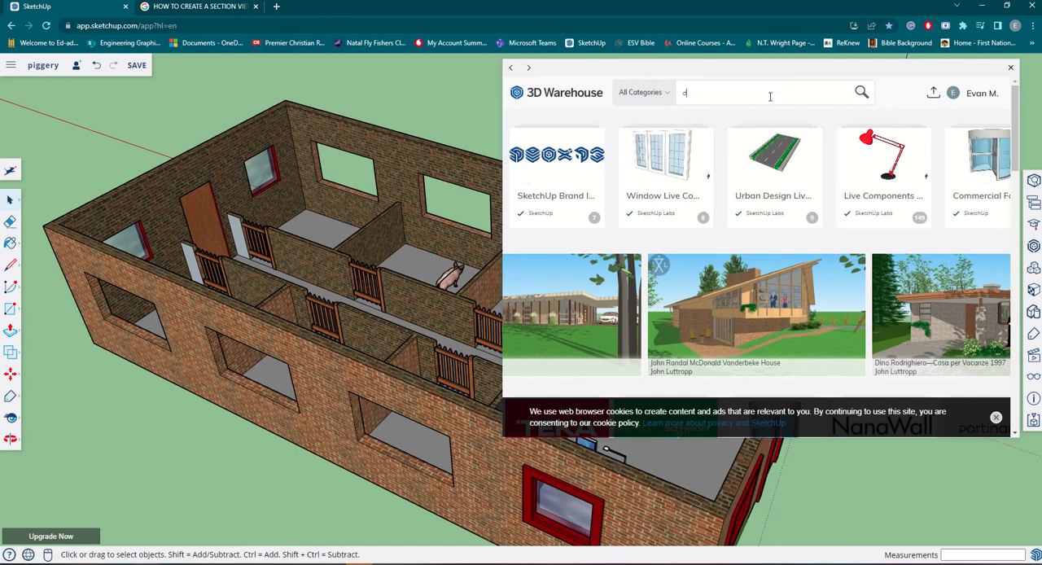
key("Return")
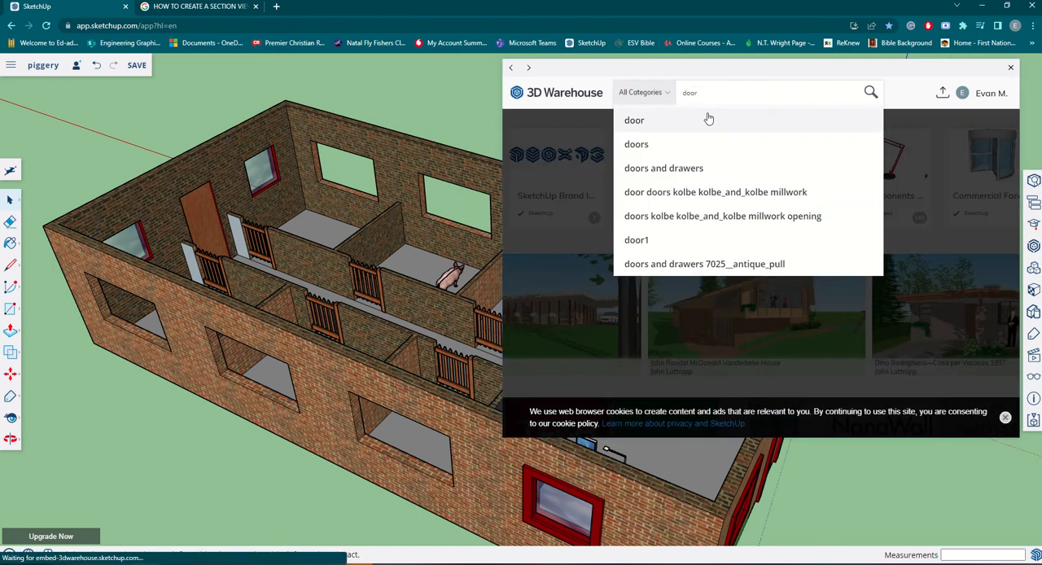
left_click(707, 116)
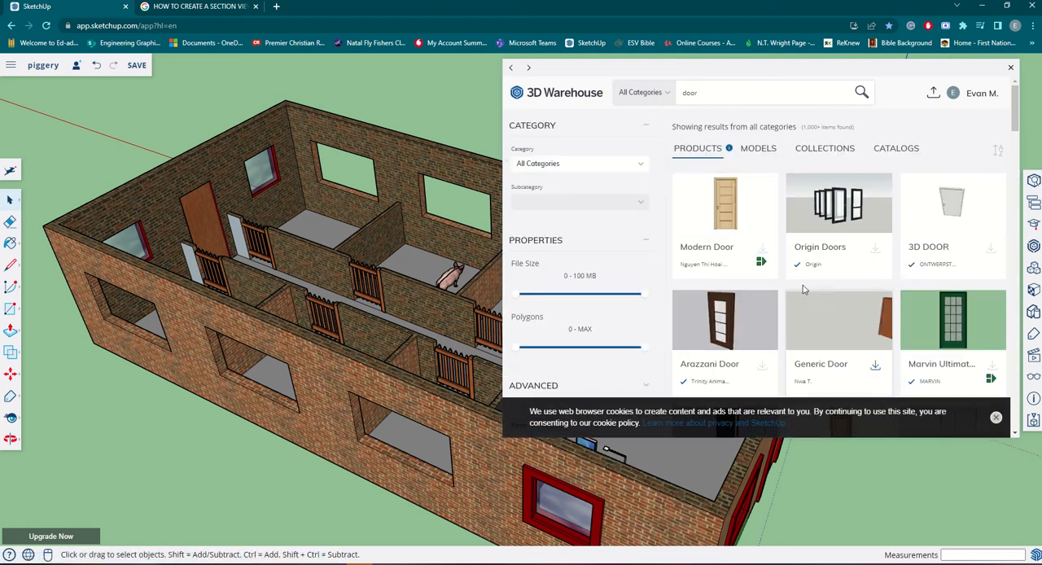
Choose the 6 Panel Door from the door results and import it despite its large size.
scroll(785, 241, "down", 3)
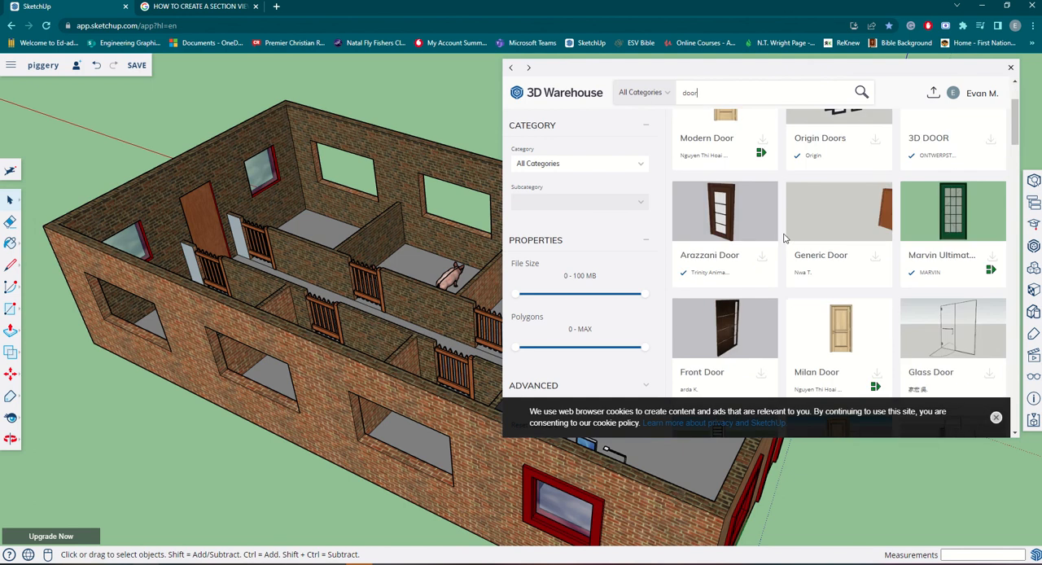
scroll(833, 332, "down", 5)
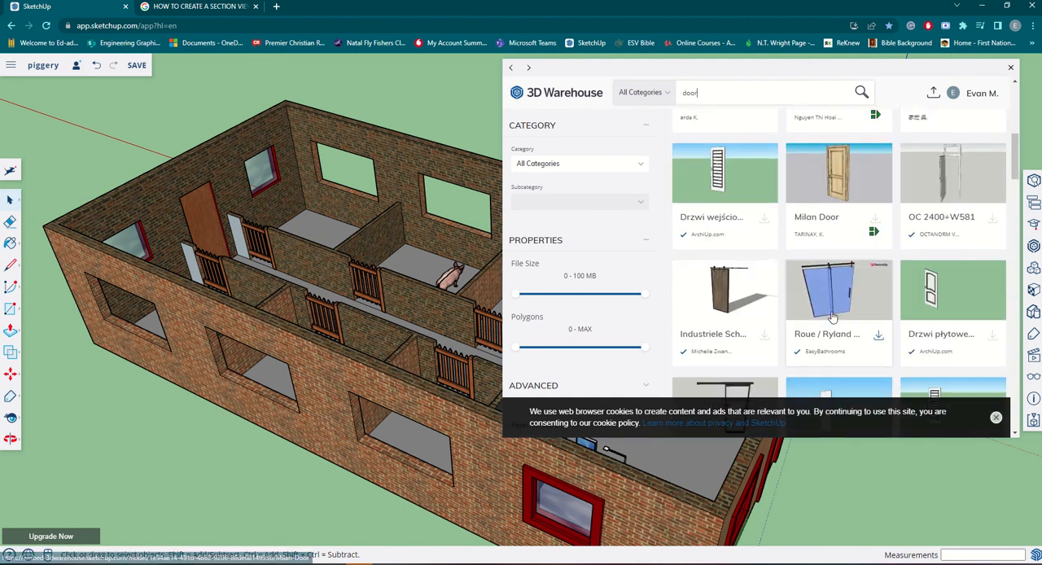
scroll(832, 317, "down", 6)
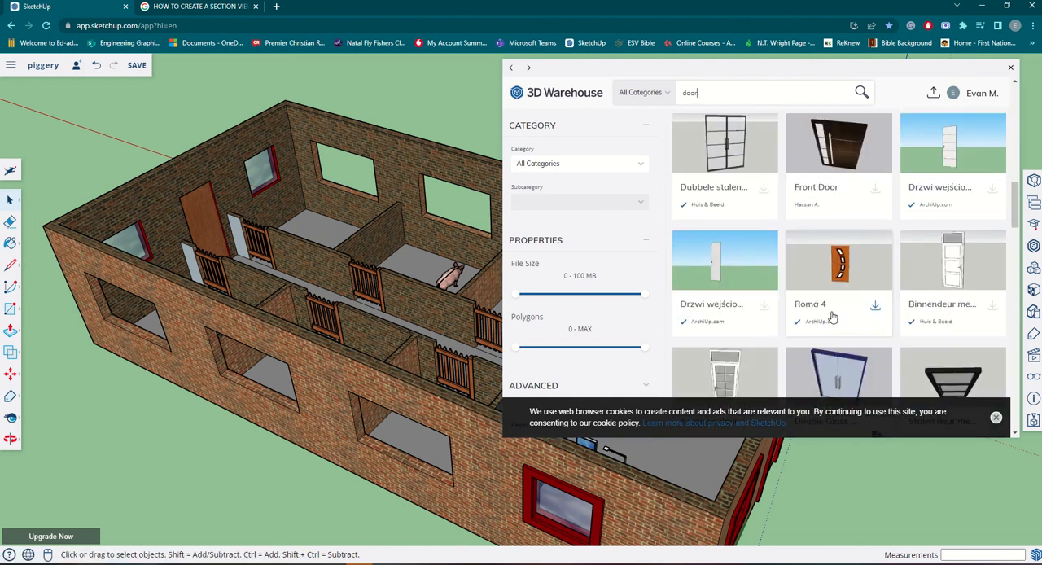
left_click(852, 347)
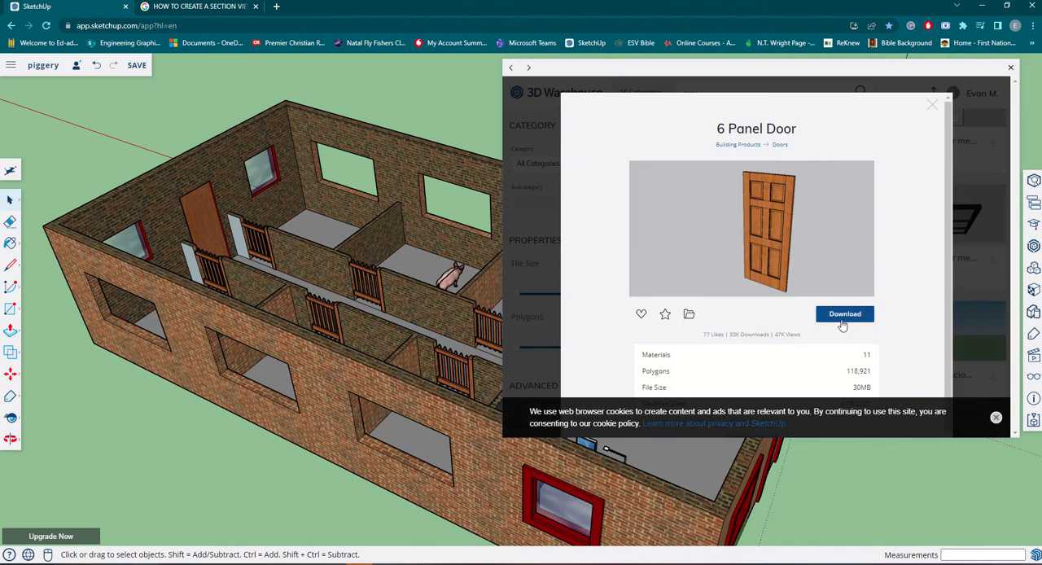
left_click(842, 314)
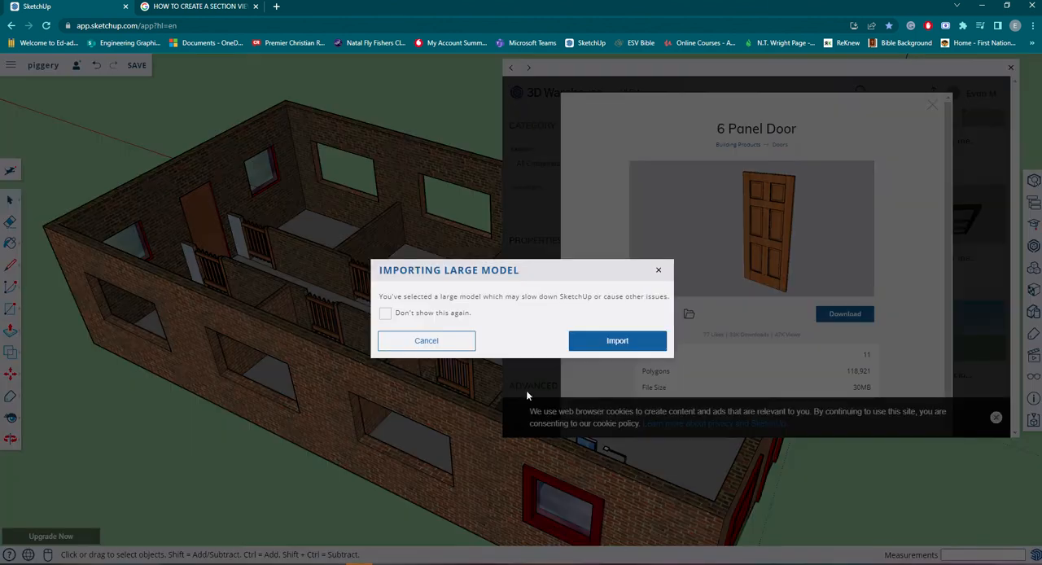
left_click(607, 342)
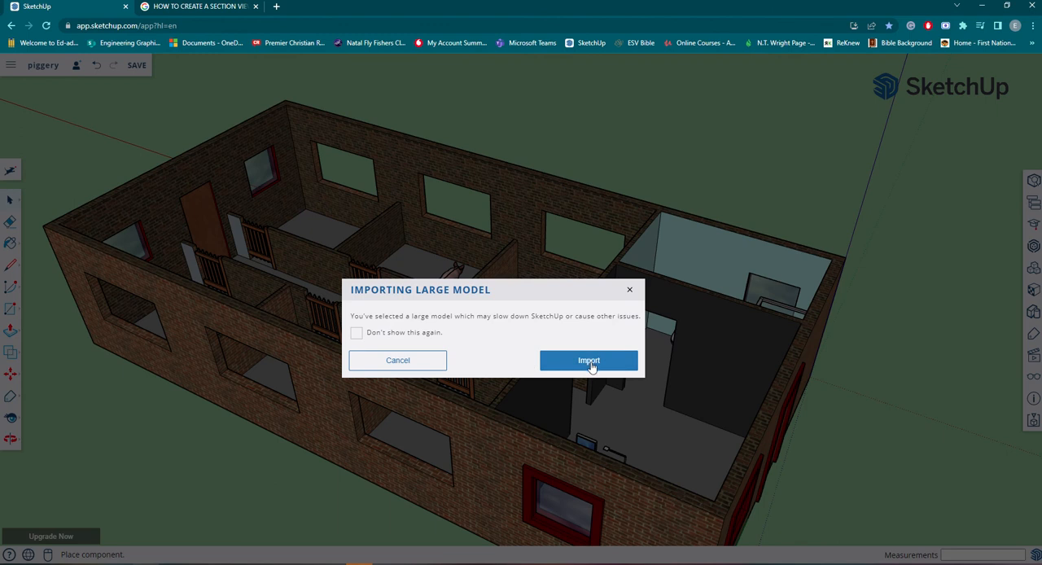
left_click(590, 361)
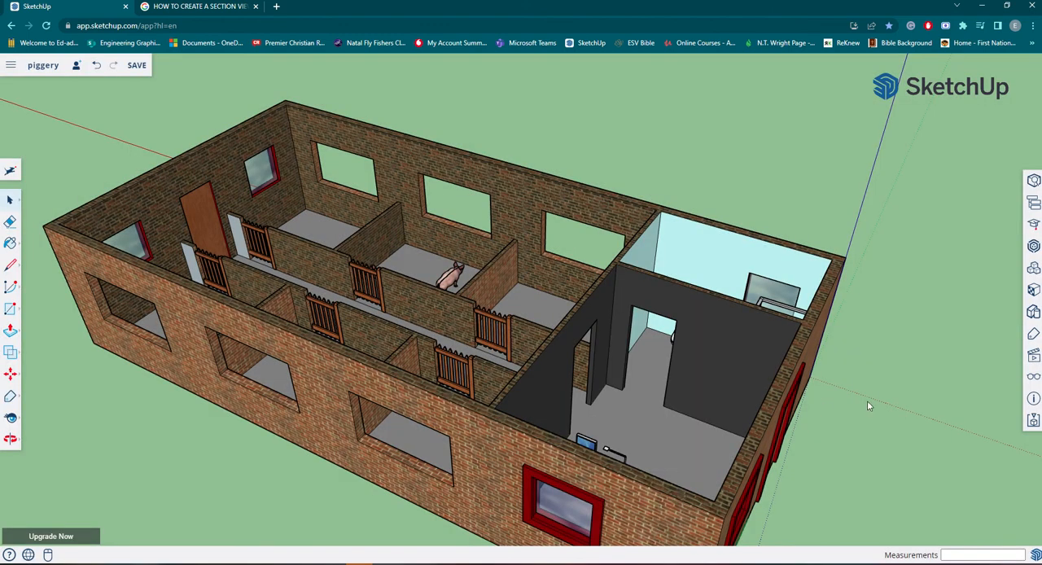
Examine the doorway between the dark-walled office and the blue-walled room to locate the floor corner where the door belongs.
key("m")
scroll(852, 421, "down", 5)
scroll(856, 427, "up", 5)
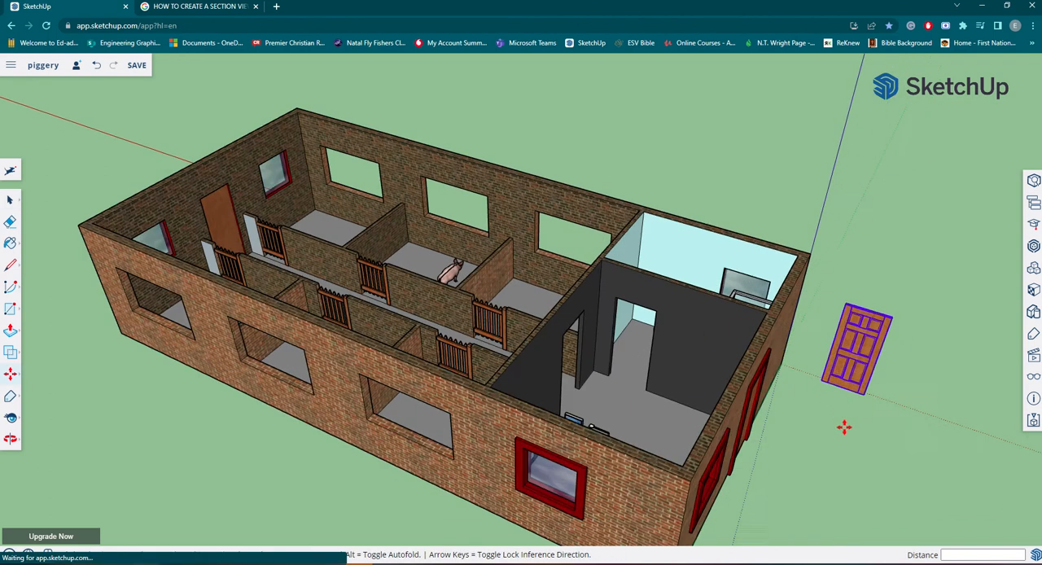
scroll(844, 426, "up", 1)
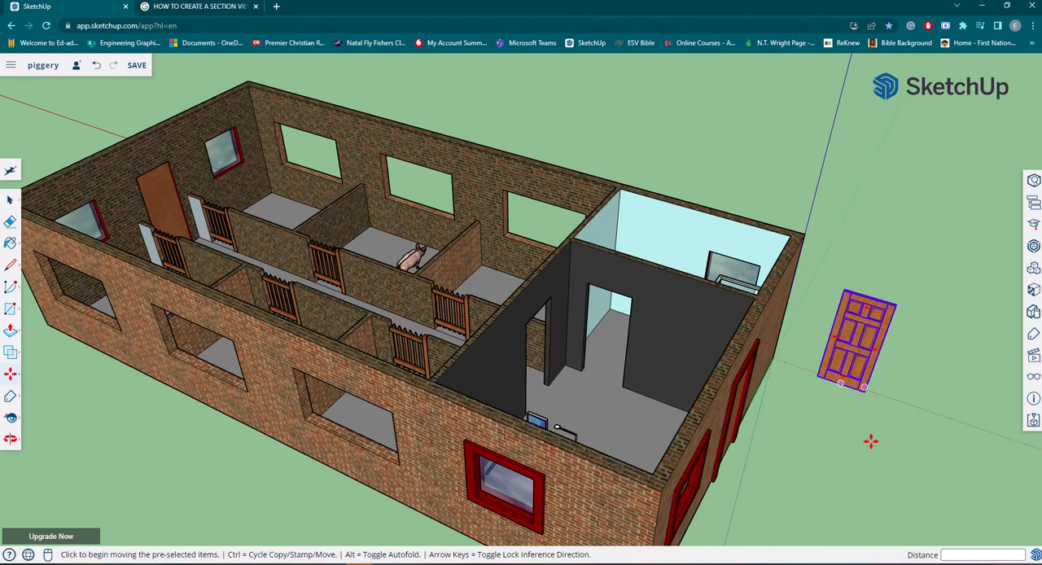
scroll(871, 441, "up", 3)
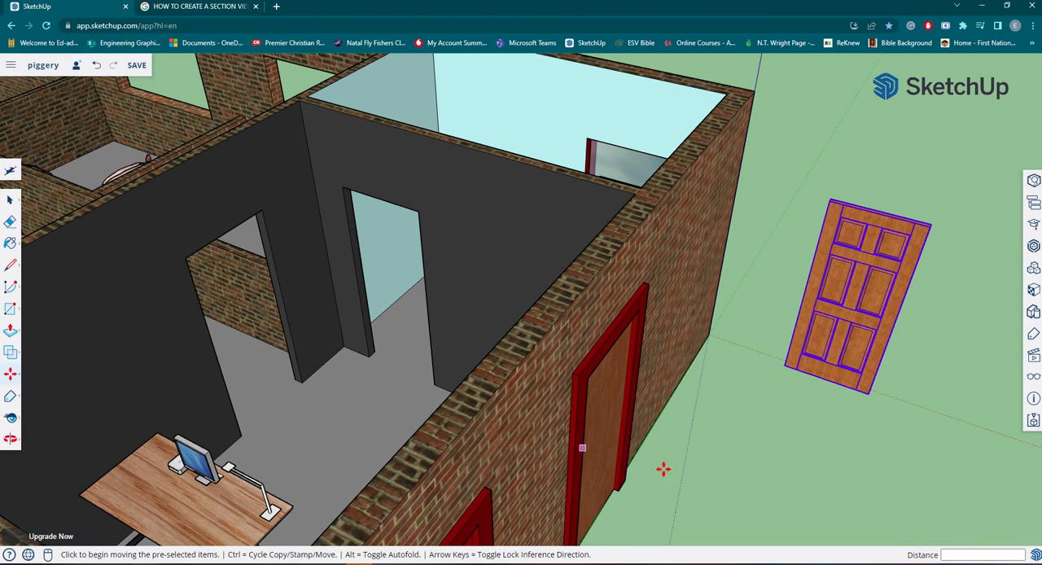
middle_click_drag(664, 469, 736, 499)
middle_click_drag(643, 508, 610, 512)
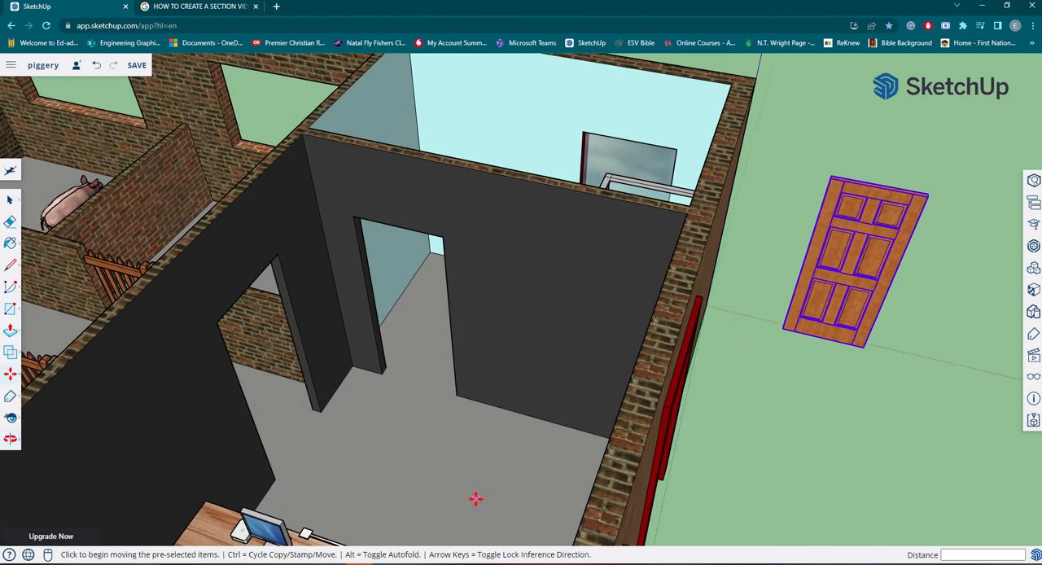
scroll(293, 399, "up", 5)
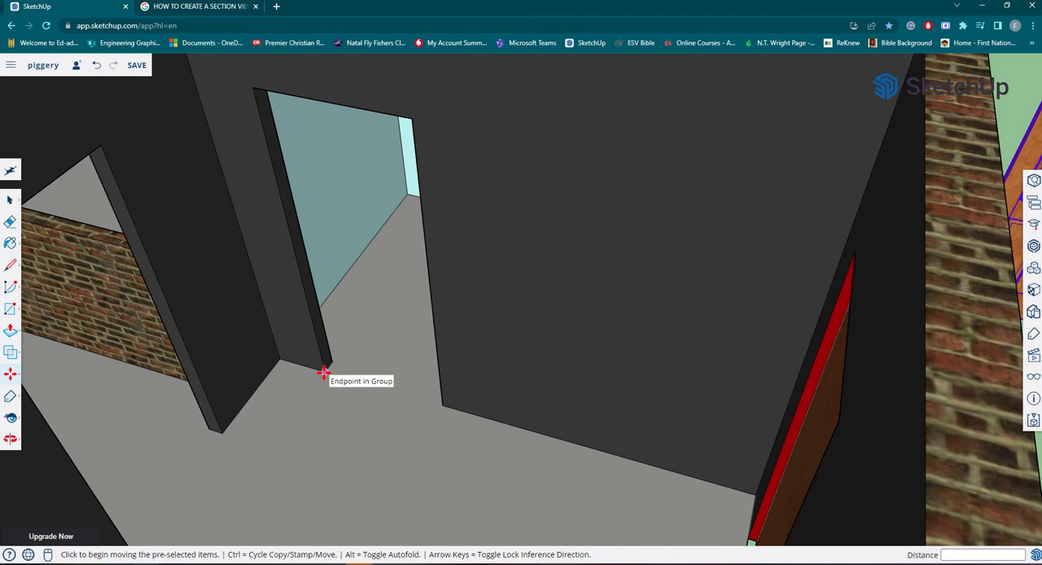
scroll(324, 372, "down", 3)
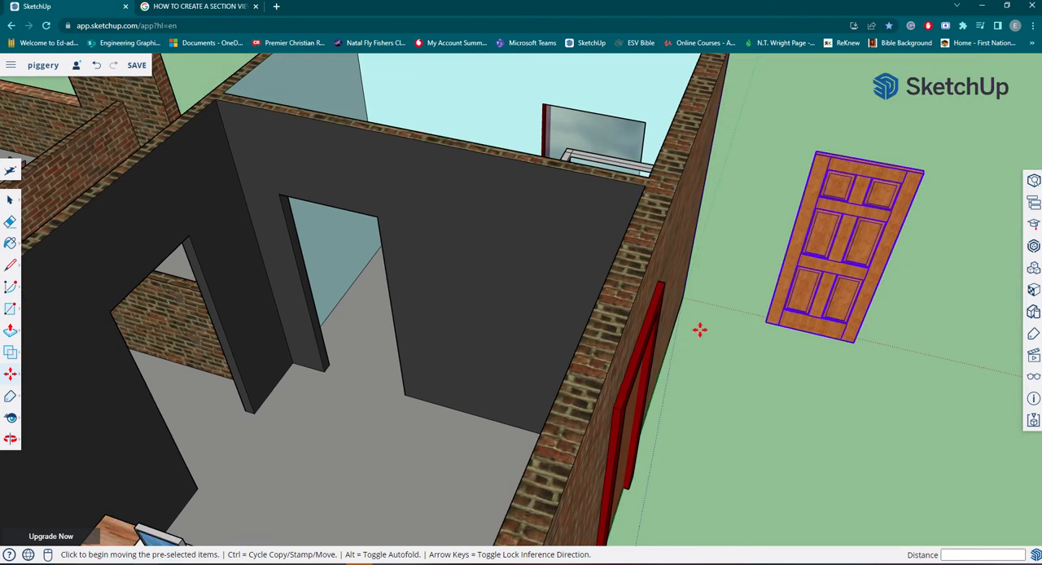
middle_click_drag(749, 320, 742, 328)
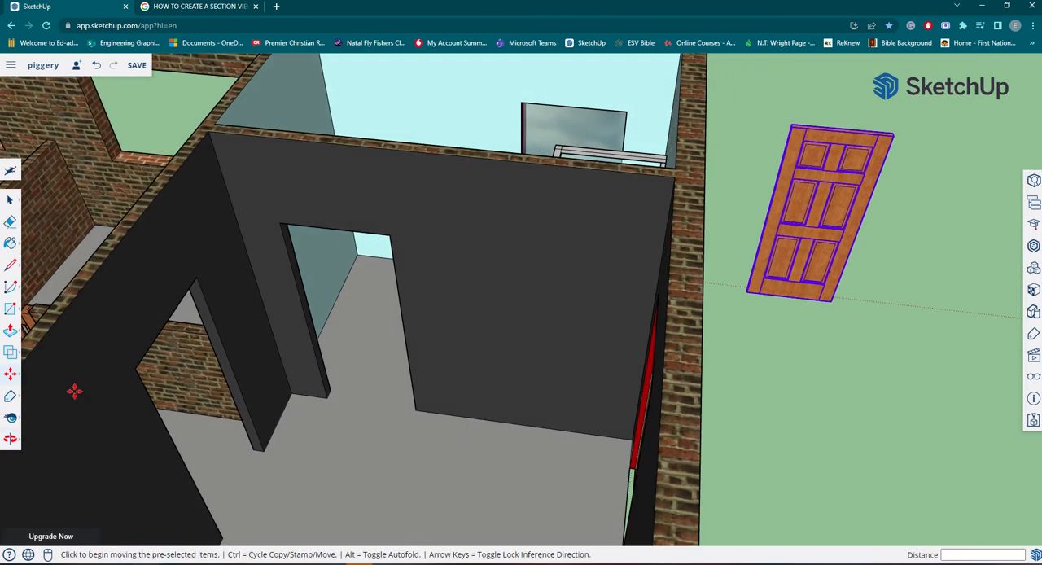
Move the panel door by its lower rear corner about 4694 mm onto the floor corner of the blue-walled room's doorway.
left_click(11, 374)
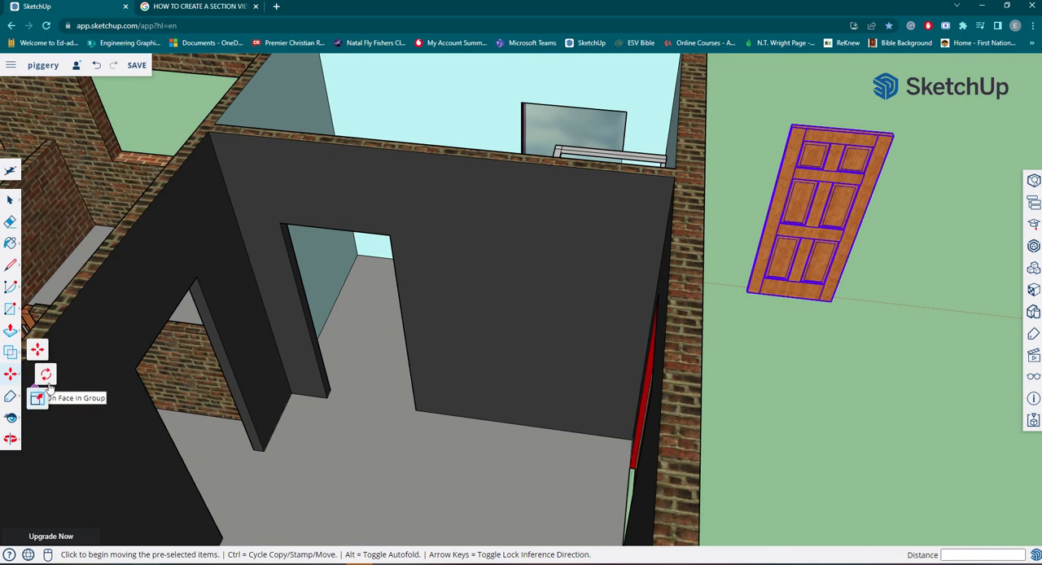
left_click(38, 352)
scroll(742, 273, "up", 10)
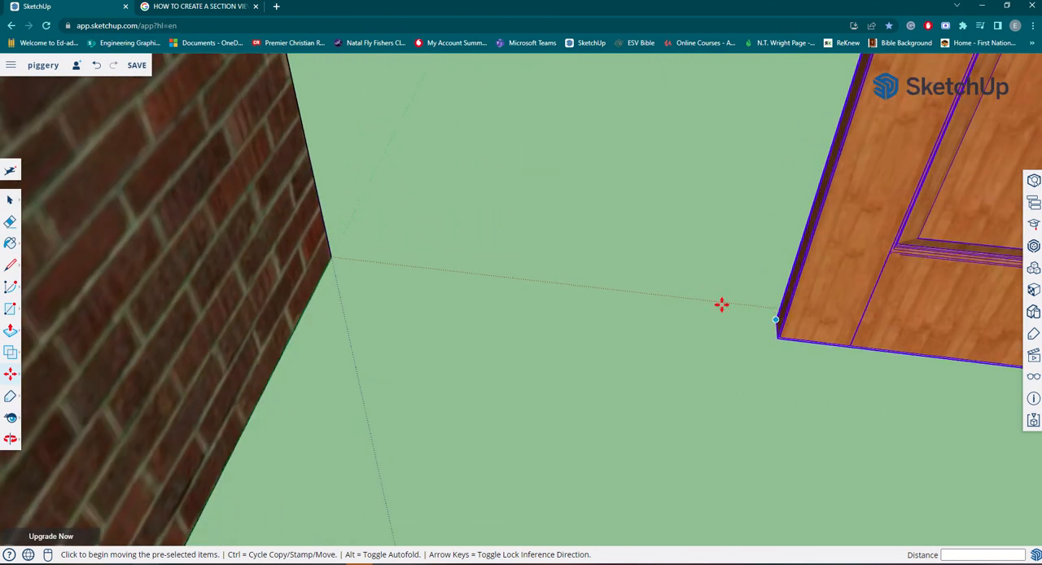
scroll(721, 305, "up", 5)
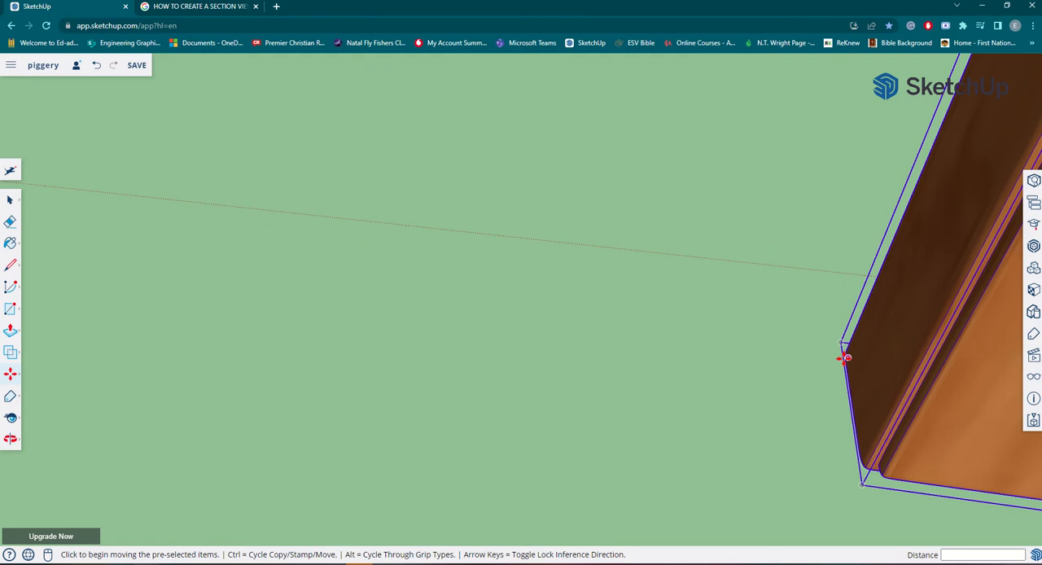
scroll(840, 366, "up", 3)
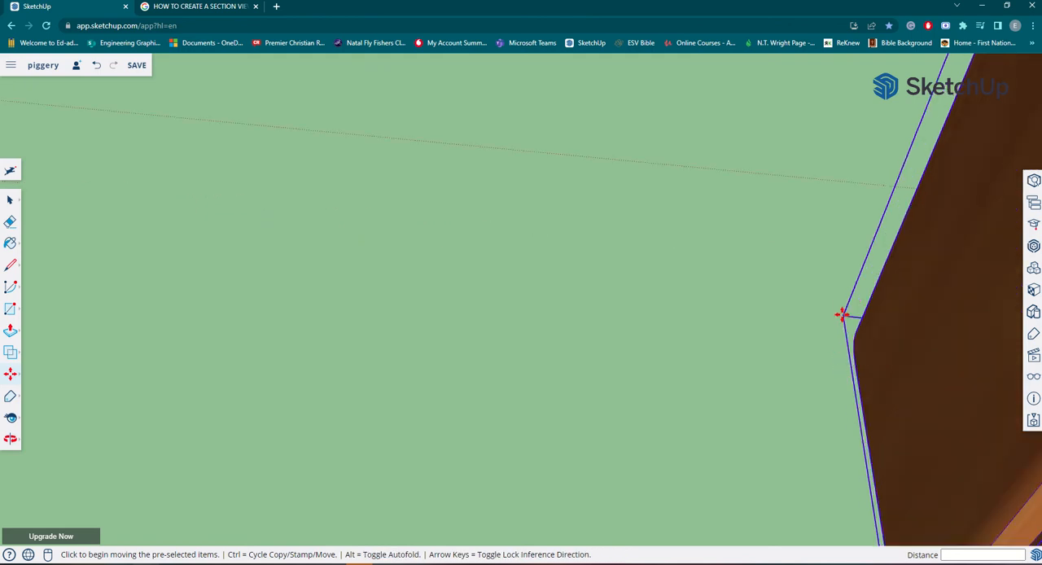
scroll(845, 318, "down", 3)
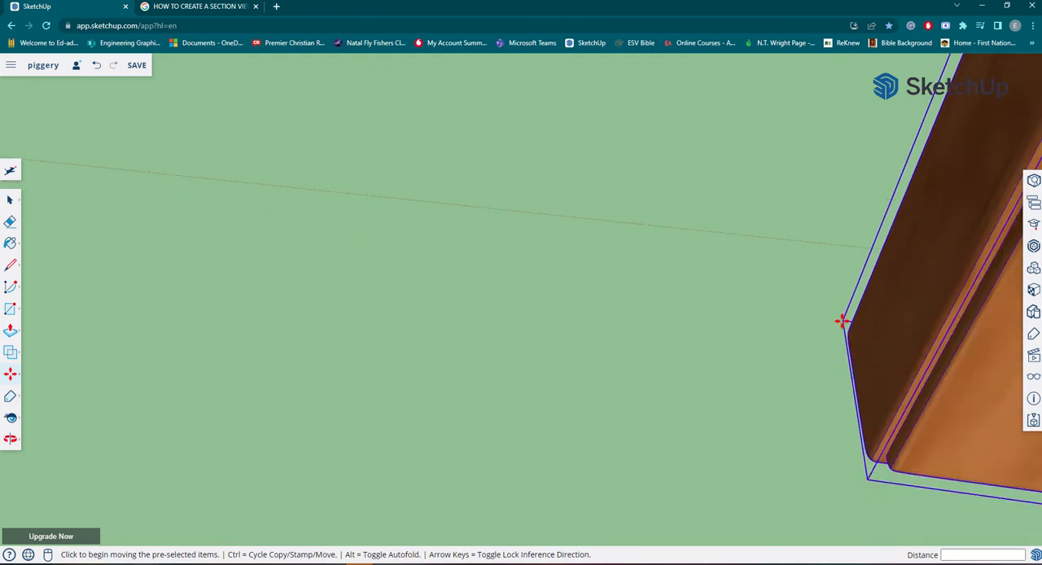
left_click(842, 321)
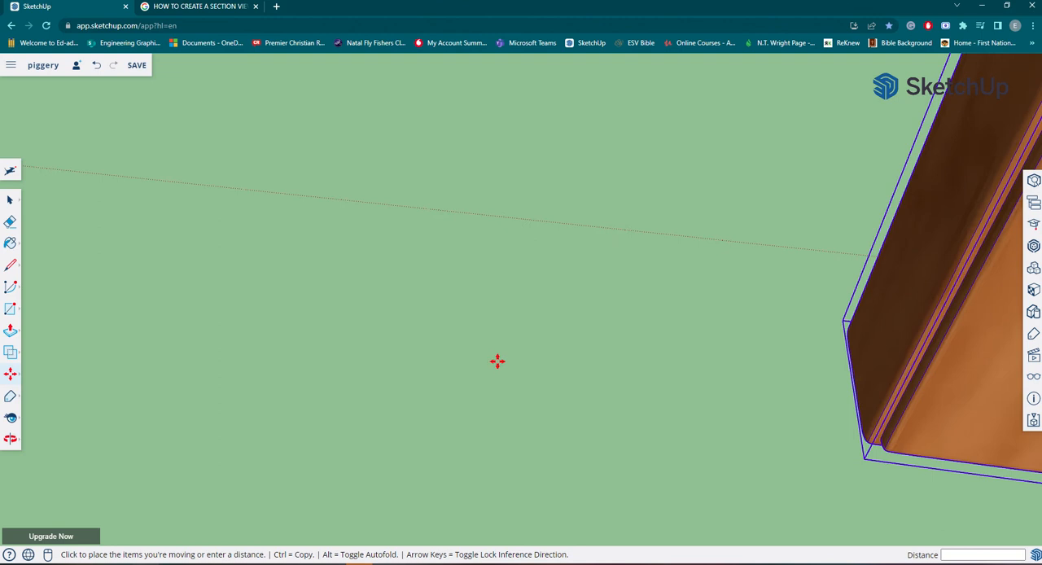
scroll(507, 353, "down", 4)
scroll(508, 354, "down", 5)
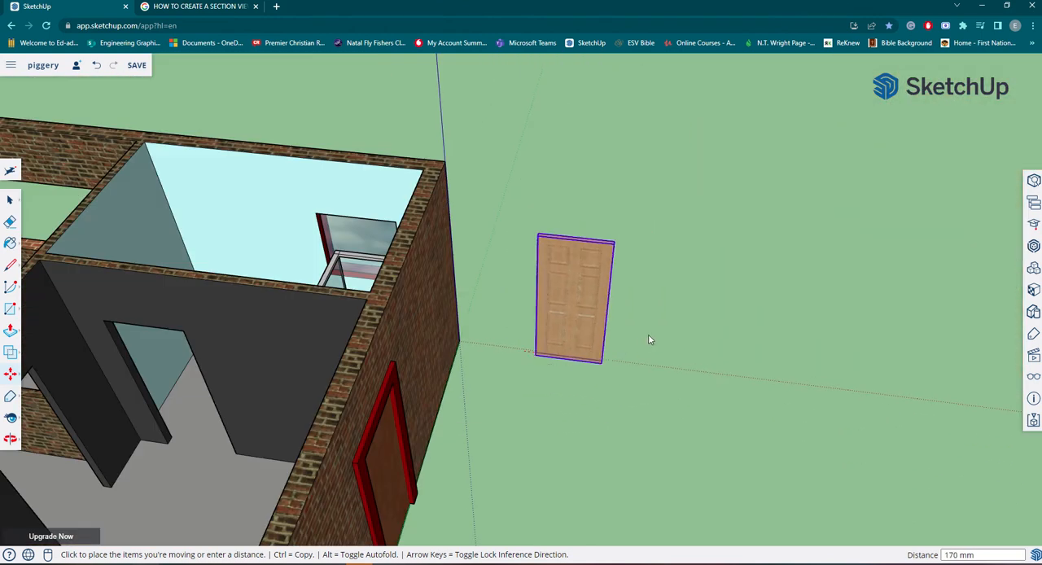
middle_click_drag(648, 340, 579, 442)
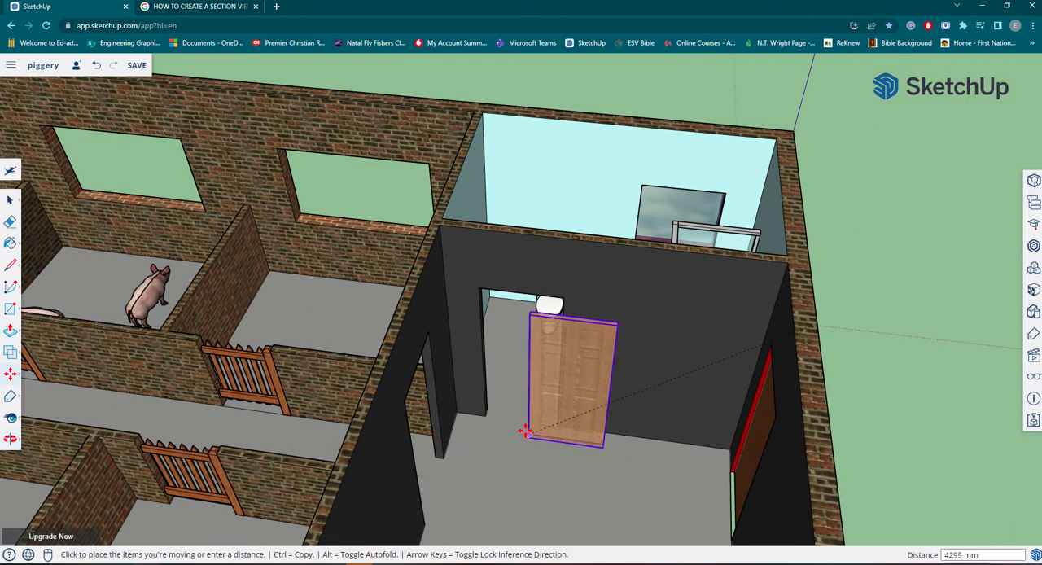
scroll(498, 417, "up", 5)
middle_click_drag(510, 412, 547, 411)
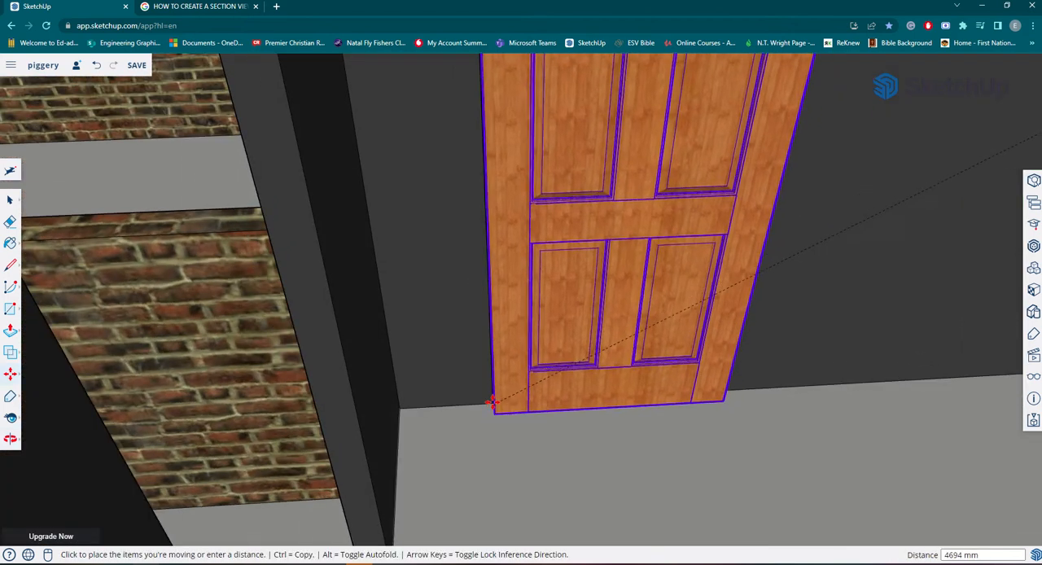
scroll(492, 401, "up", 6)
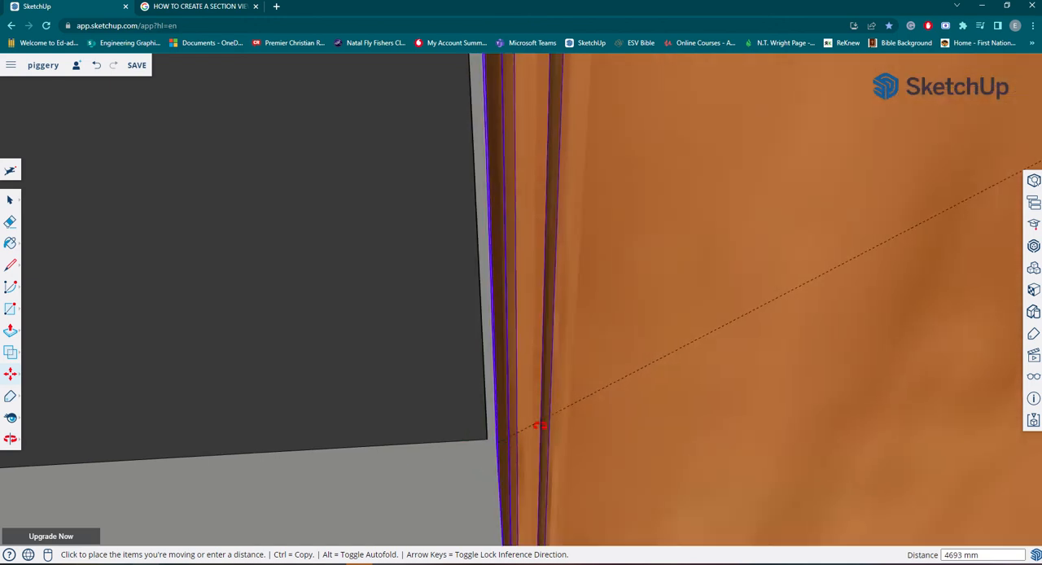
mouse_move(539, 425)
middle_mouse_down()
mouse_move(570, 400)
mouse_move(526, 437)
middle_mouse_up()
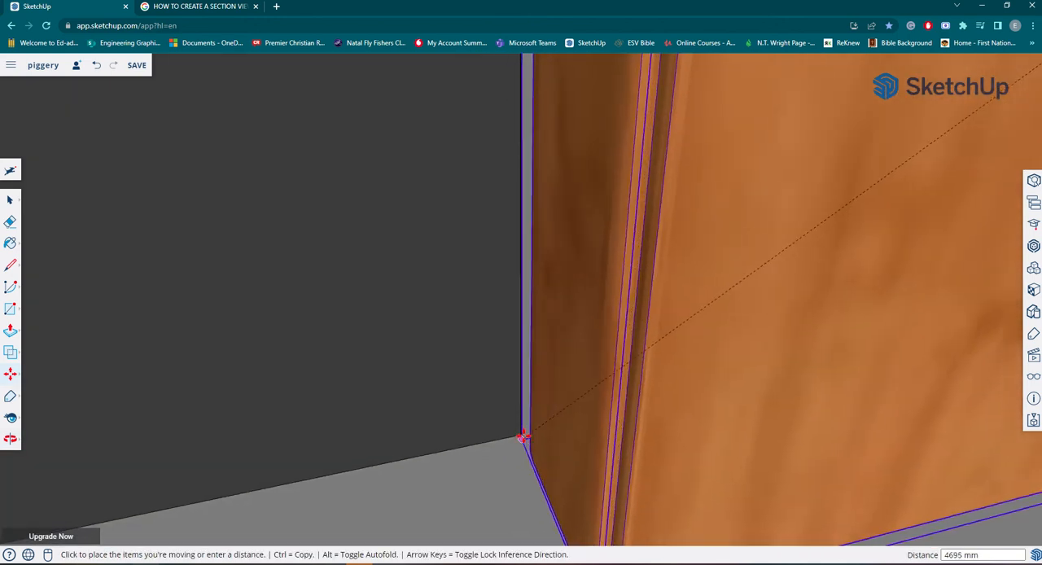
left_click(563, 451)
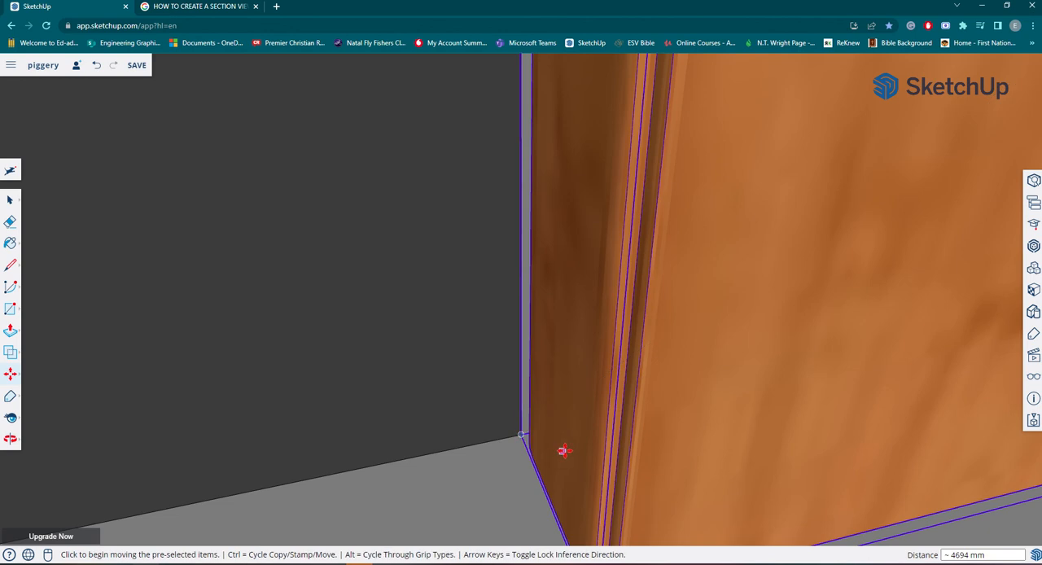
Check how the placed panel door fits the doorway along its head and far side edge.
scroll(565, 447, "down", 5)
scroll(585, 420, "down", 10)
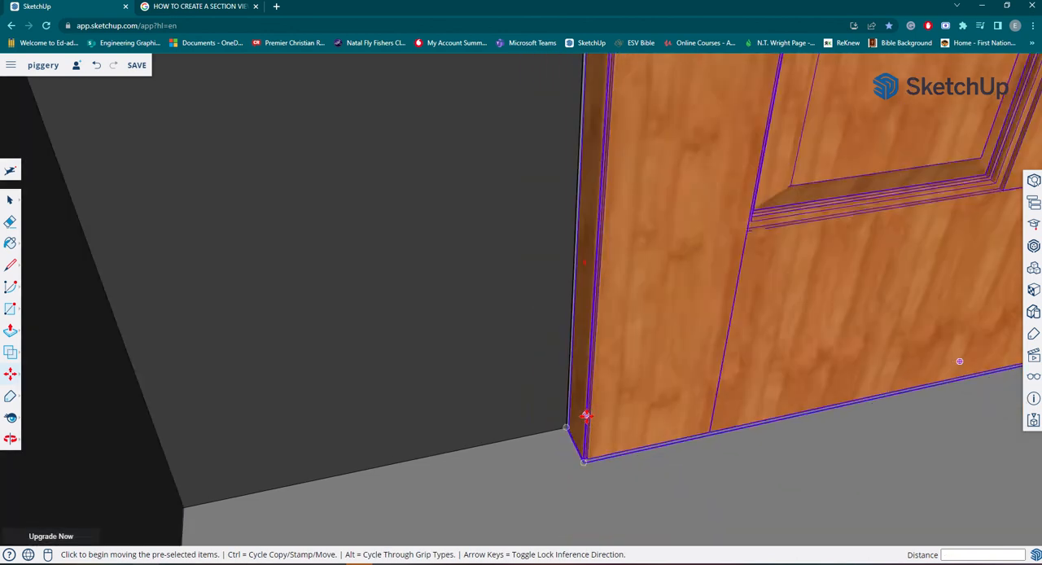
scroll(785, 380, "down", 10)
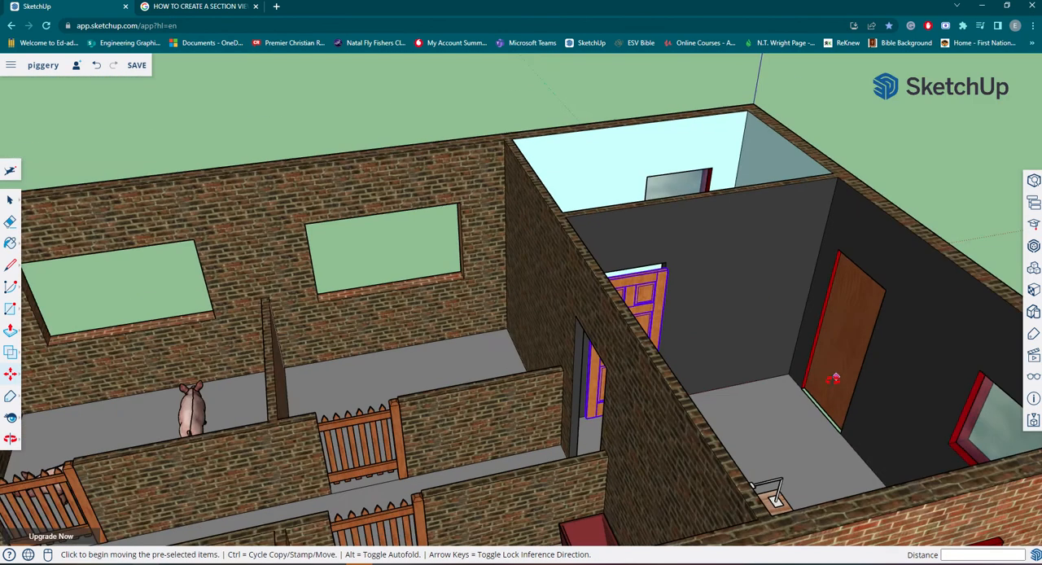
scroll(730, 425, "up", 6)
scroll(665, 272, "up", 5)
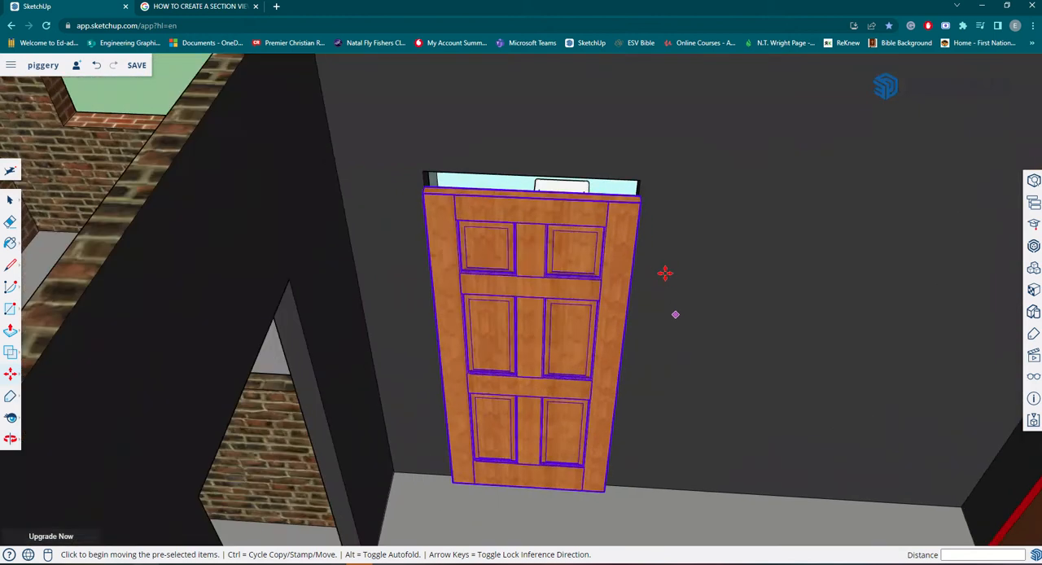
middle_click_drag(665, 272, 657, 331)
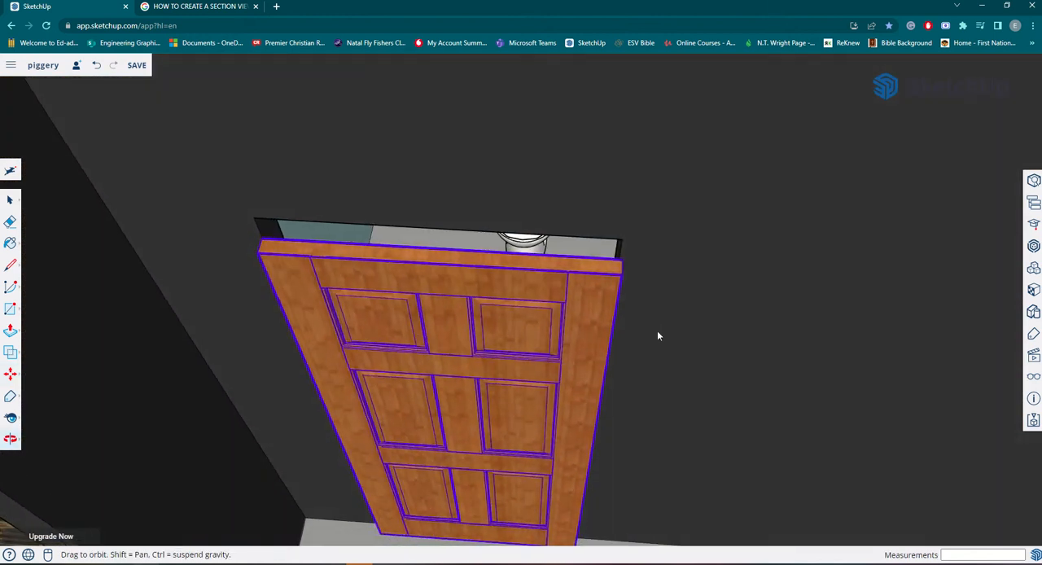
key("m")
scroll(619, 256, "up", 5)
scroll(616, 244, "up", 6)
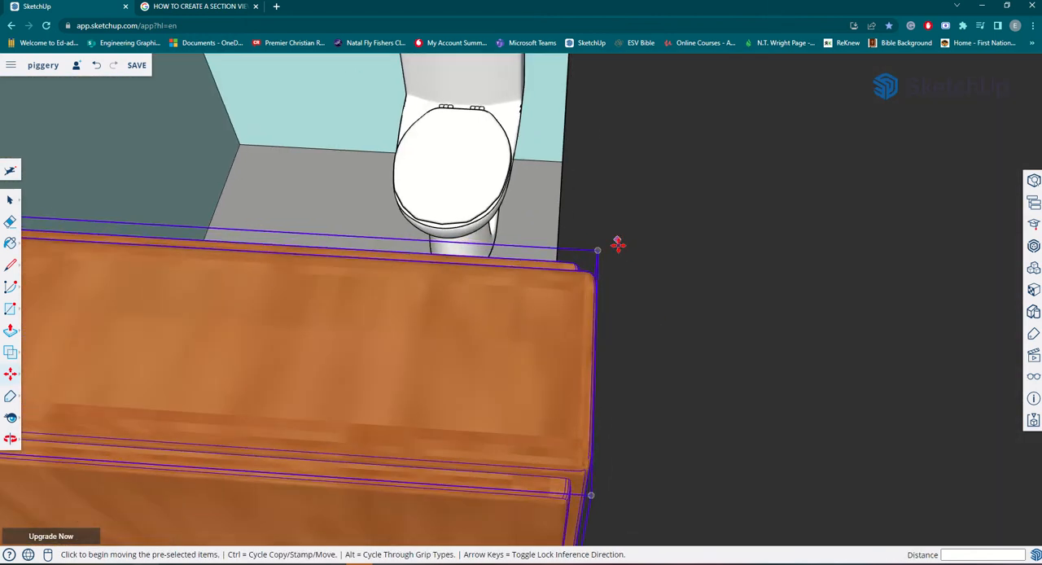
scroll(496, 312, "down", 1)
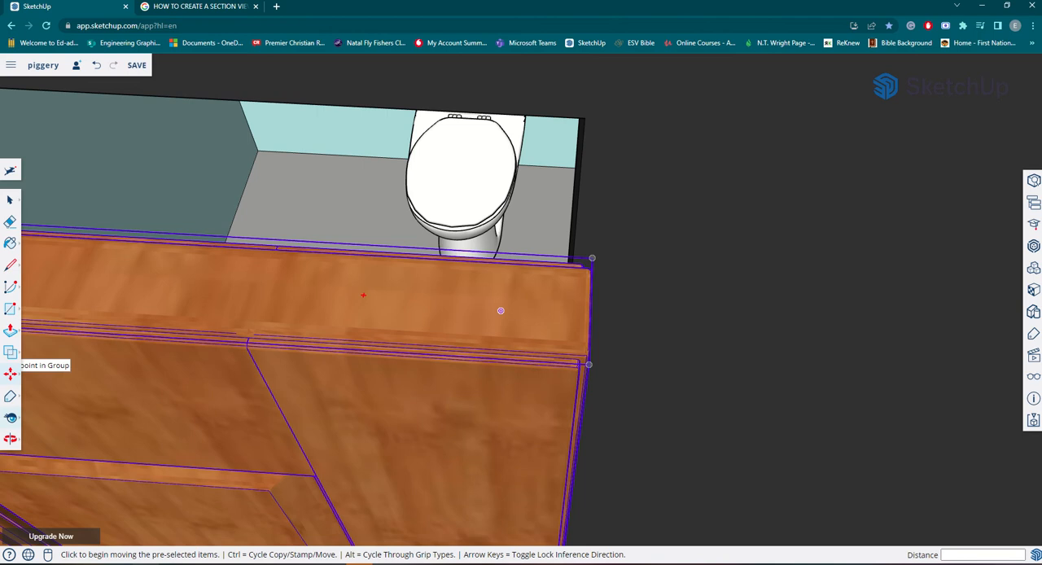
Scale the panel door's width along the red axis by about 0.99 to meet the doorway's far side edge.
mouse_move(19, 378)
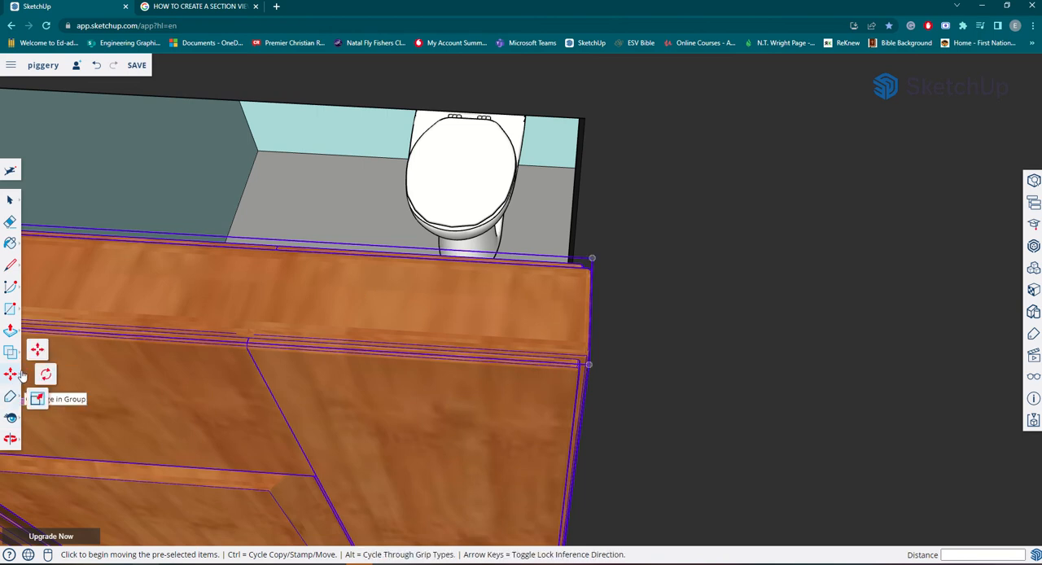
left_click(37, 399)
scroll(559, 268, "up", 4)
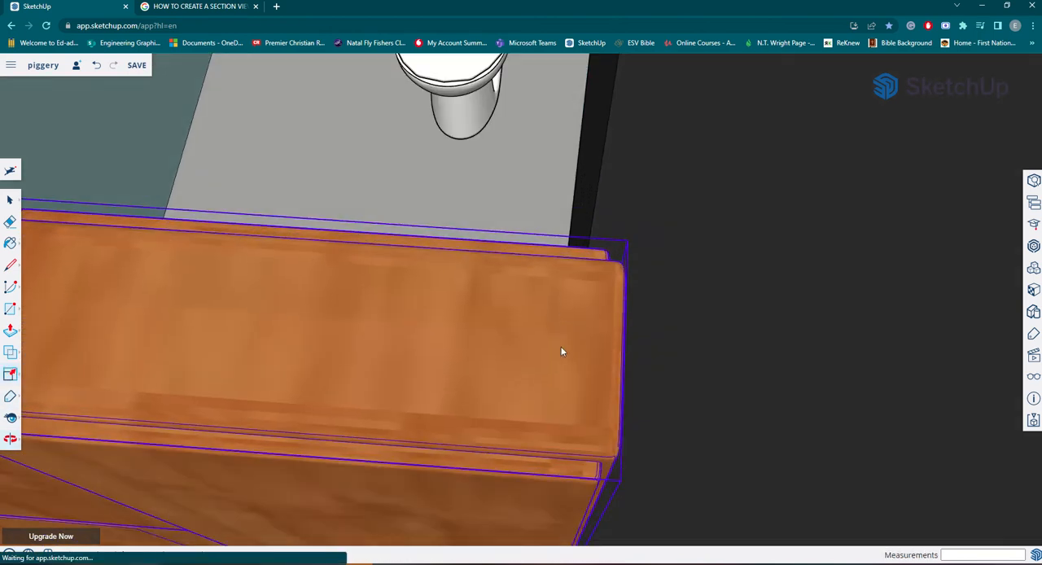
middle_click_drag(600, 334, 619, 274)
scroll(616, 276, "down", 2)
middle_click_drag(646, 364, 637, 268)
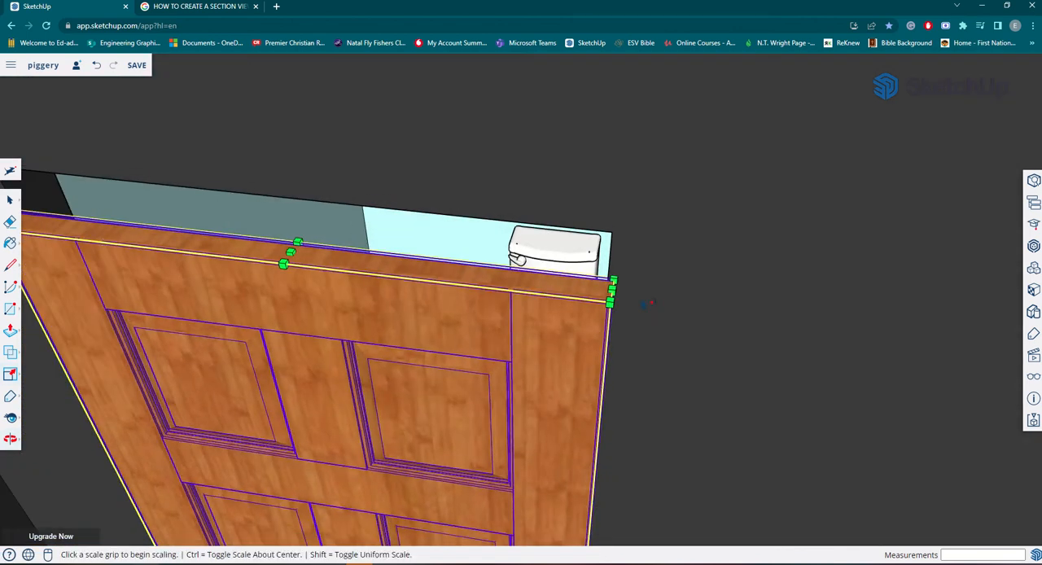
scroll(637, 285, "down", 2)
middle_click_drag(617, 377, 619, 407)
scroll(628, 349, "down", 2)
scroll(606, 514, "up", 6)
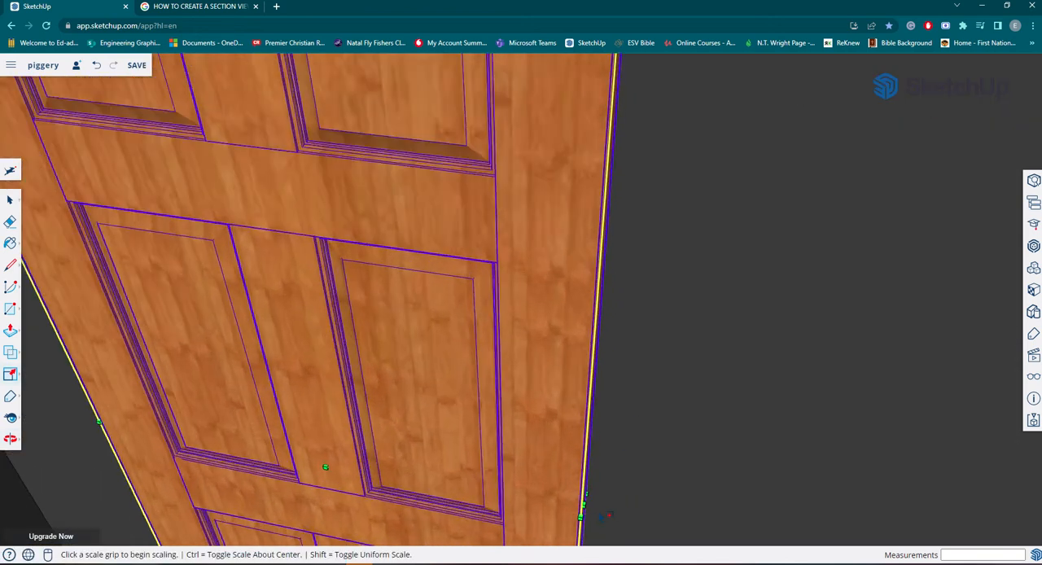
scroll(607, 515, "up", 2)
middle_click_drag(581, 495, 518, 501)
left_click(516, 496)
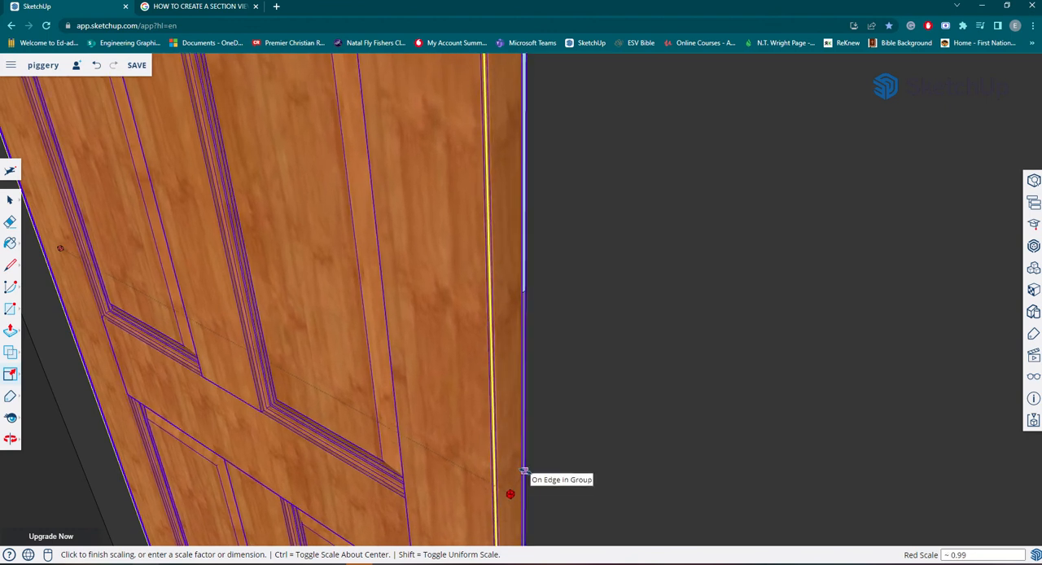
scroll(505, 478, "down", 7)
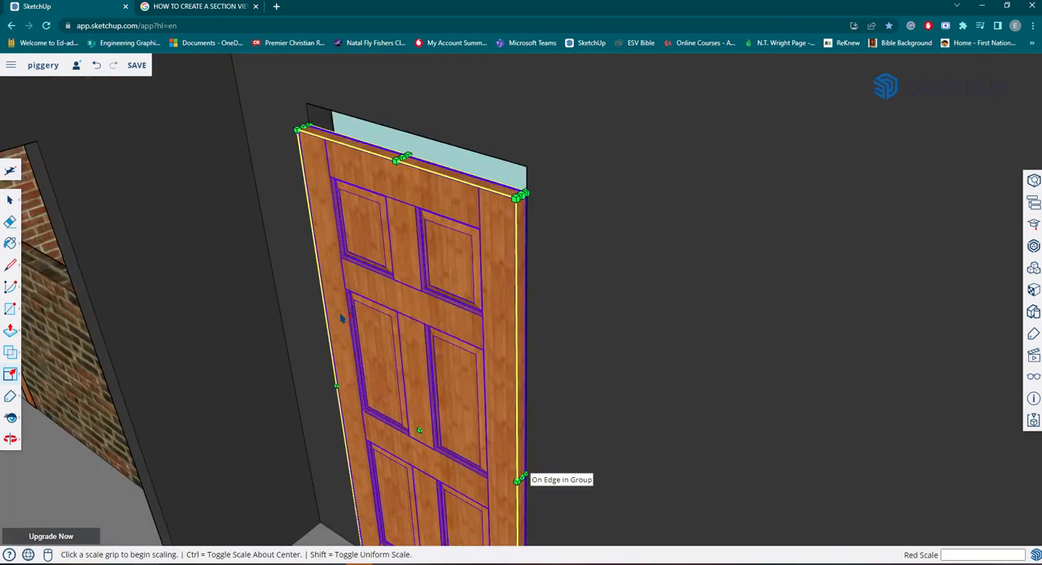
Scale the panel door's height along the blue axis by about 1.04 to reach the doorway's top edge.
middle_click_drag(514, 481, 443, 382)
scroll(402, 272, "up", 5)
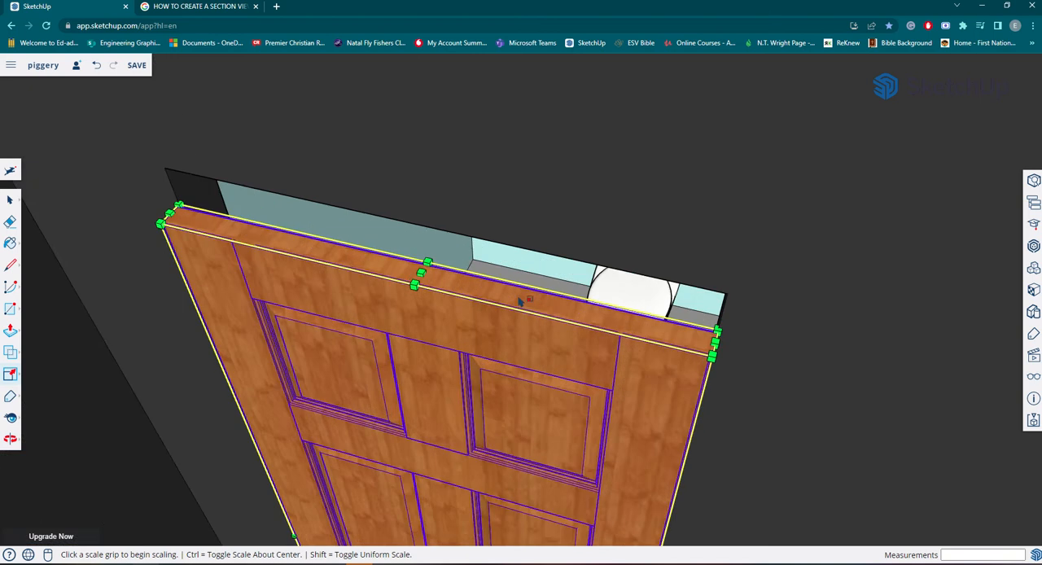
scroll(368, 259, "up", 2)
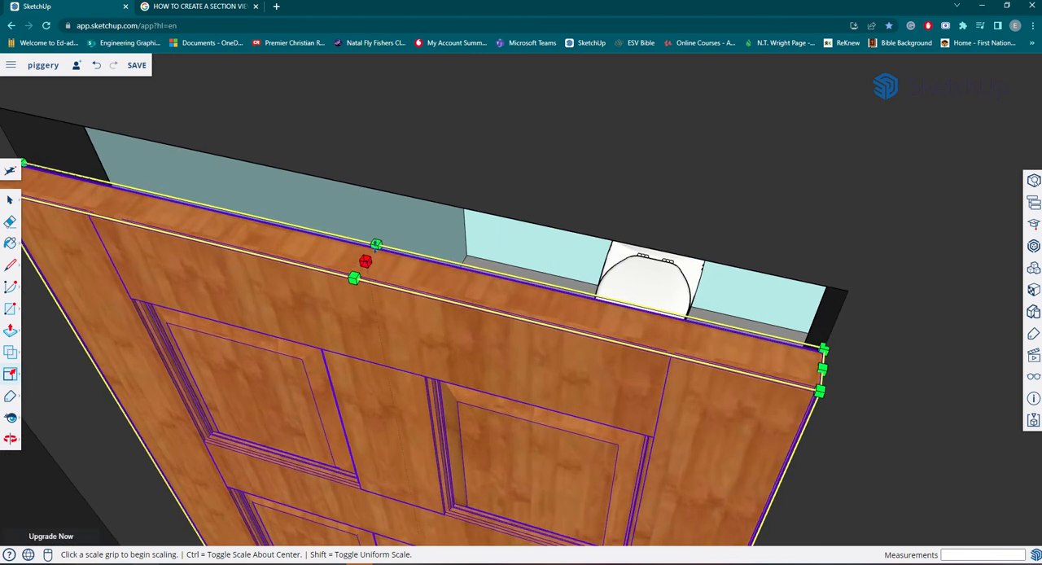
left_click(366, 261)
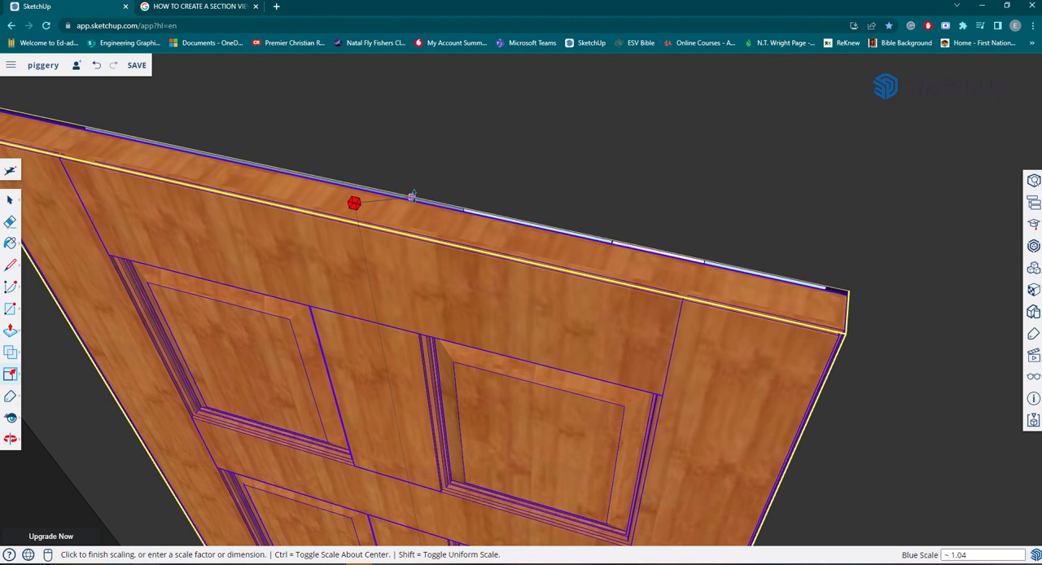
left_click(413, 198)
scroll(430, 221, "down", 5)
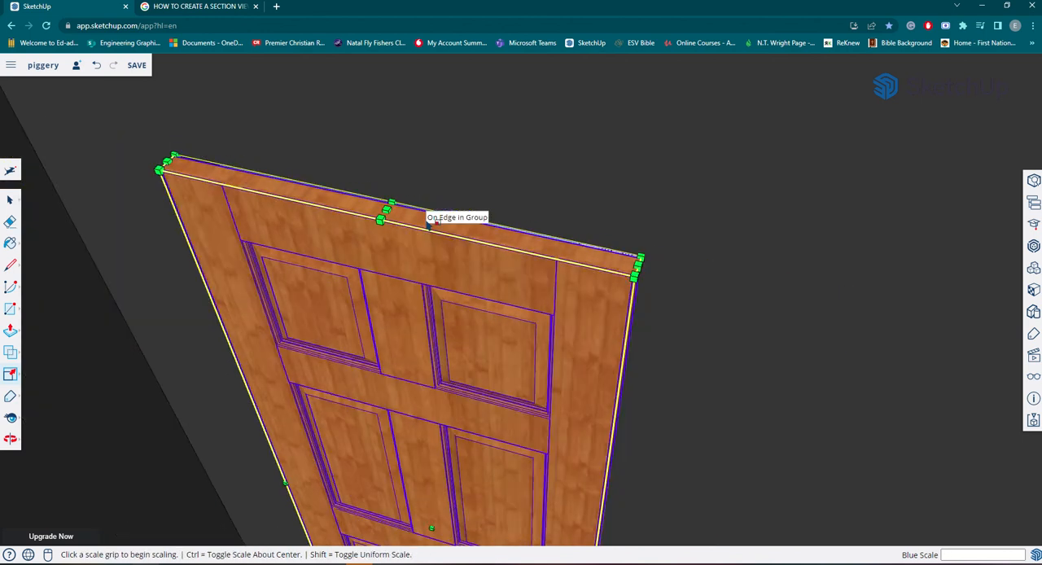
Rotate the panel door 90° about its hinge-side corner so it swings open into the blue-walled room.
middle_click_drag(504, 217, 644, 239)
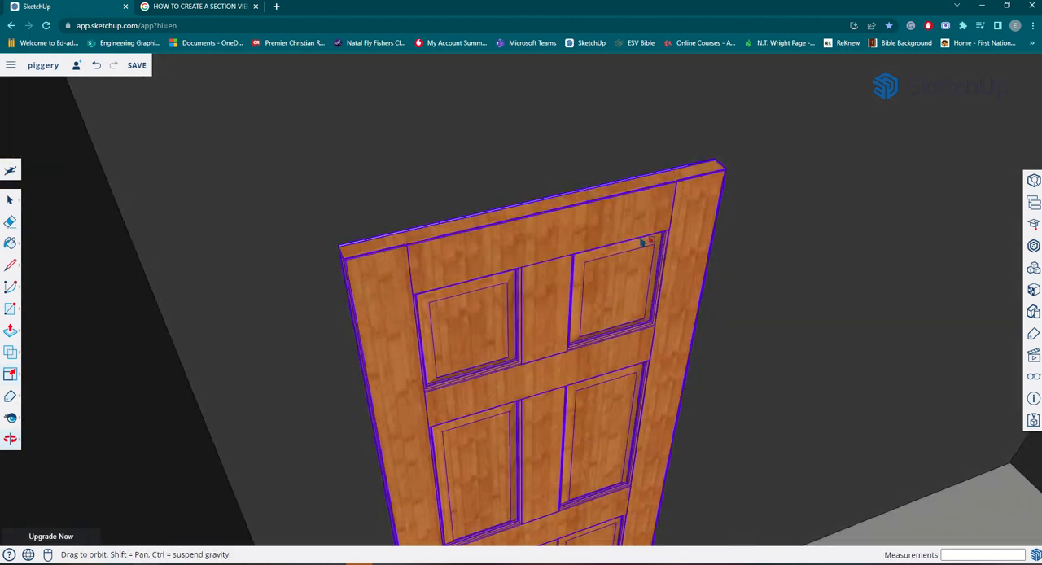
scroll(644, 239, "down", 4)
scroll(644, 244, "down", 3)
middle_click_drag(765, 333, 581, 388)
middle_click_drag(445, 350, 438, 368)
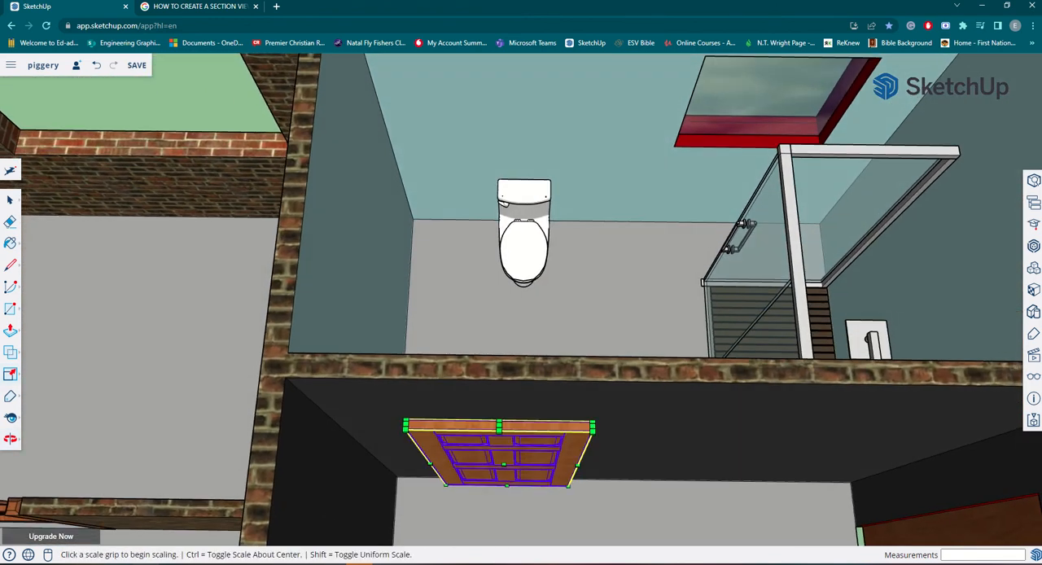
left_click(12, 396)
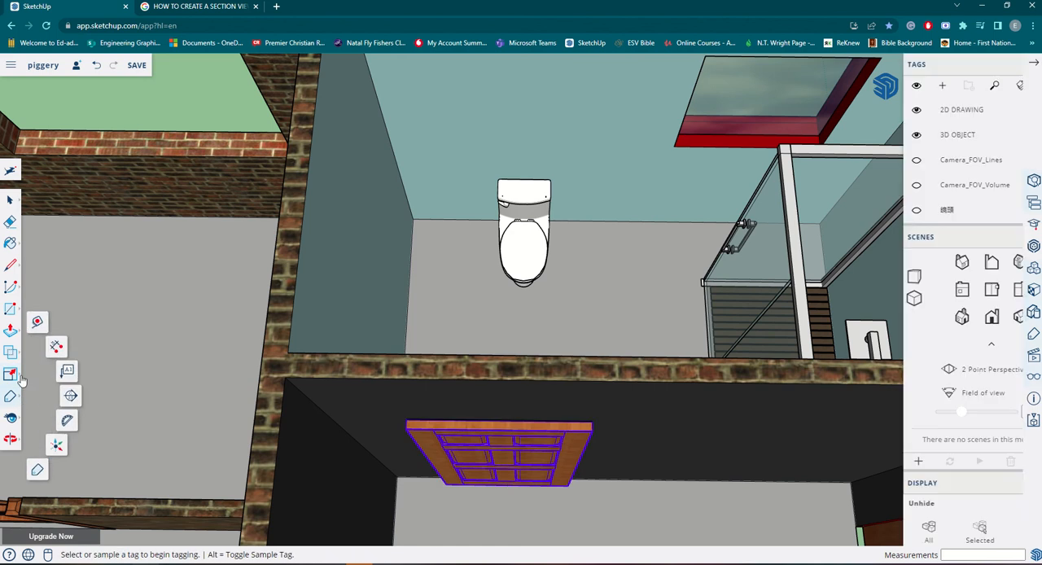
left_click(13, 377)
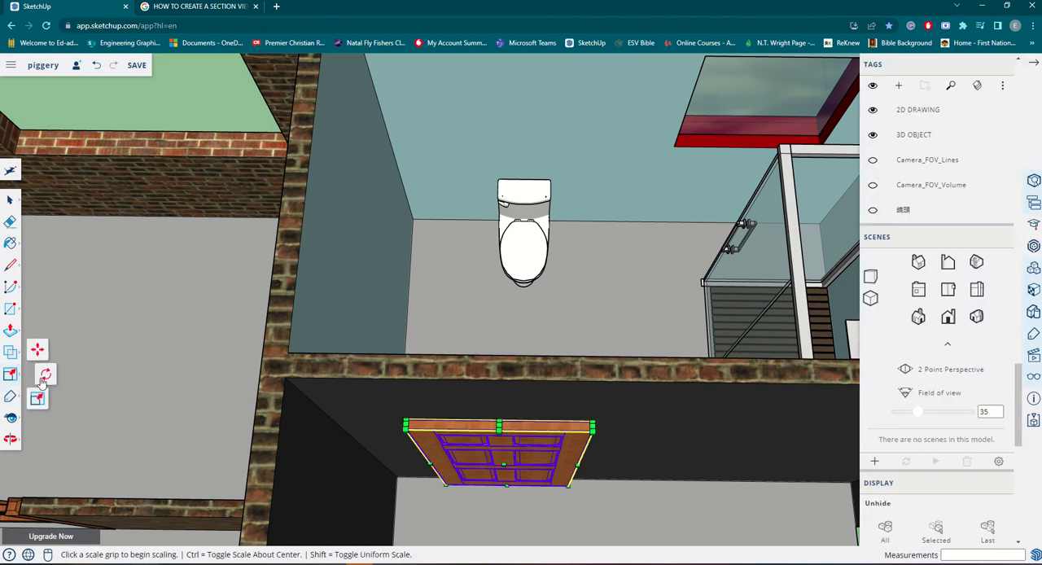
left_click(45, 379)
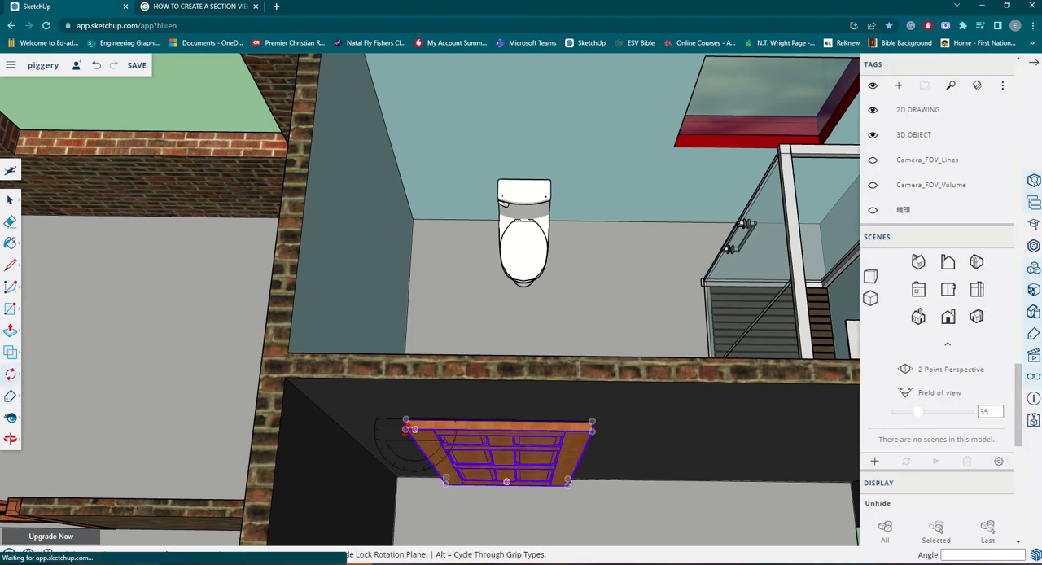
scroll(400, 494, "down", 3)
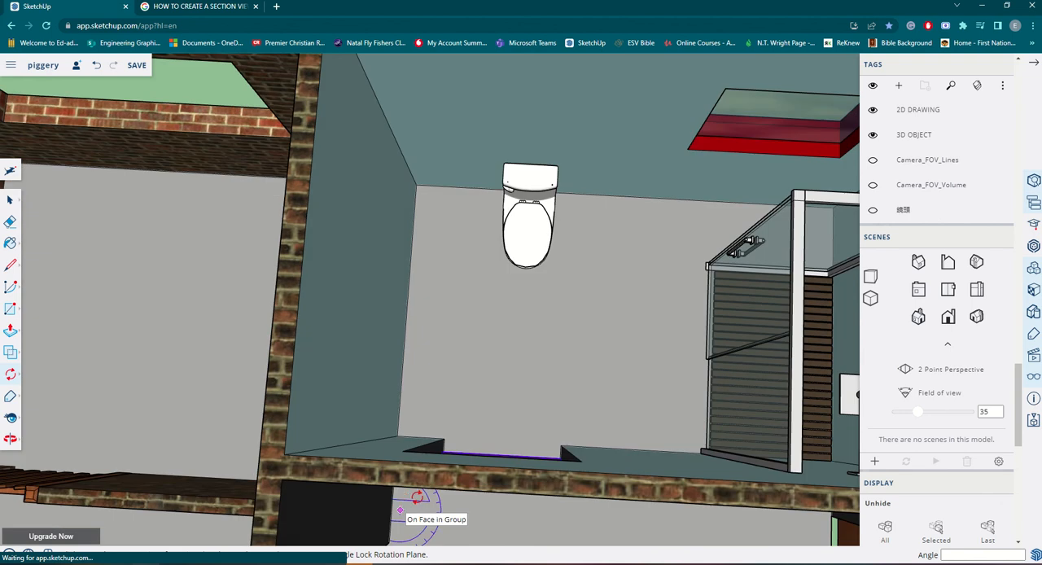
scroll(418, 495, "down", 3)
middle_click_drag(482, 407, 473, 489)
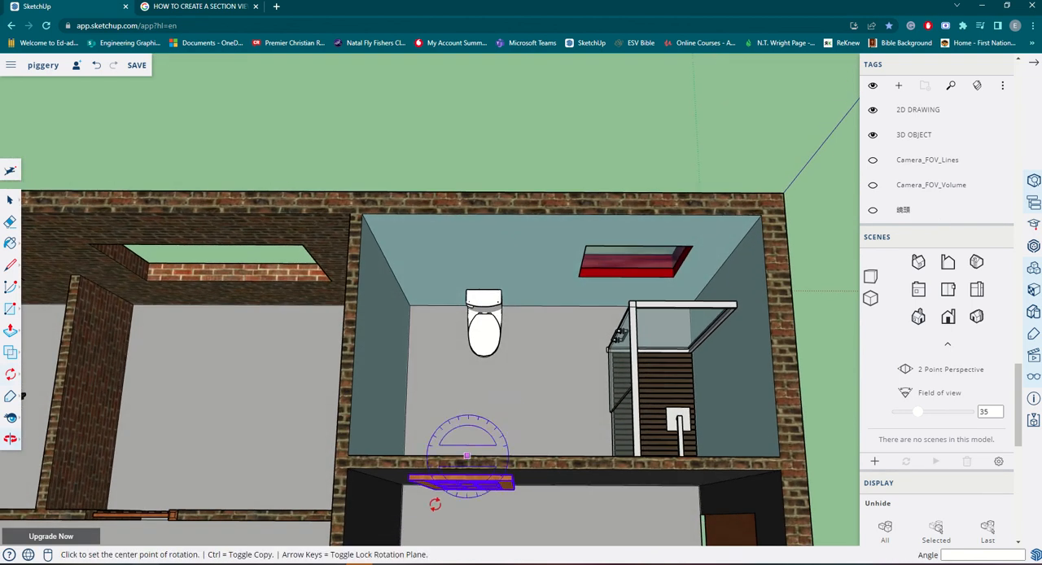
left_click(407, 481)
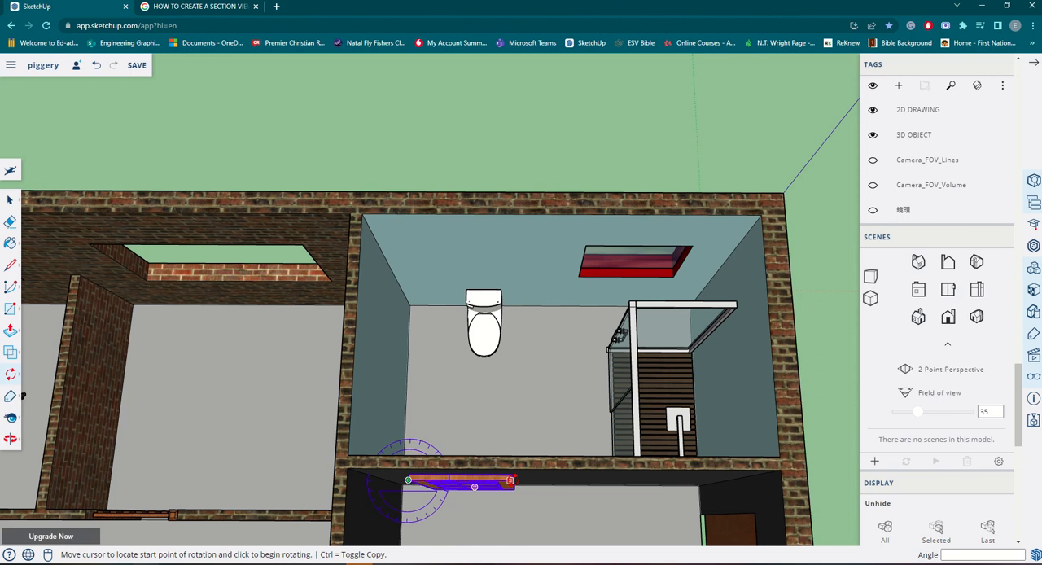
left_click(511, 480)
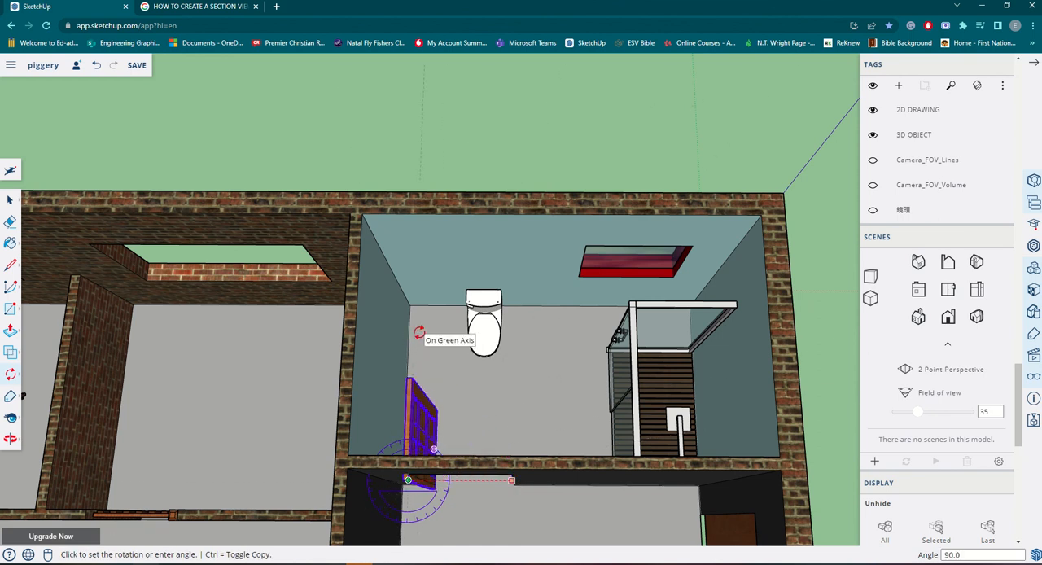
left_click(419, 332)
Examine how the opened panel door sits against the doorway's side, from the floor up to the head.
scroll(388, 498, "up", 8)
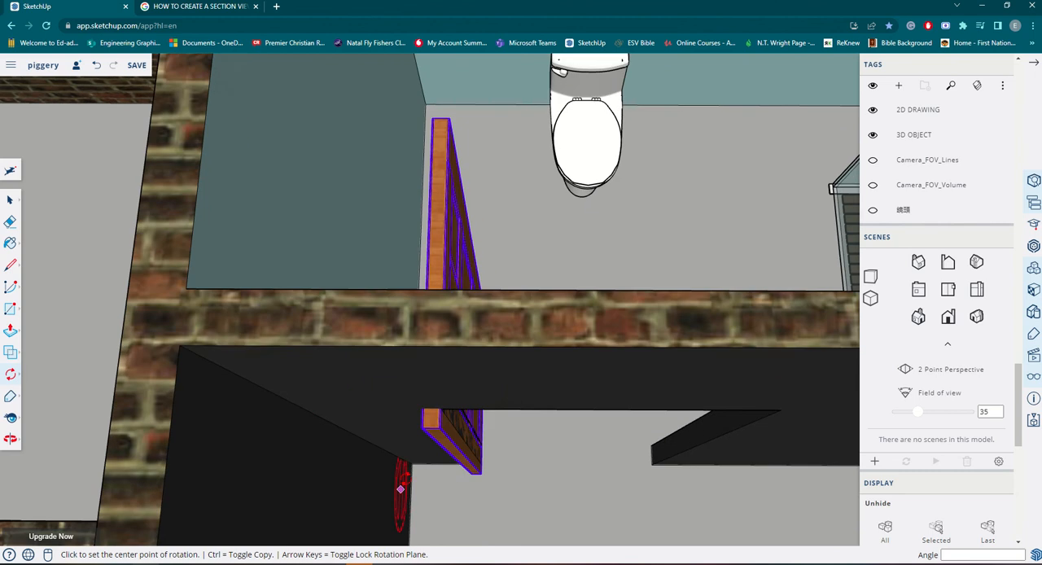
middle_click_drag(390, 474, 458, 444)
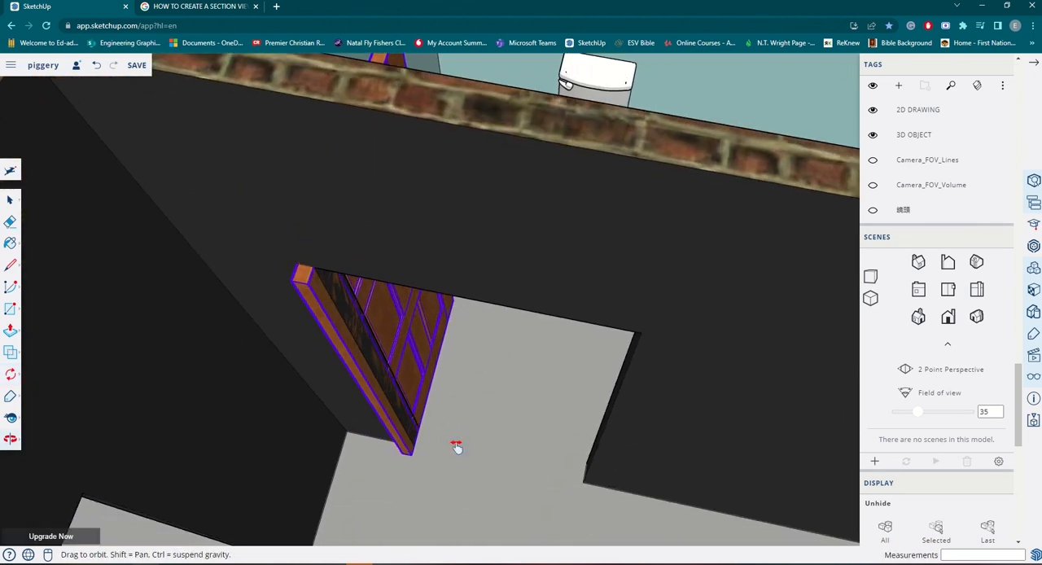
key("q")
scroll(454, 462, "up", 5)
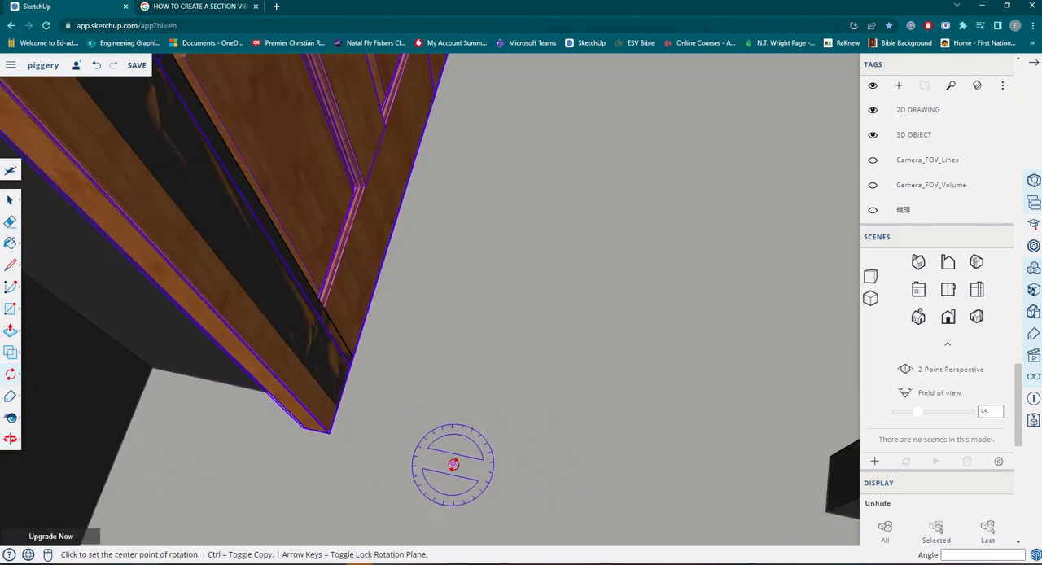
scroll(470, 331, "down", 3)
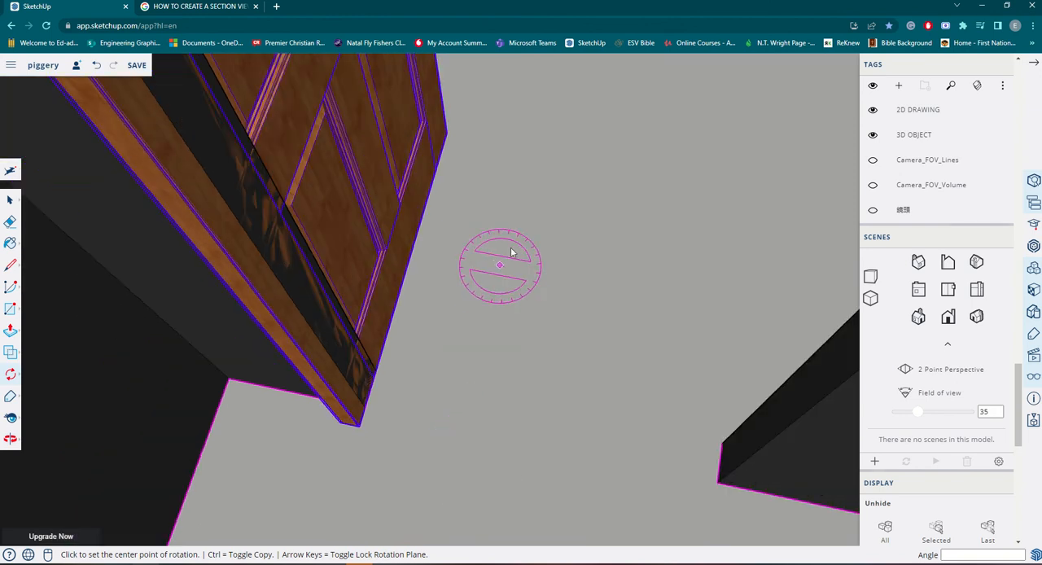
middle_click_drag(470, 321, 453, 75)
scroll(479, 275, "down", 3)
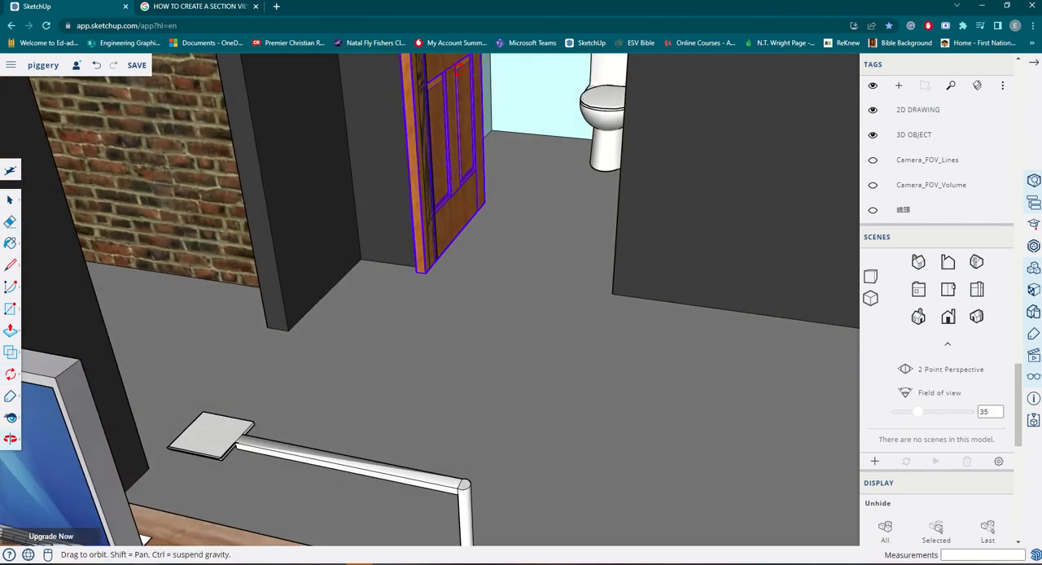
middle_click_drag(511, 110, 511, 359, "shift")
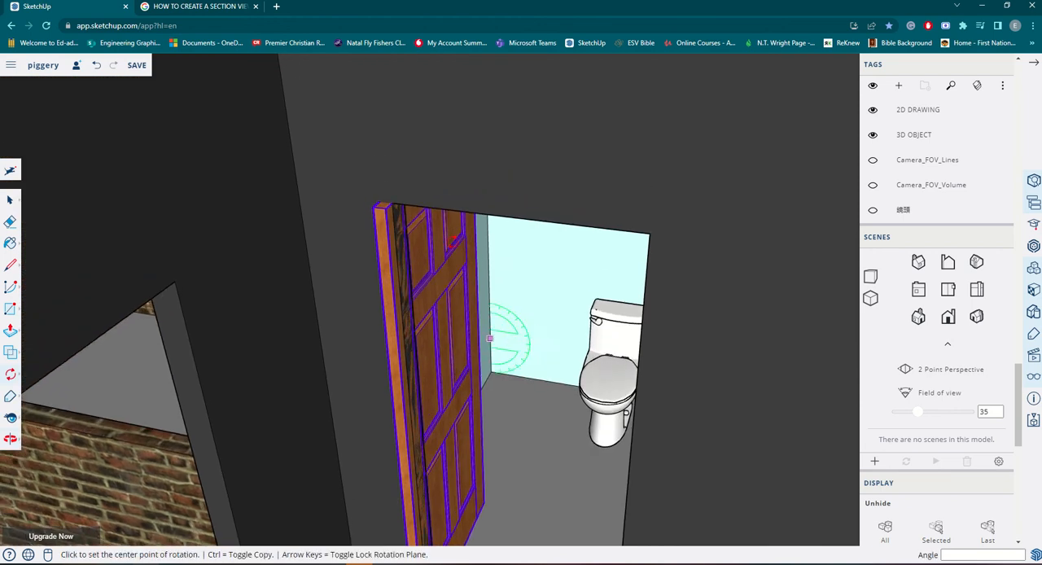
scroll(481, 303, "up", 3)
middle_click_drag(352, 189, 360, 187)
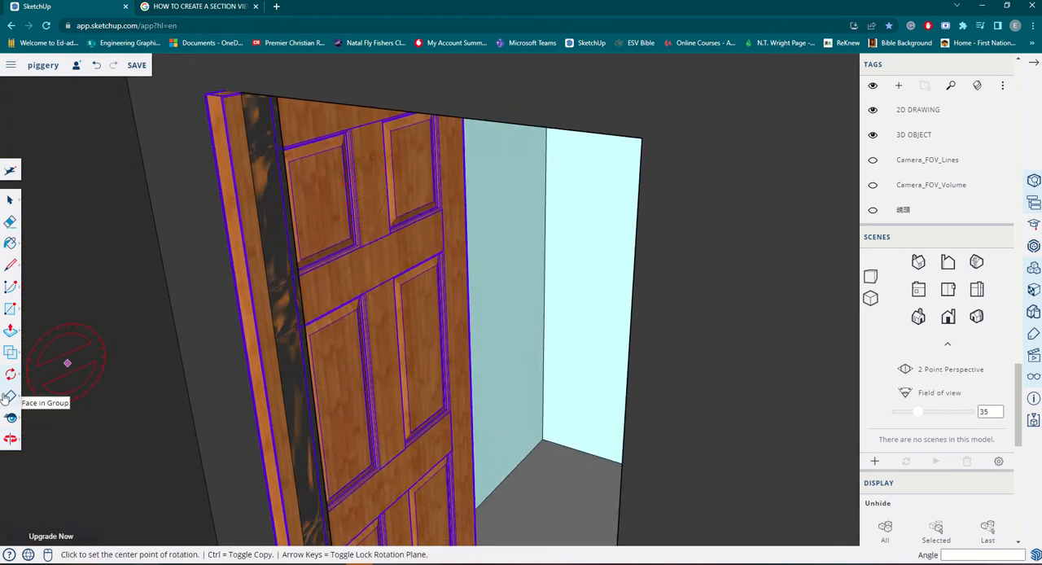
Move the opened door by its top hinge-side corner about 159 mm onto the doorway's upper corner on the blue-walled side.
mouse_move(16, 377)
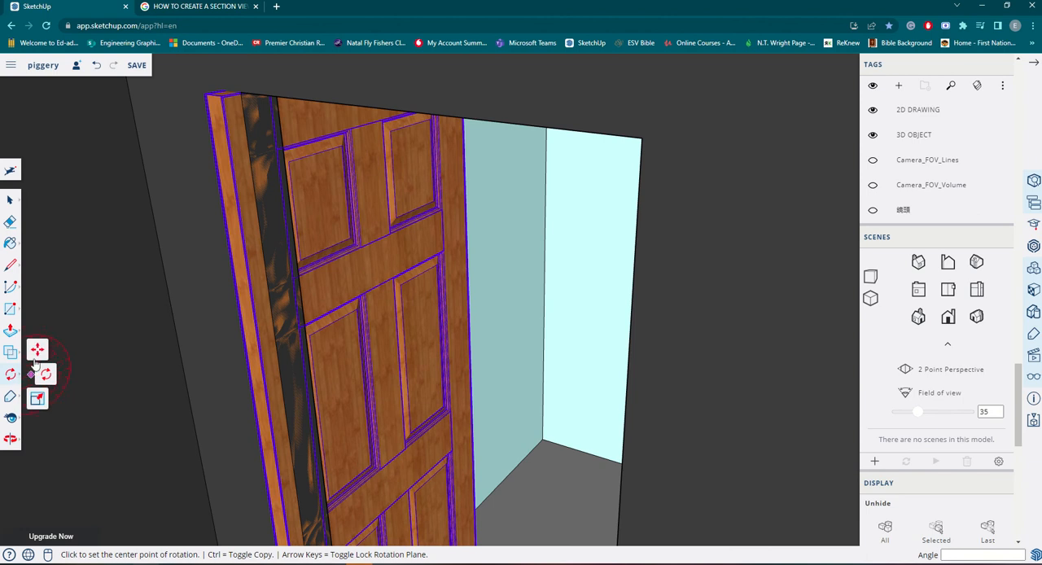
left_click(36, 351)
scroll(207, 82, "up", 4)
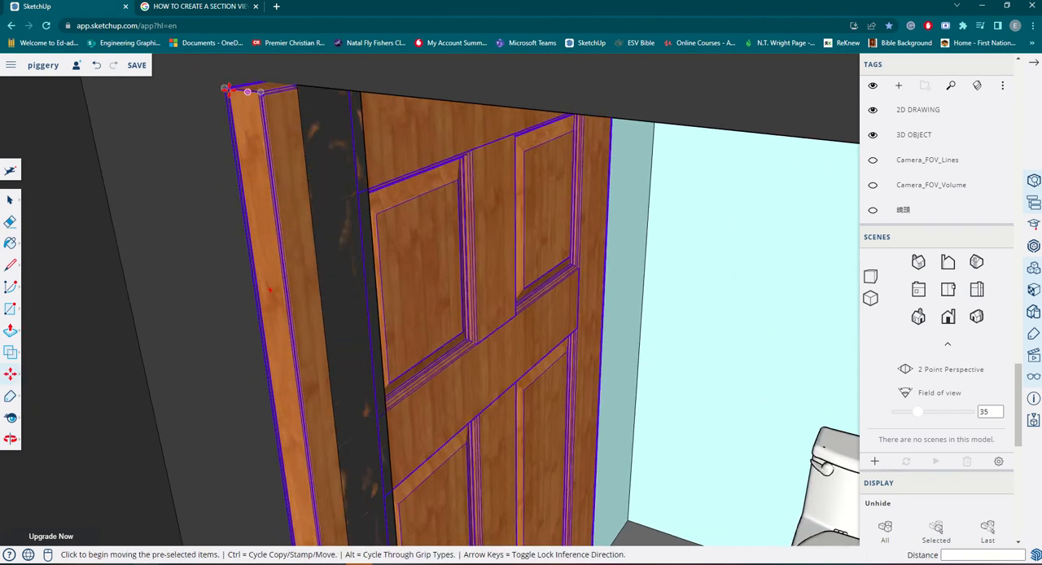
scroll(227, 88, "up", 2)
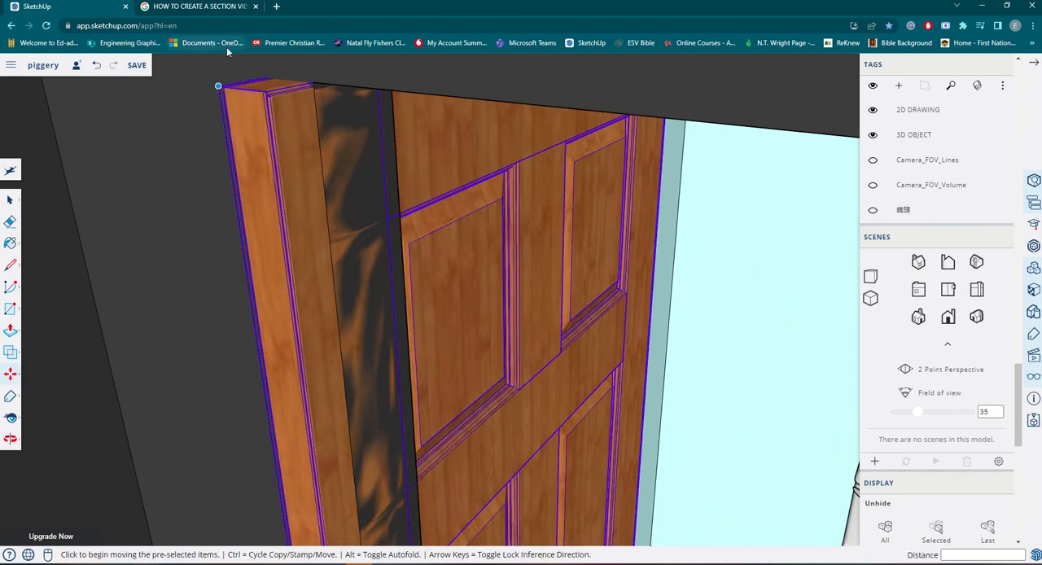
scroll(216, 87, "up", 3)
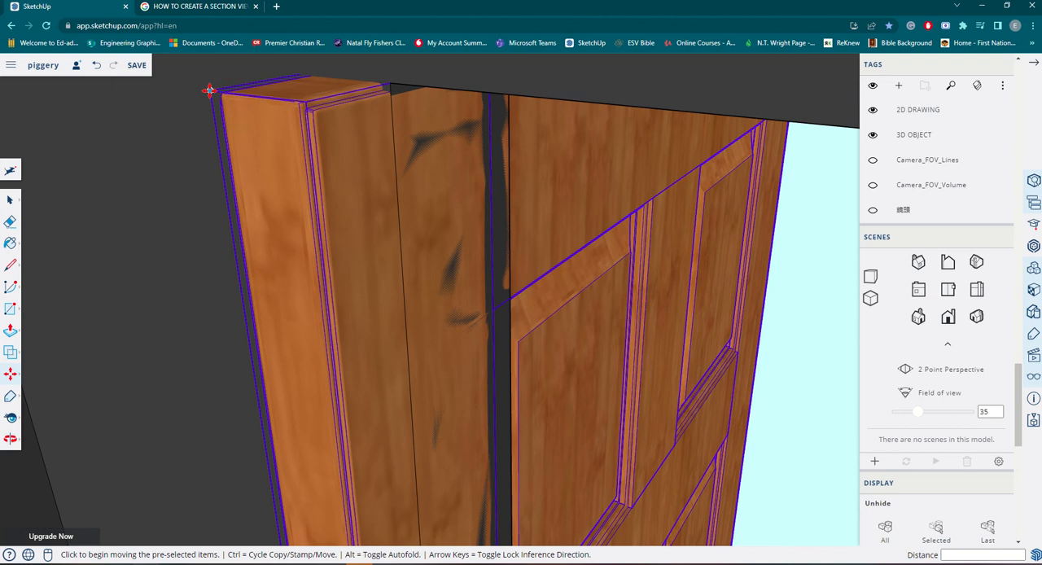
left_click(210, 90)
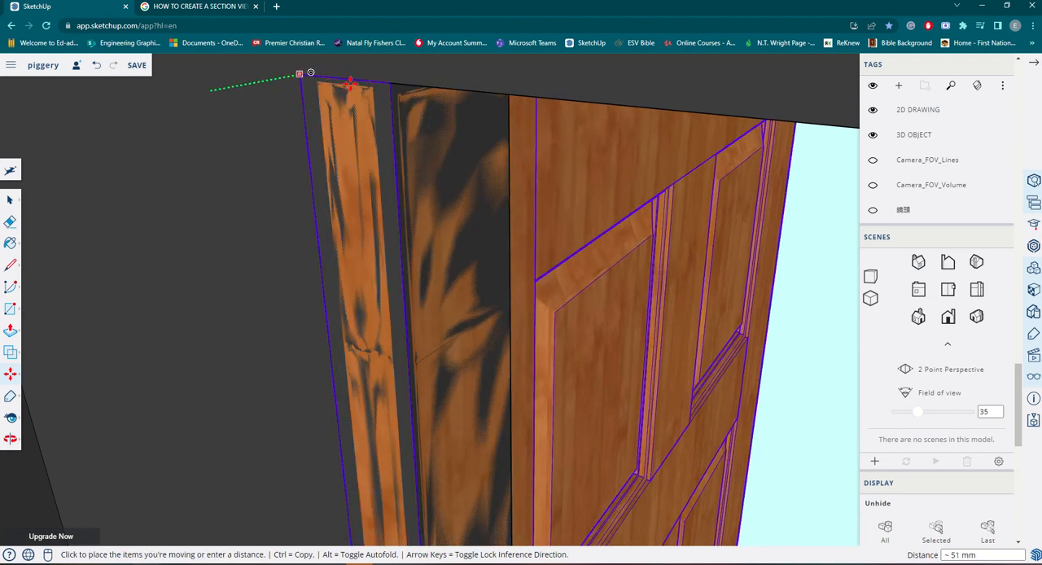
middle_click_drag(479, 110, 419, 200)
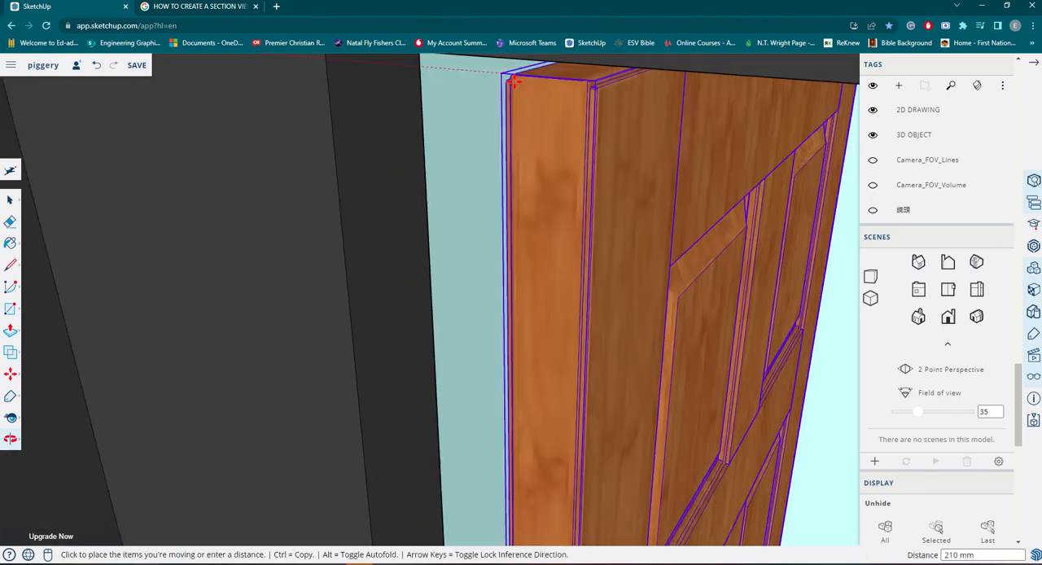
scroll(415, 196, "up", 5)
scroll(415, 197, "up", 6)
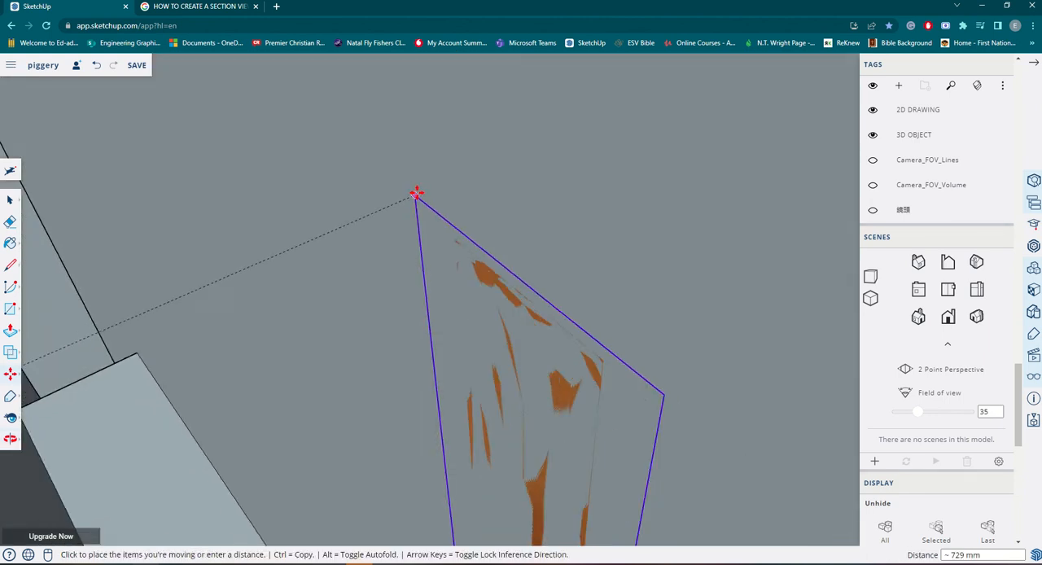
scroll(417, 192, "down", 6)
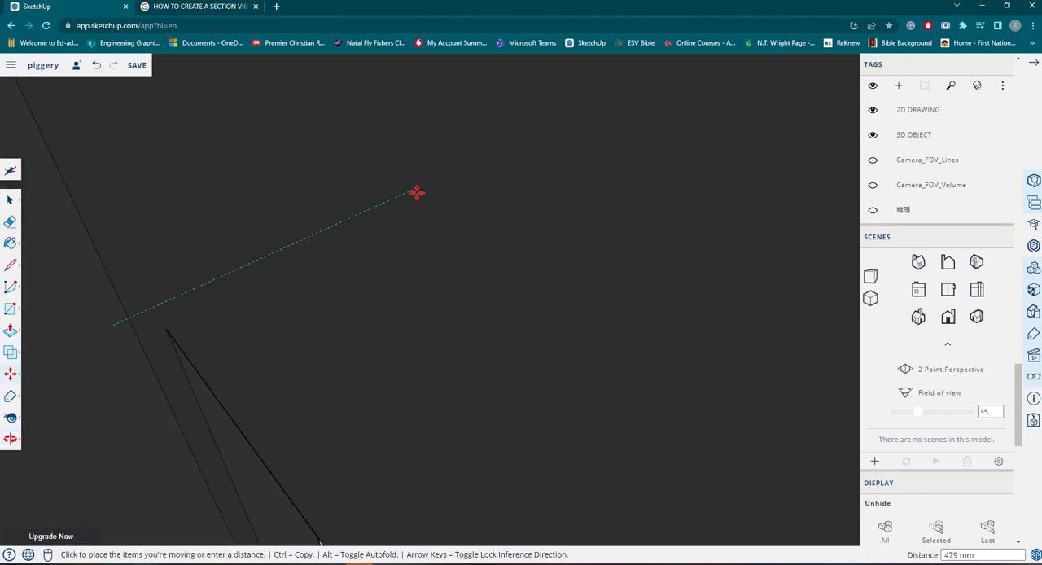
middle_click_drag(414, 244, 20, 330)
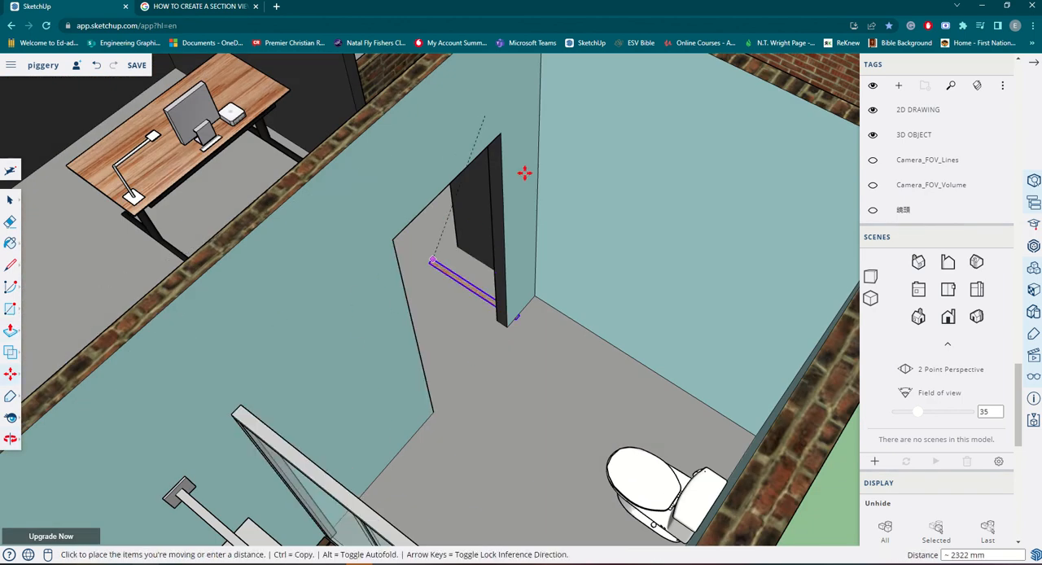
scroll(516, 172, "up", 6)
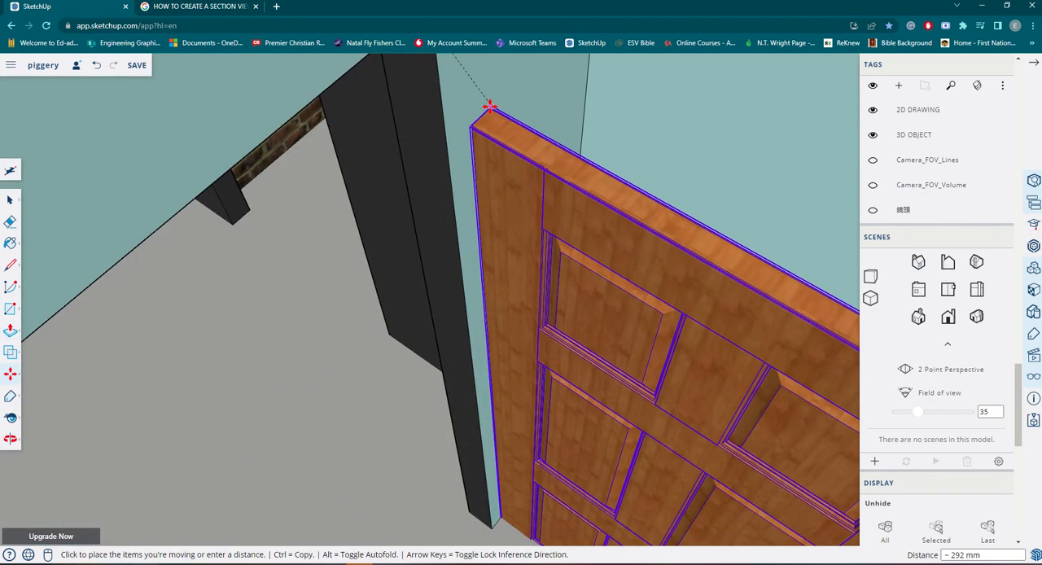
middle_click_drag(493, 107, 458, 139)
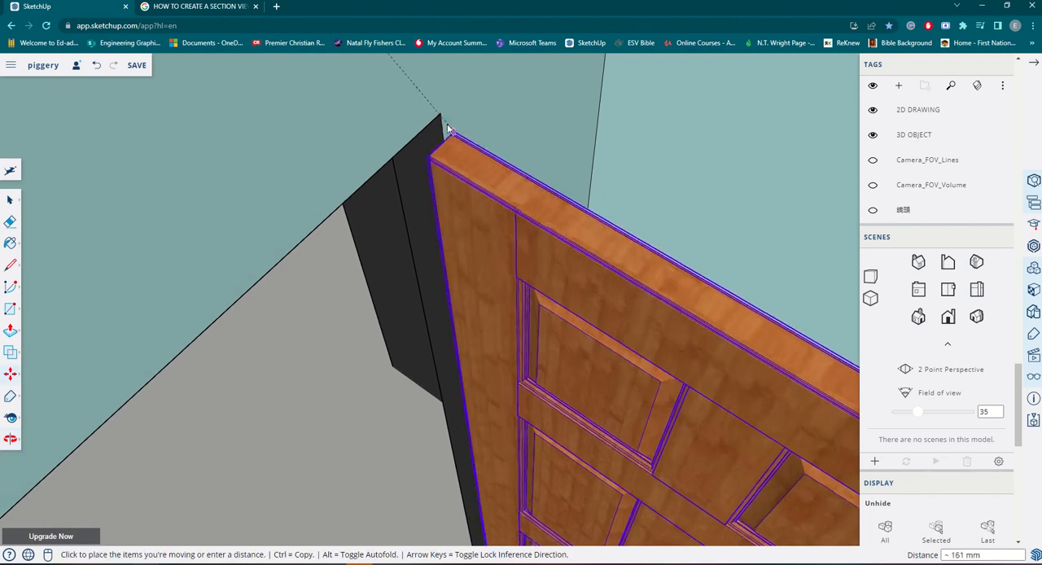
left_click(578, 202)
Keep waiting for the unresponsive page instead of exiting it.
scroll(618, 269, "down", 10)
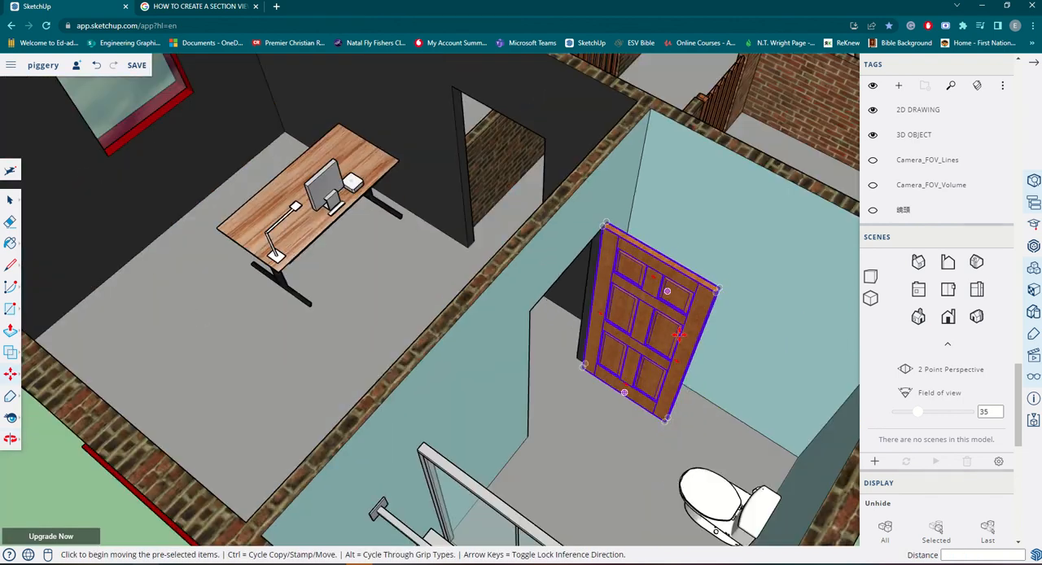
scroll(678, 333, "down", 6)
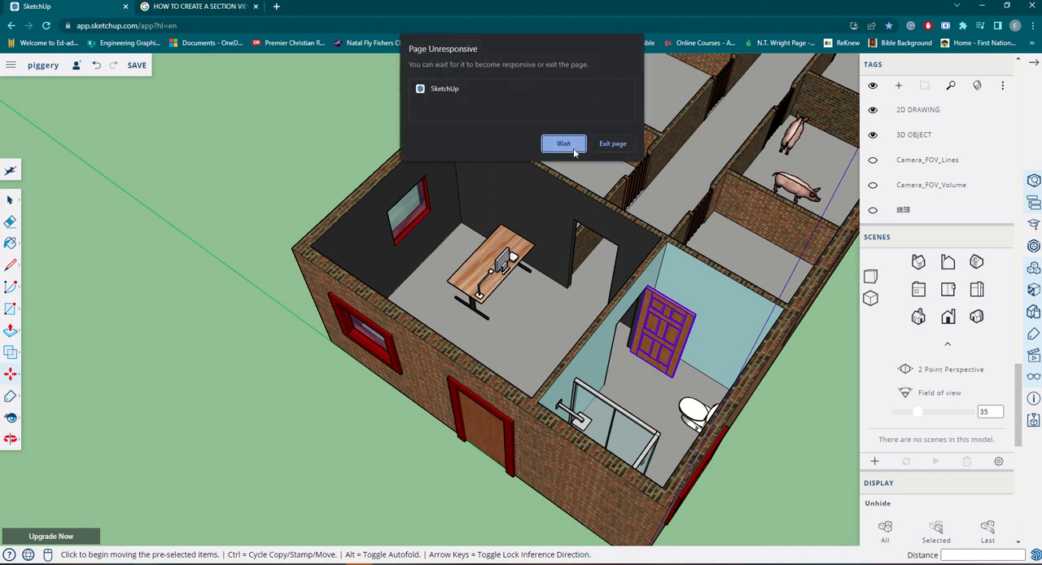
left_click(574, 148)
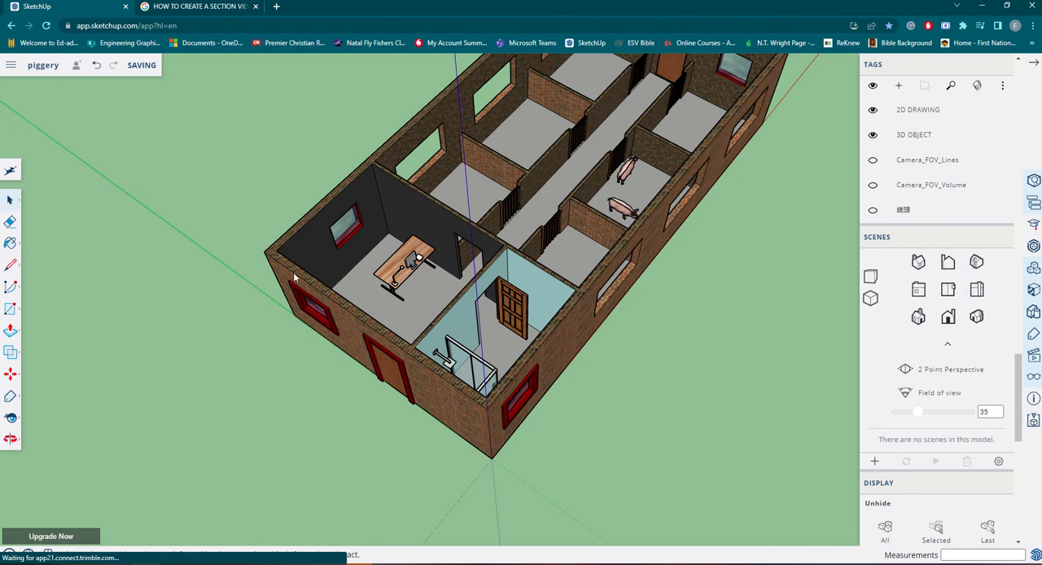
Review the opened panel door, the blue-walled room's fittings and the adjoining office doorway from several angles.
middle_click_drag(295, 277, 652, 260)
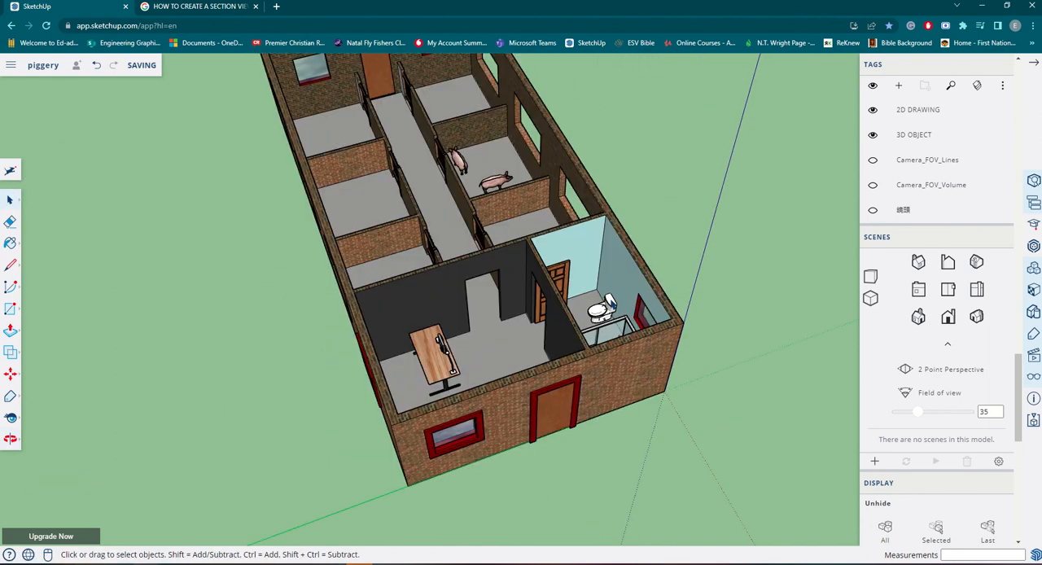
scroll(562, 301, "up", 10)
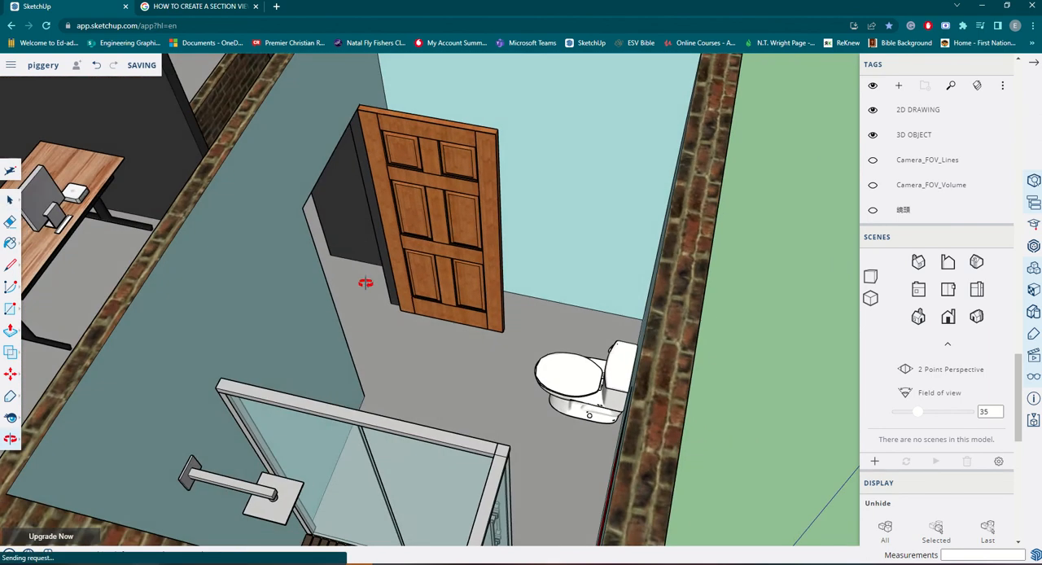
middle_click_drag(366, 283, 607, 315)
scroll(606, 315, "down", 5)
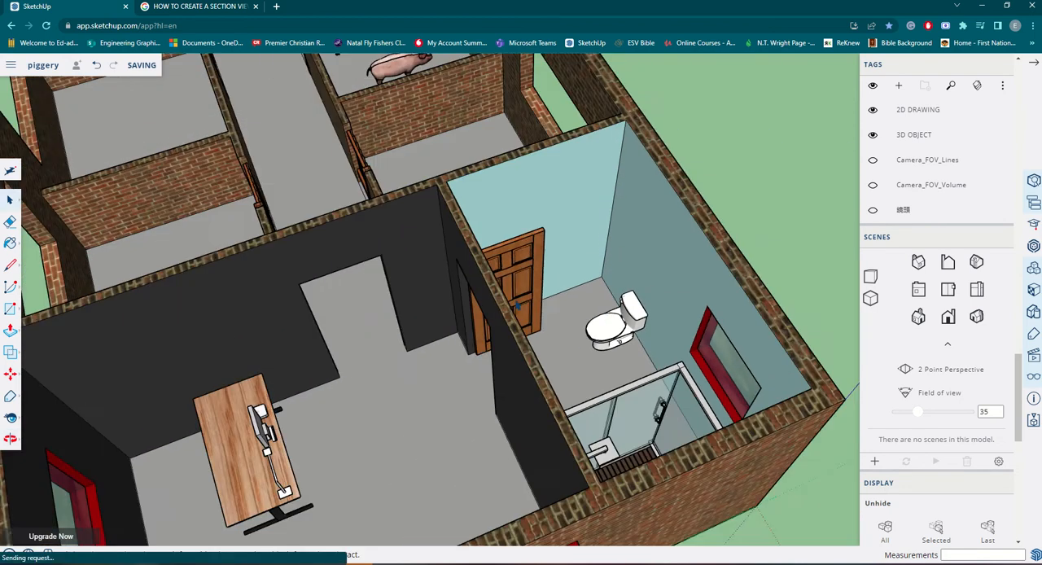
scroll(516, 306, "down", 2)
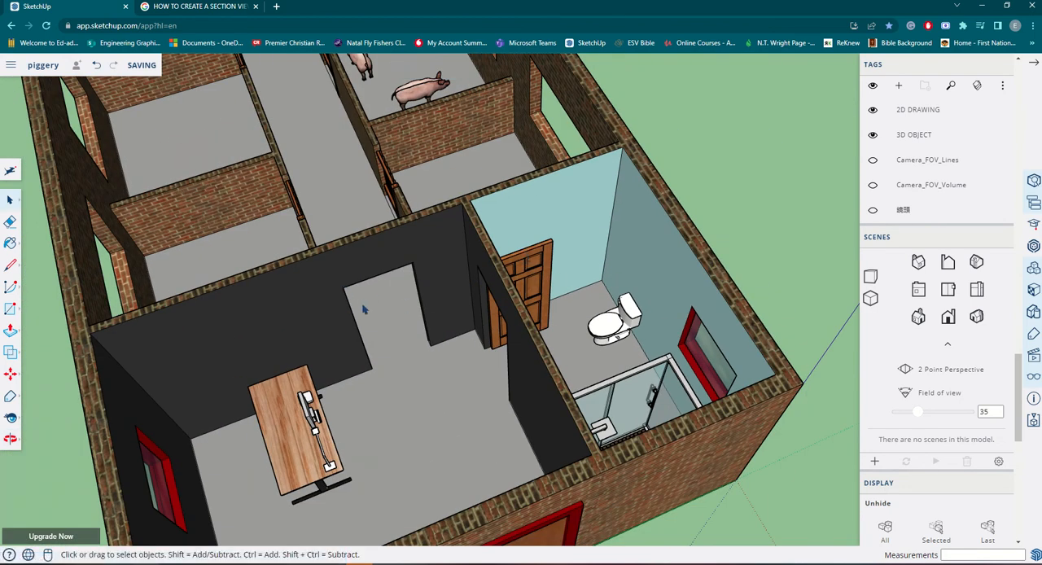
scroll(367, 315, "down", 2)
middle_click_drag(341, 428, 216, 323)
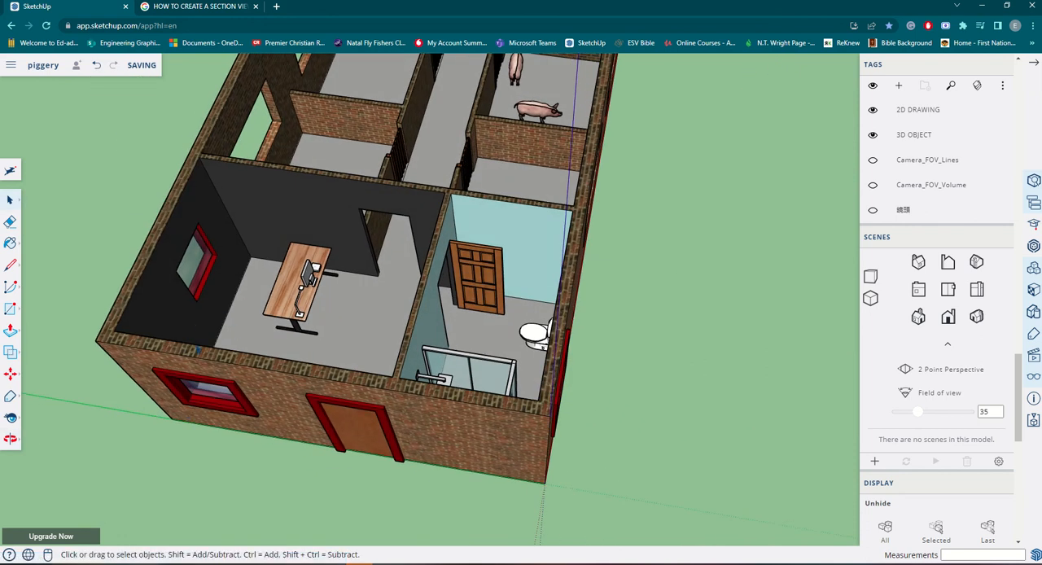
Review the whole piggery from several angles and two standard isometric views, comparing parallel projection with perspective.
middle_click_drag(230, 355, 614, 243)
scroll(614, 242, "down", 3)
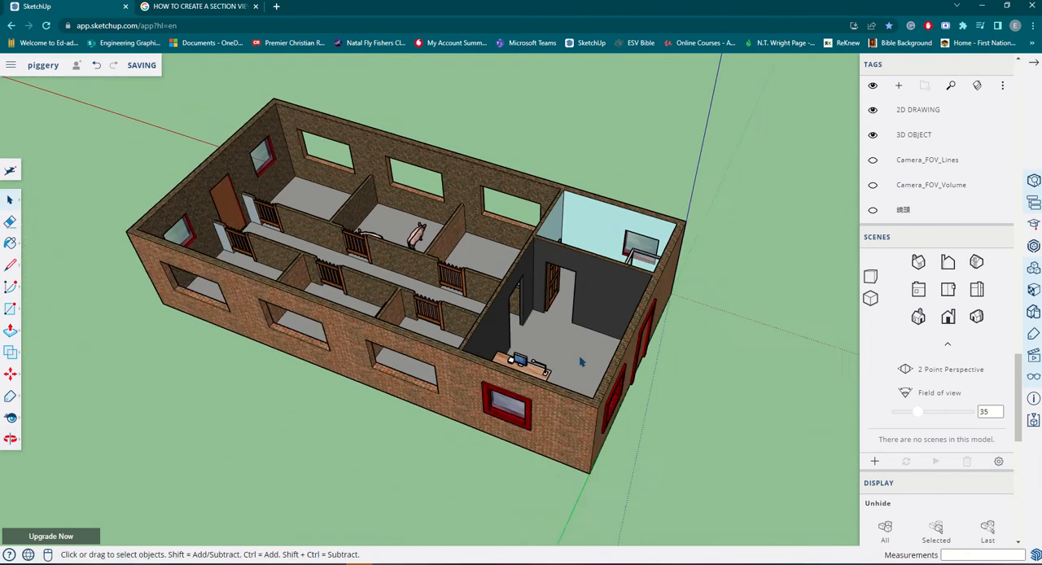
middle_click_drag(546, 330, 602, 407)
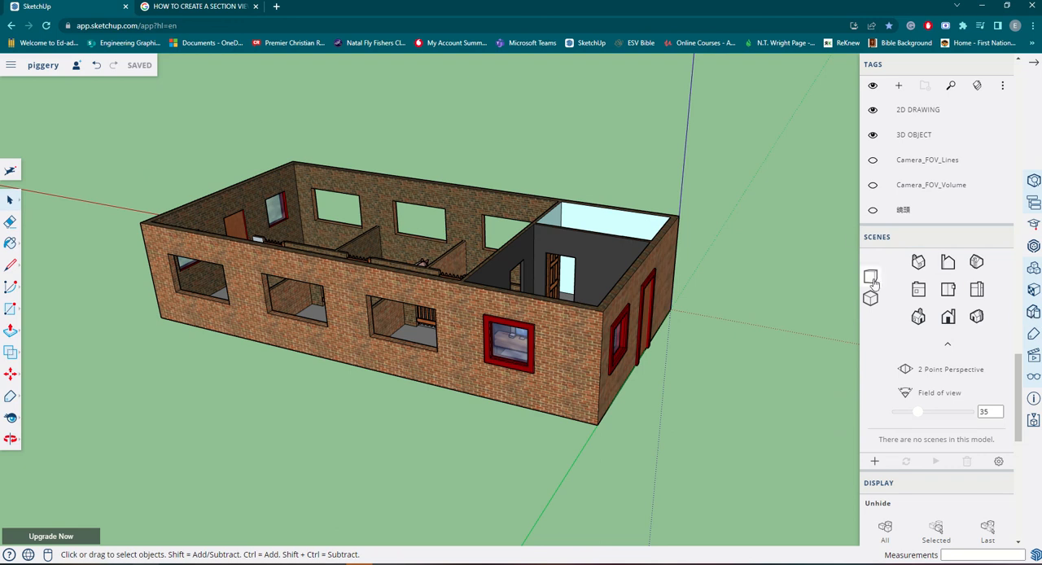
left_click(918, 318)
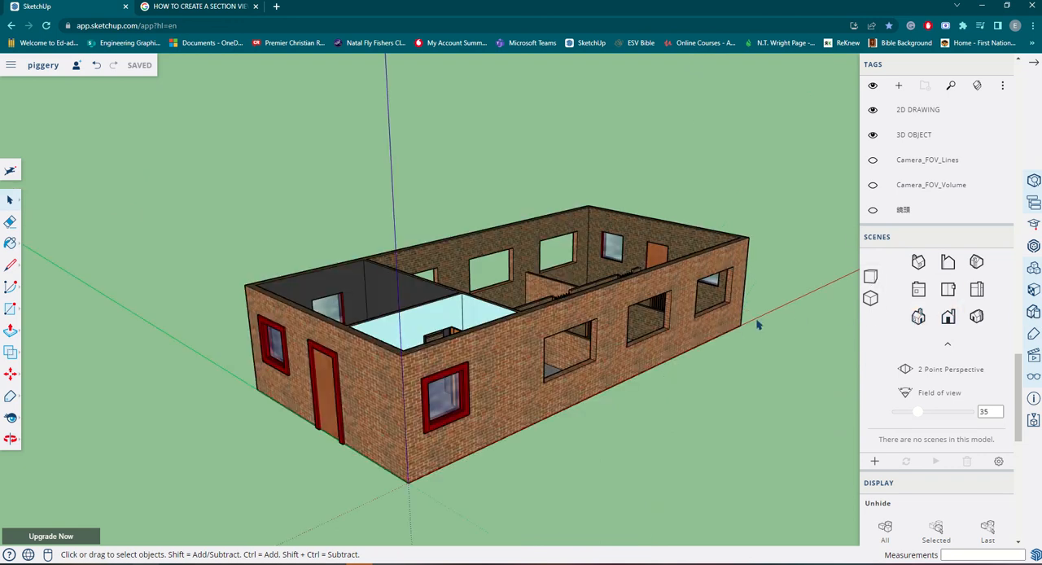
left_click(976, 317)
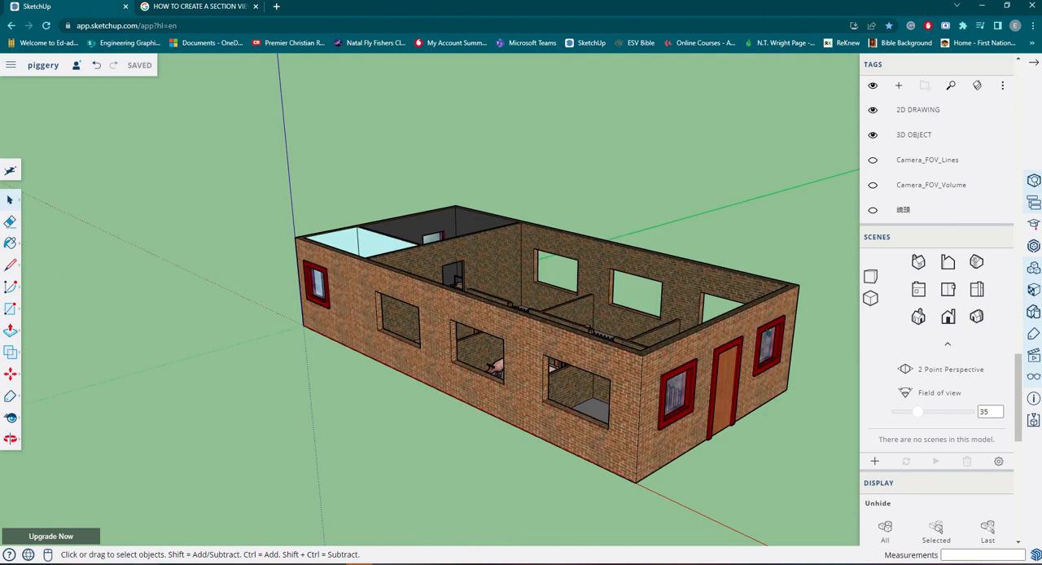
left_click(870, 298)
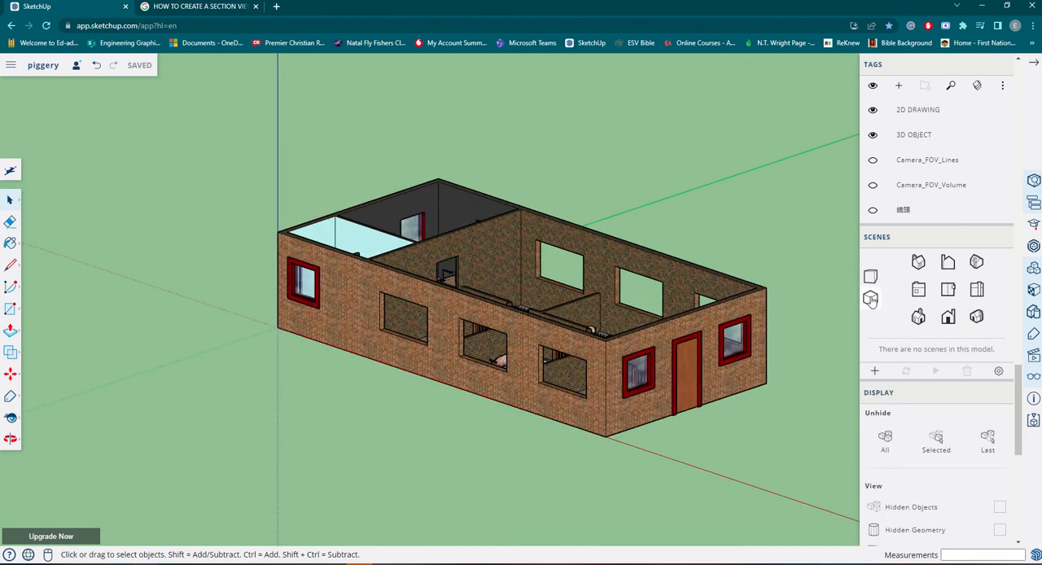
left_click(870, 276)
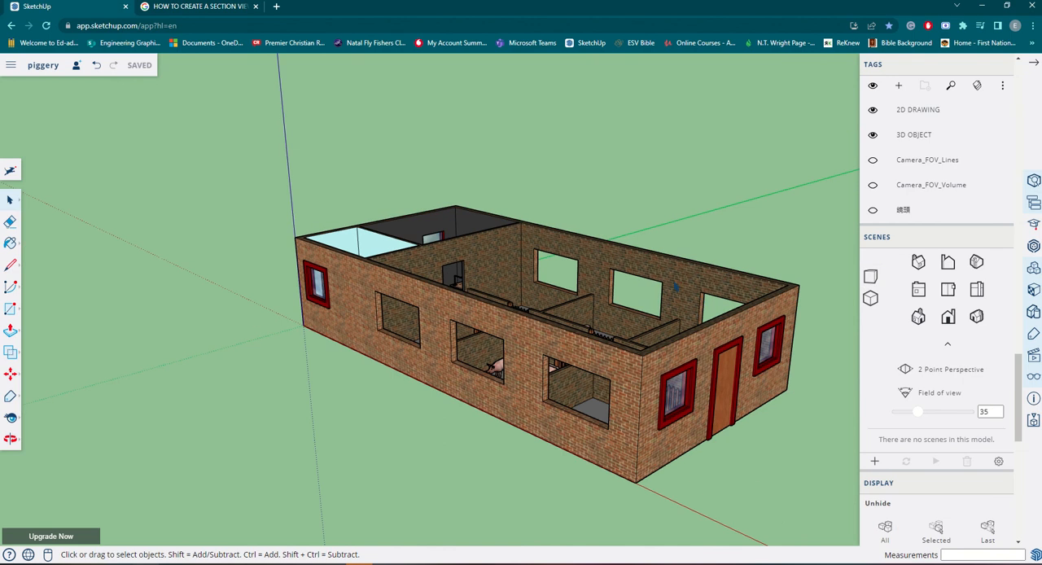
Set a raised corner view looking into the pens and start downloading the model as a PNG image.
middle_click_drag(676, 283, 560, 329)
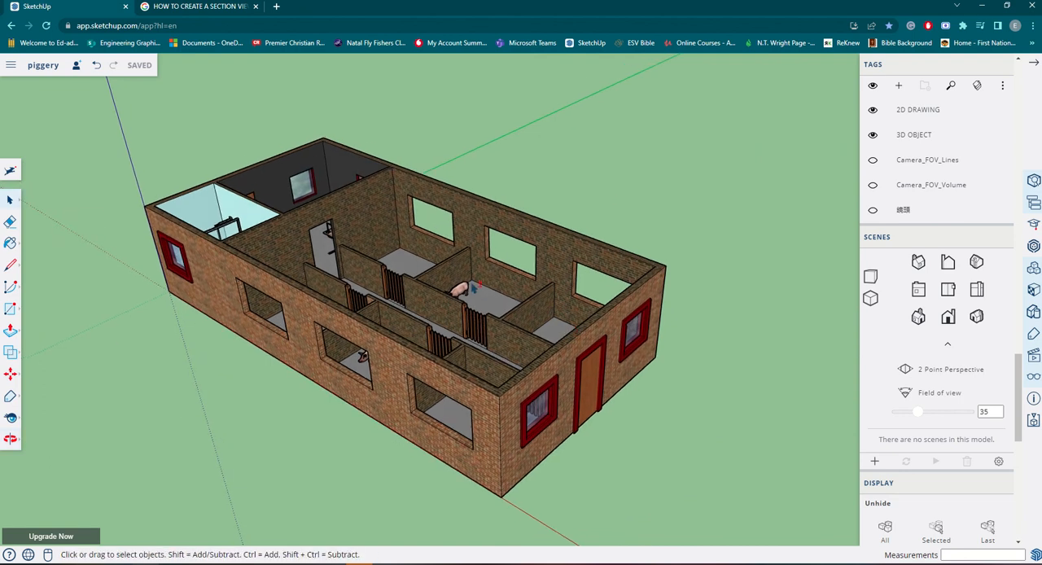
middle_click_drag(484, 294, 486, 276)
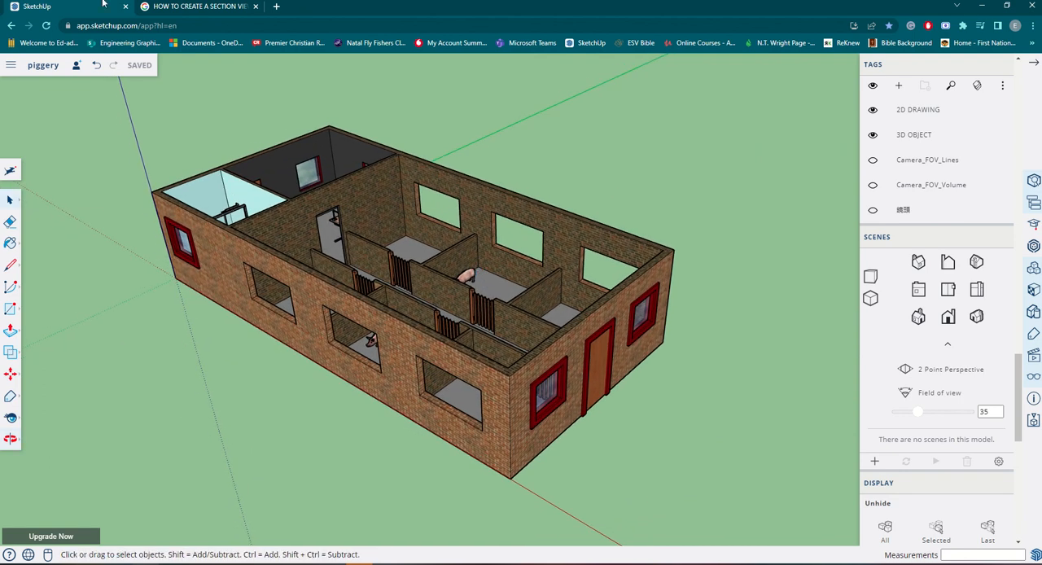
left_click(12, 65)
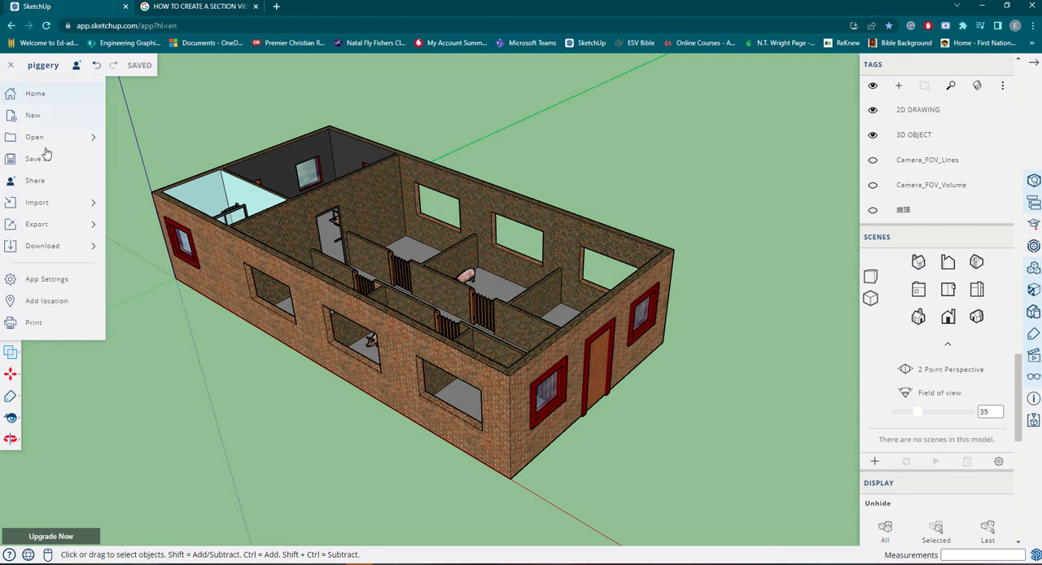
mouse_move(82, 246)
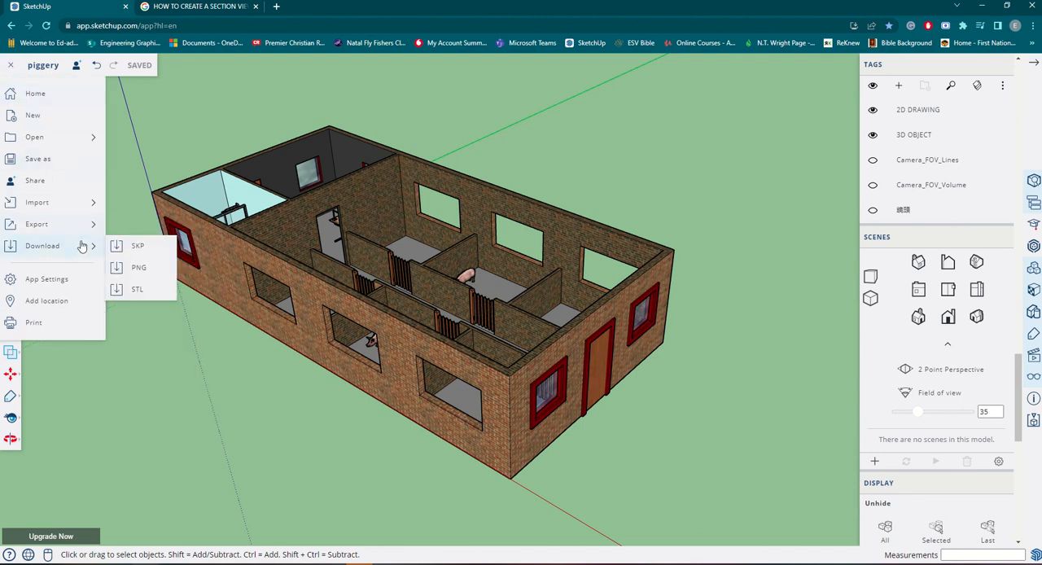
left_click(142, 271)
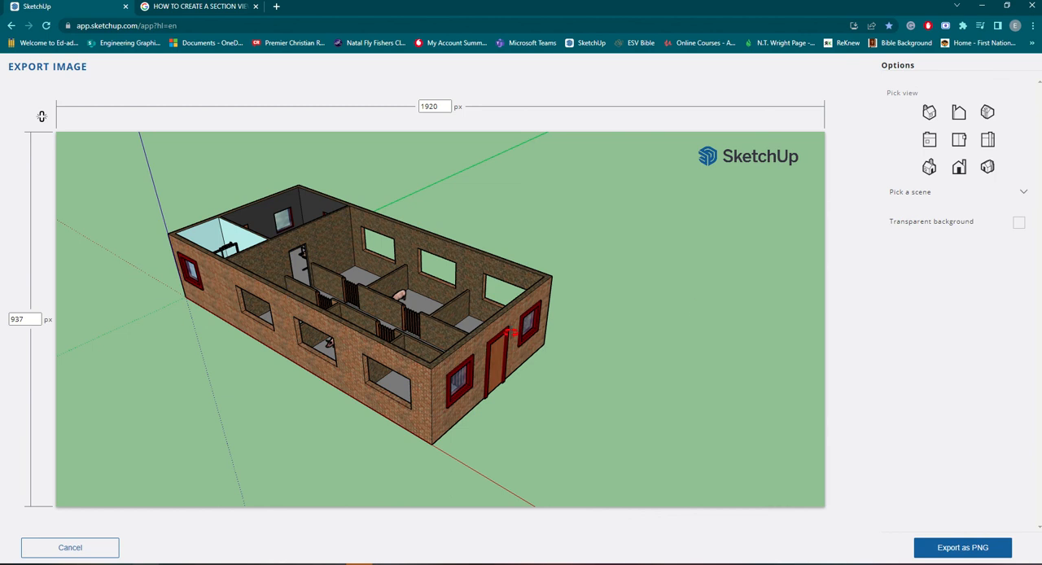
Re-angle the building in the export preview so the pens can be seen from above, and enable the transparent background.
left_click_drag(529, 332, 501, 324)
left_click_drag(409, 283, 538, 300)
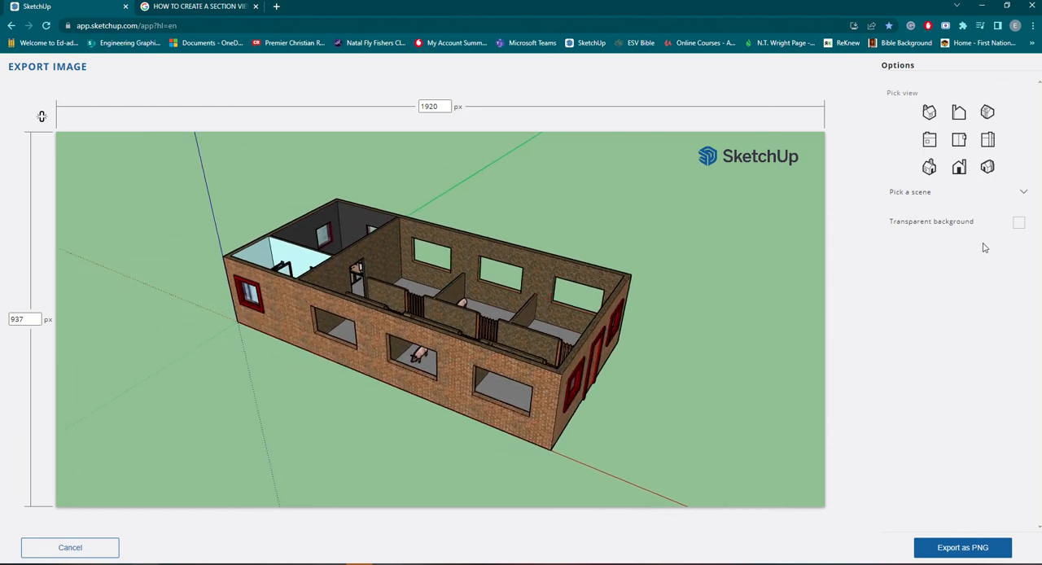
left_click(1024, 195)
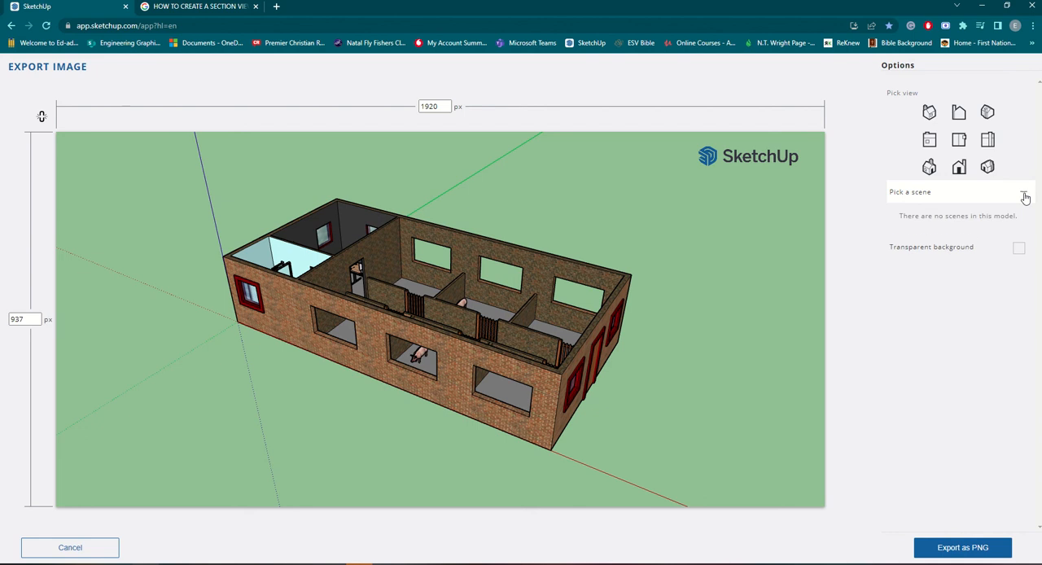
left_click(1019, 248)
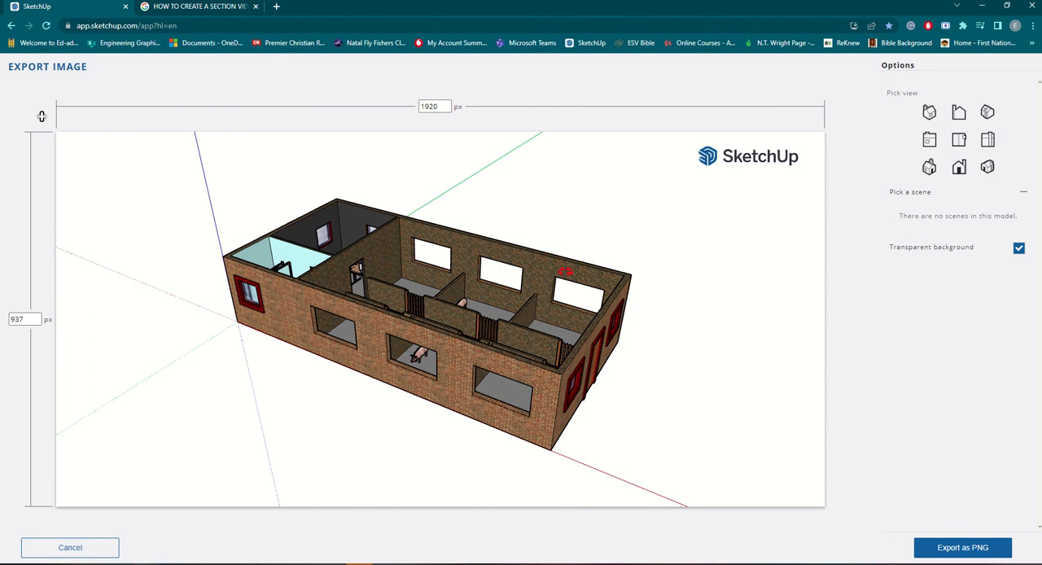
mouse_move(618, 370)
left_mouse_down()
mouse_move(603, 342)
mouse_move(593, 386)
mouse_move(623, 374)
left_mouse_up()
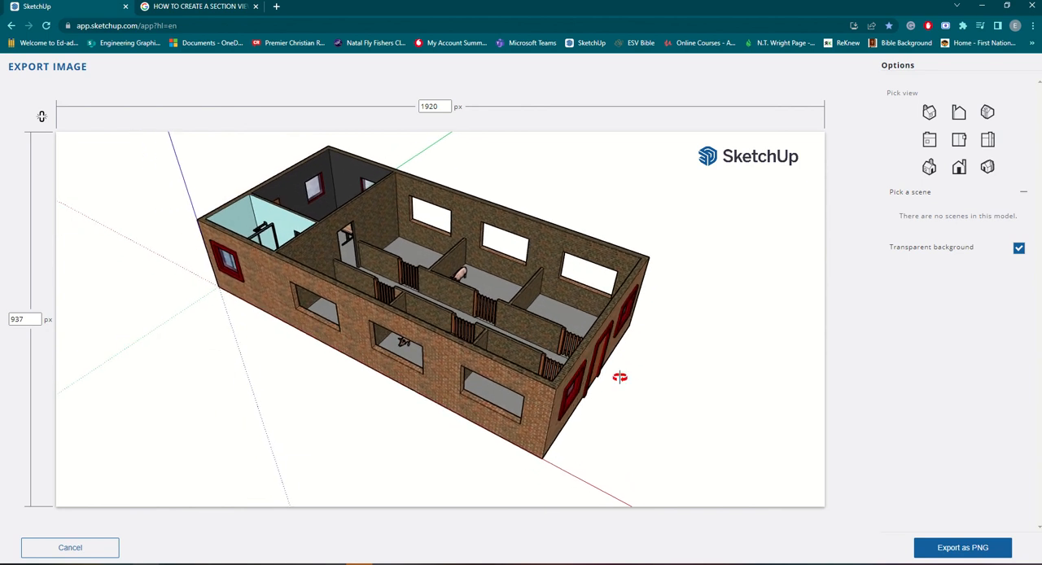
Export the large image as a PNG and open the downloaded piggery.png in a maximized image viewer.
left_click(948, 545)
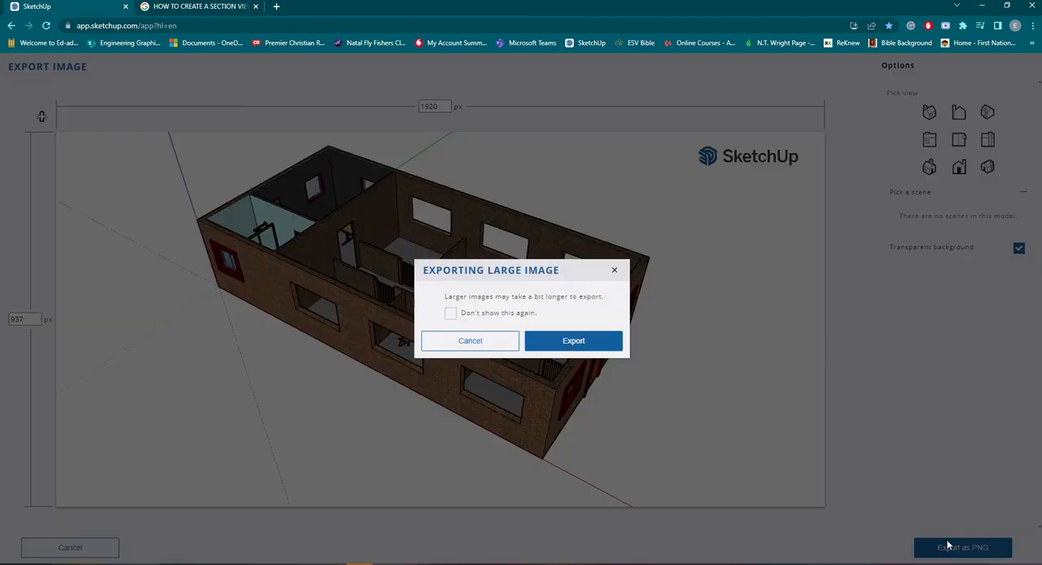
left_click(573, 342)
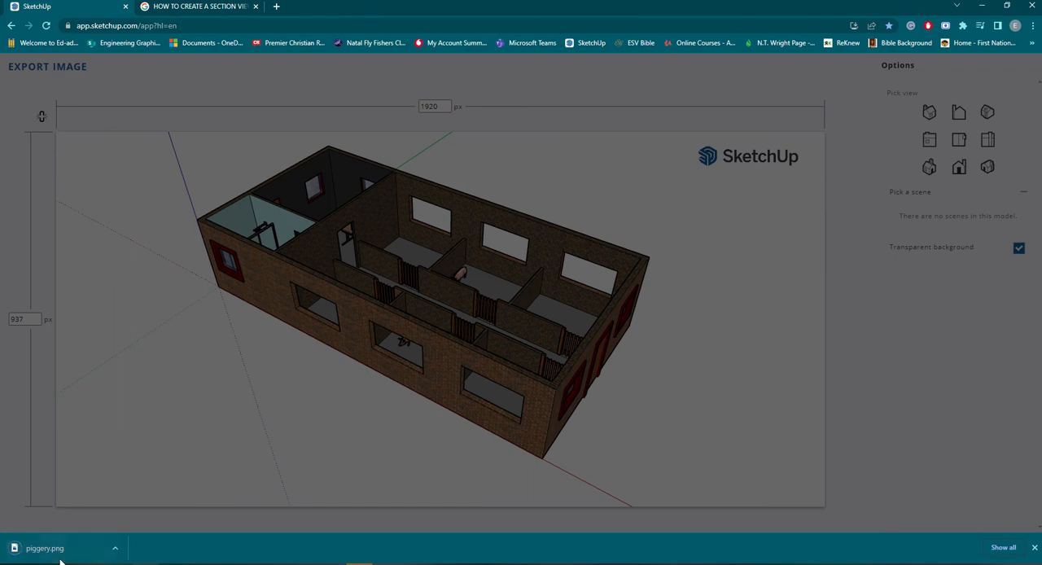
left_click(62, 548)
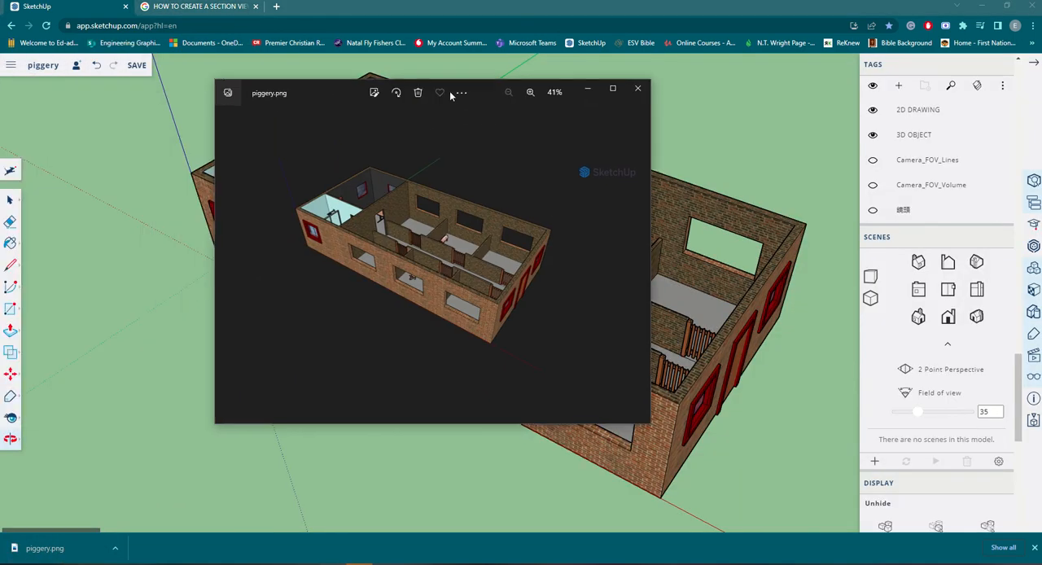
left_click(615, 92)
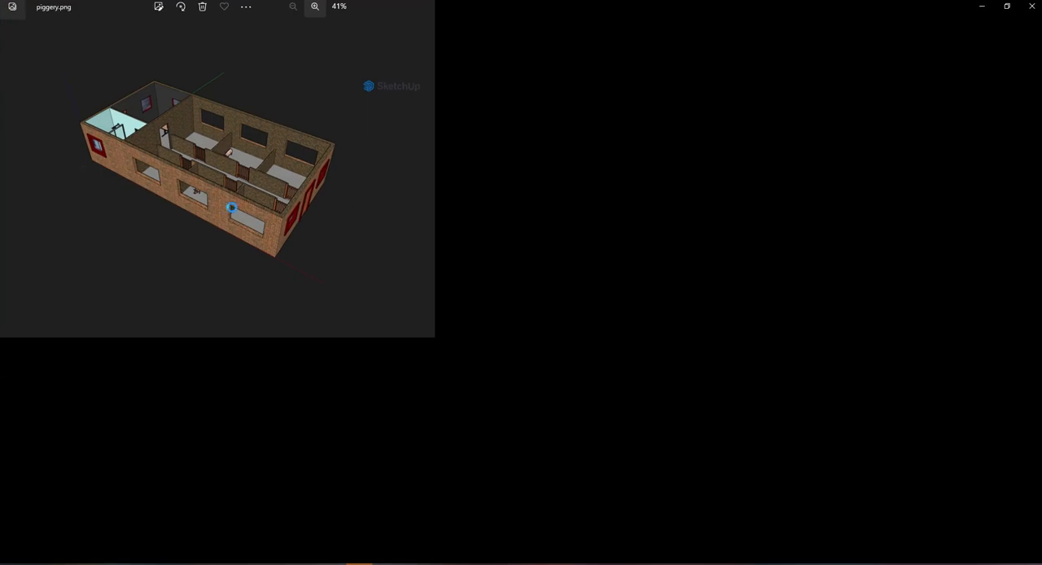